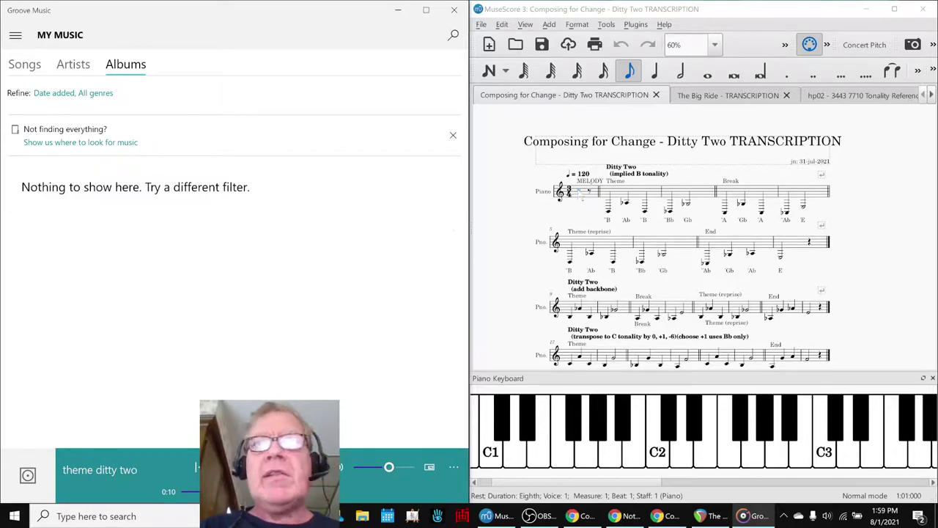
# Step: Play measure 2 of the Ditty Two melody, then briefly show and hide the streaming window
pyautogui.click(619, 195)
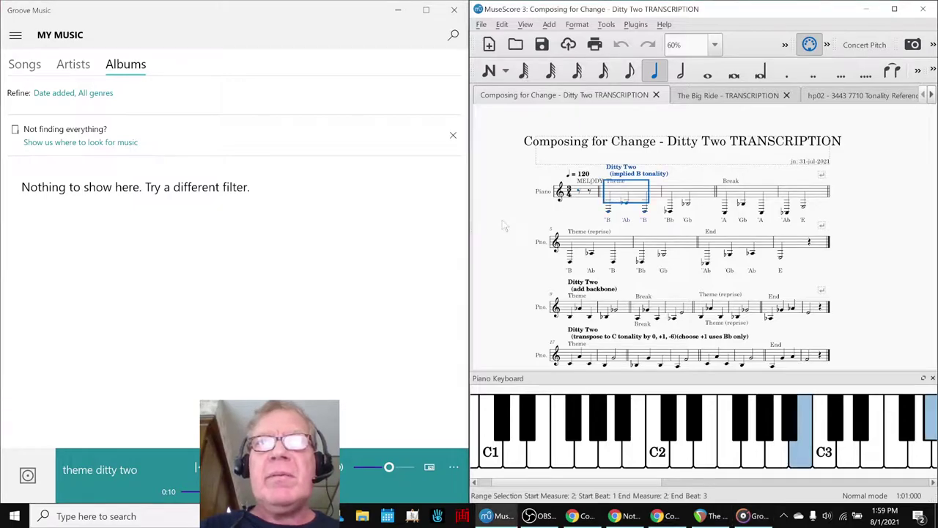
pyautogui.press('space')
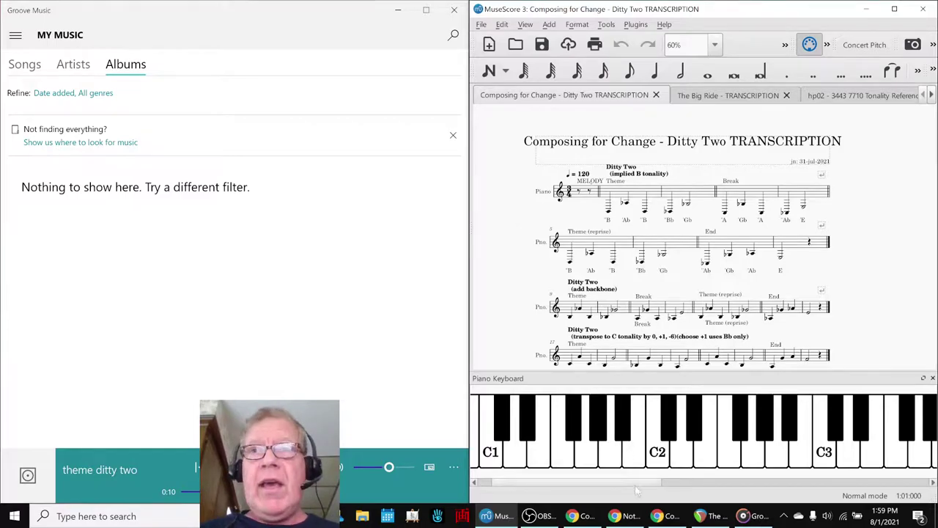
pyautogui.click(533, 521)
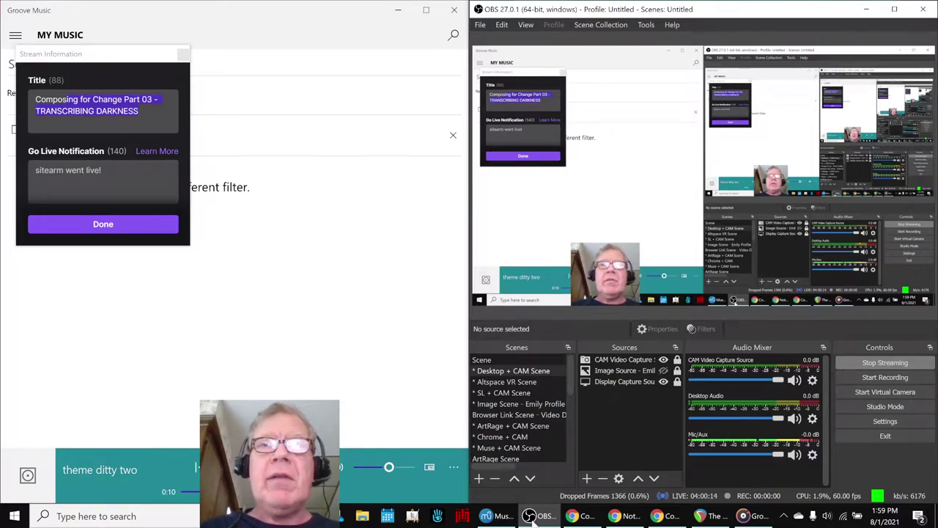
pyautogui.click(533, 519)
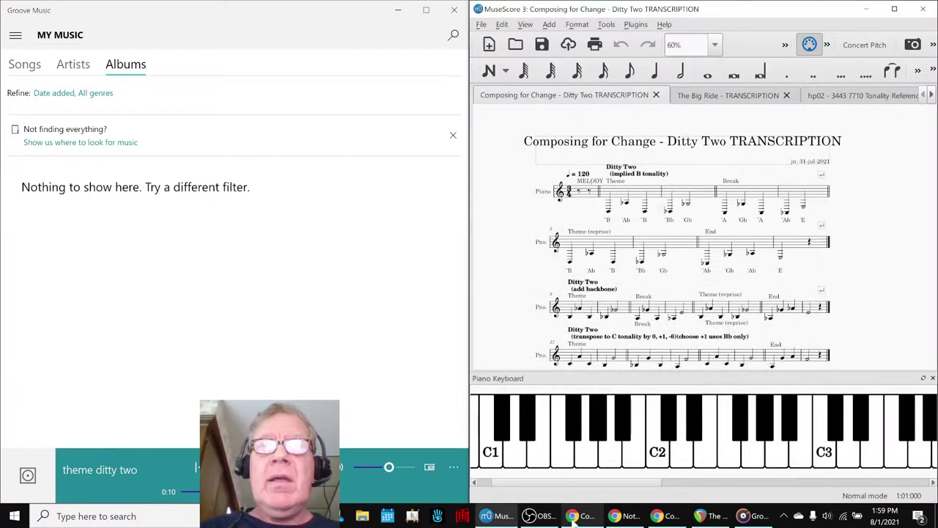
# Step: Read the session notes: reflection B18, vocal-scoring note B20, and Since Last Time items B13–B15
pyautogui.click(579, 516)
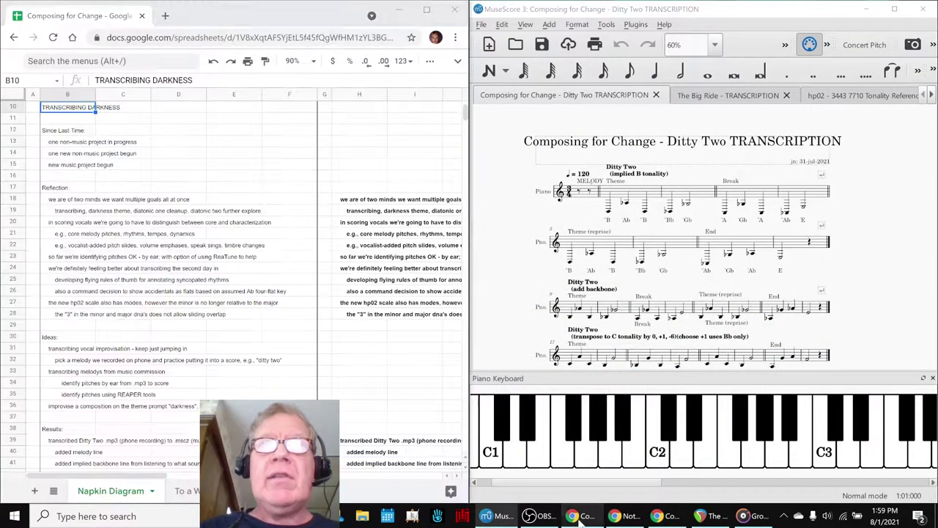
pyautogui.click(68, 198)
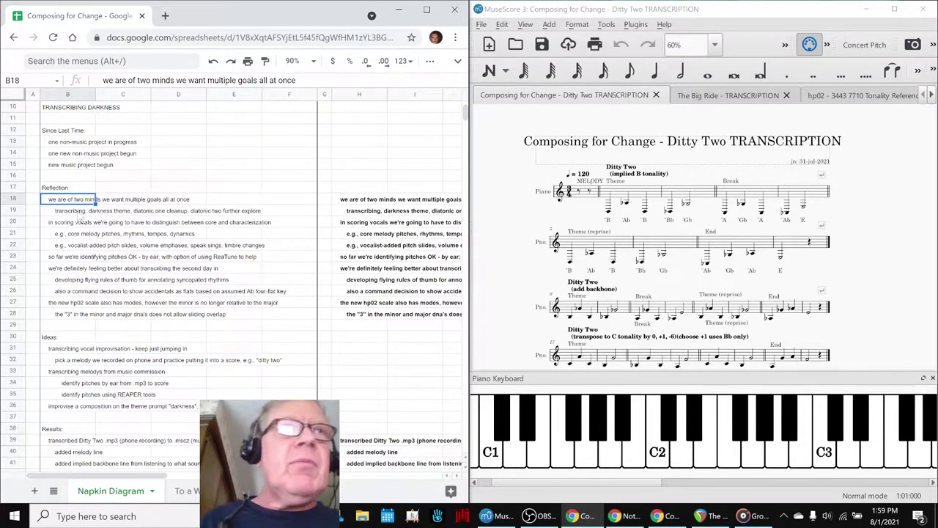
pyautogui.click(76, 224)
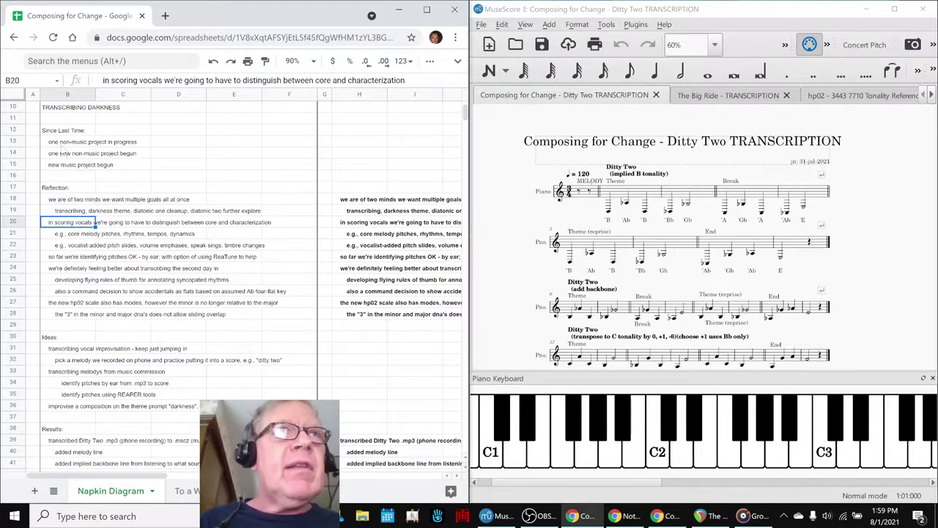
pyautogui.click(64, 144)
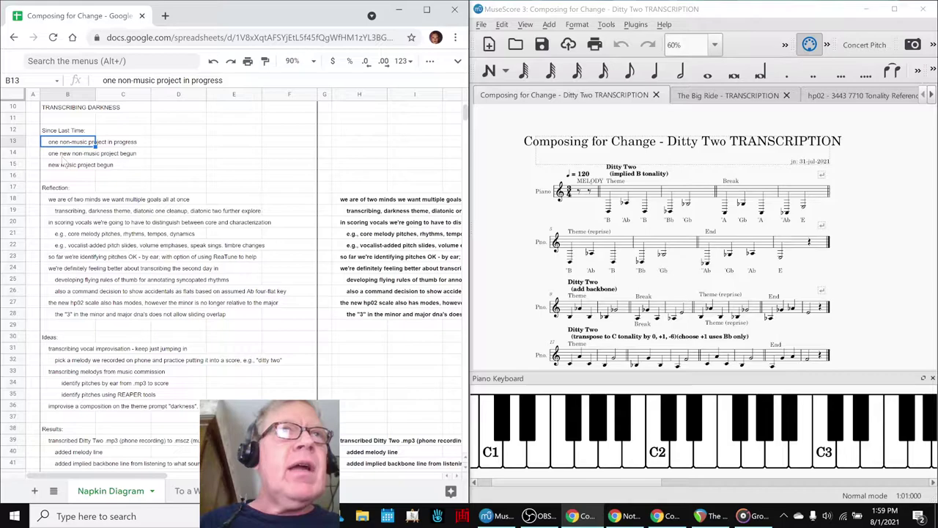
pyautogui.click(61, 155)
pyautogui.click(64, 167)
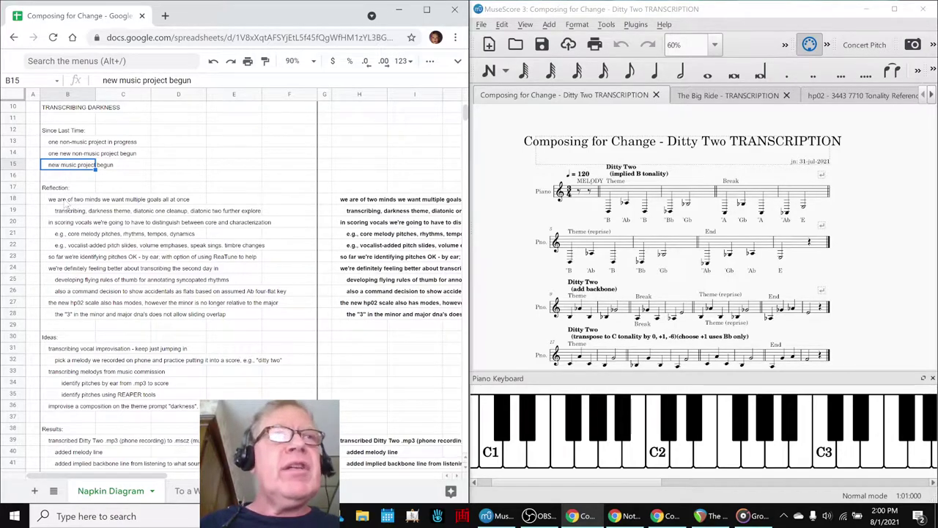
# Step: Revisit notes B18 and B20, then move to The Big Ride REAPER project
pyautogui.click(68, 201)
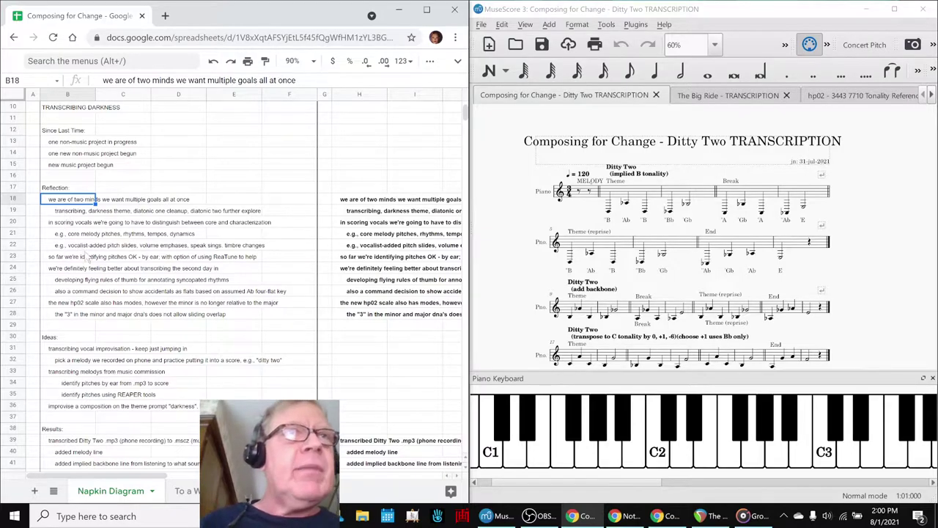
pyautogui.click(74, 226)
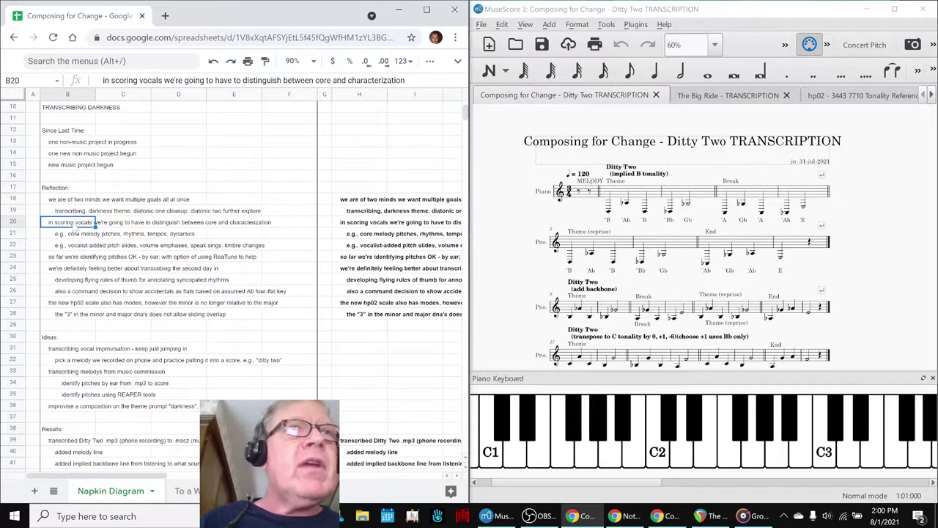
pyautogui.click(709, 518)
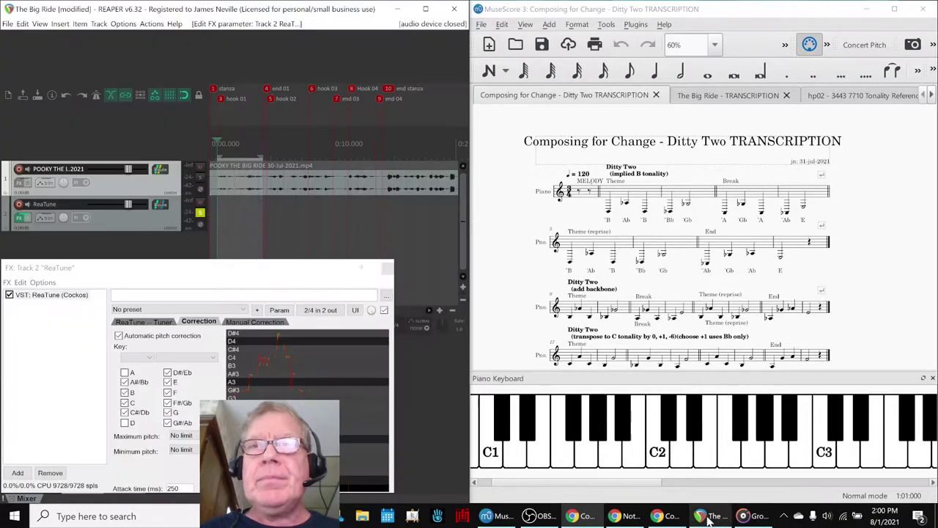
# Step: Put The Big Ride transcription score on screen and play the recording in REAPER
pyautogui.click(713, 98)
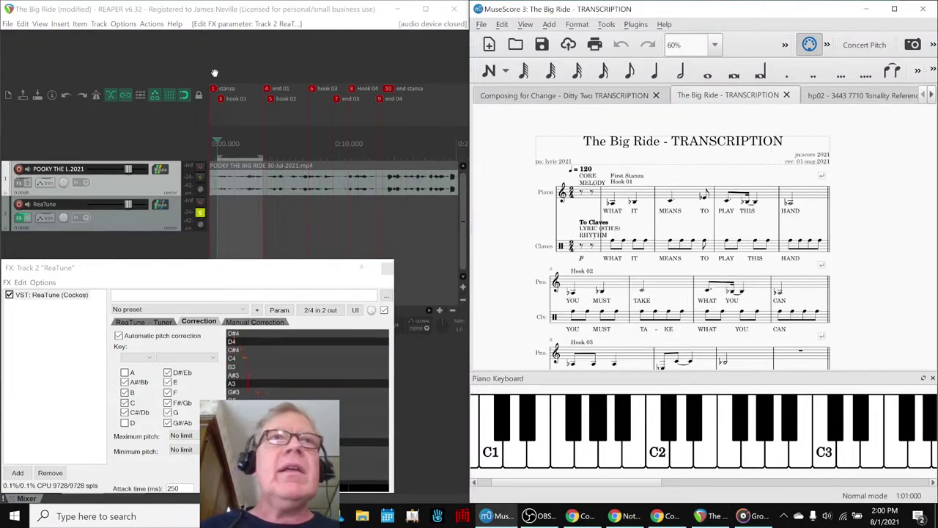
pyautogui.click(221, 99)
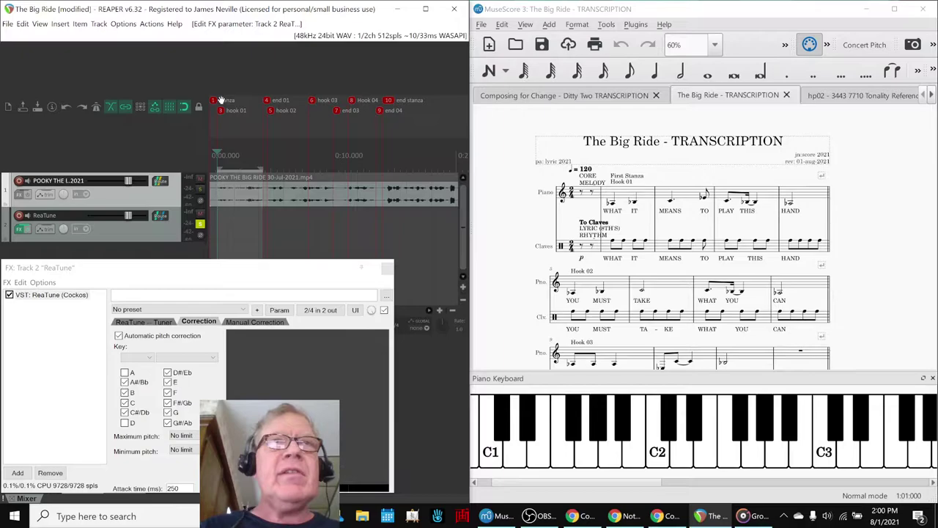
pyautogui.press('space')
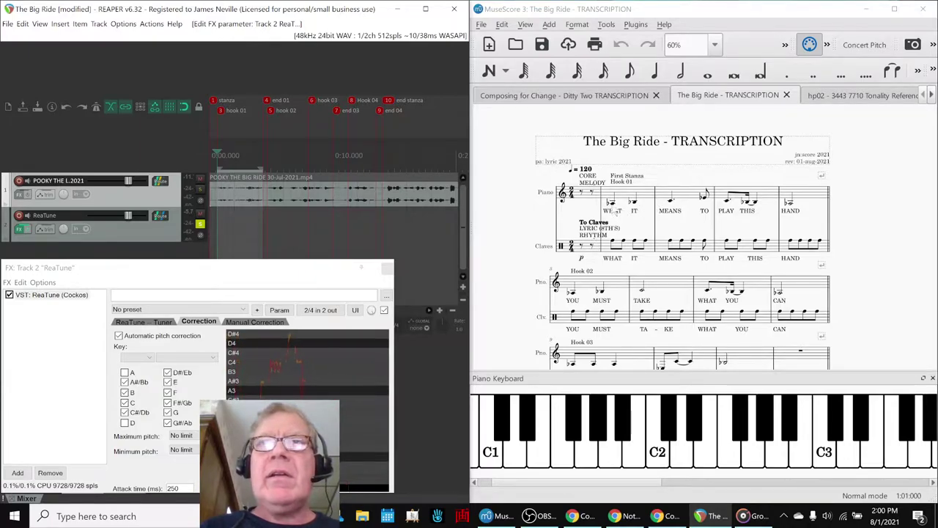
# Step: Play The Big Ride score from the Ab quarter note in measure 2, then stop
pyautogui.click(612, 204)
pyautogui.press('space')
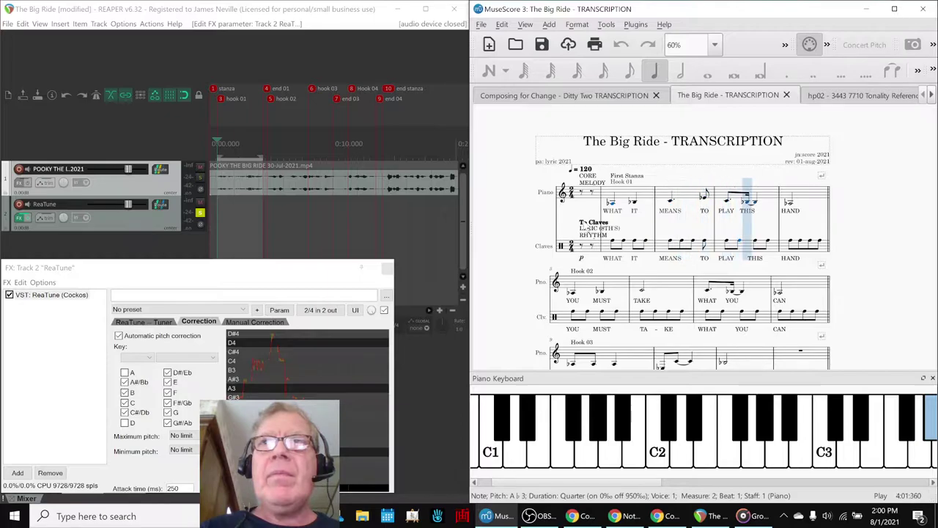
pyautogui.keyDown('shift'); pyautogui.click(619, 196); pyautogui.keyUp('shift')
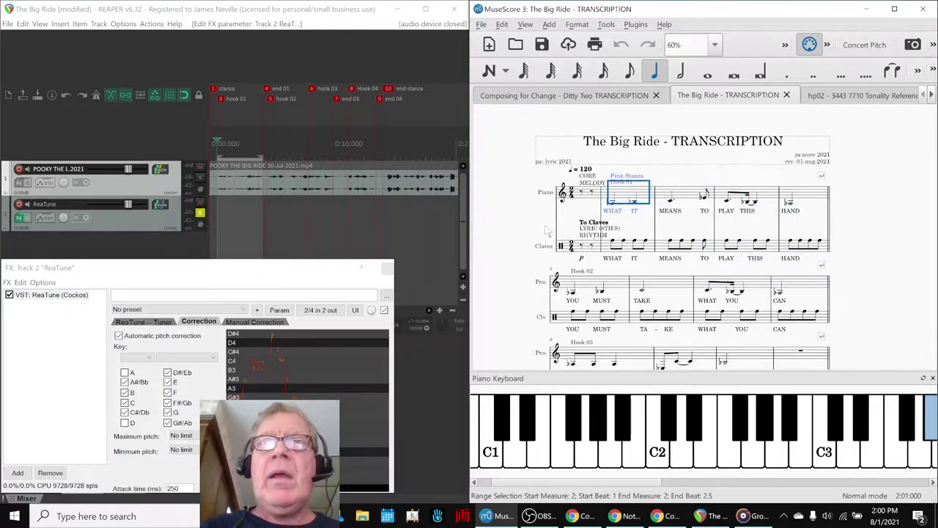
pyautogui.click(513, 209)
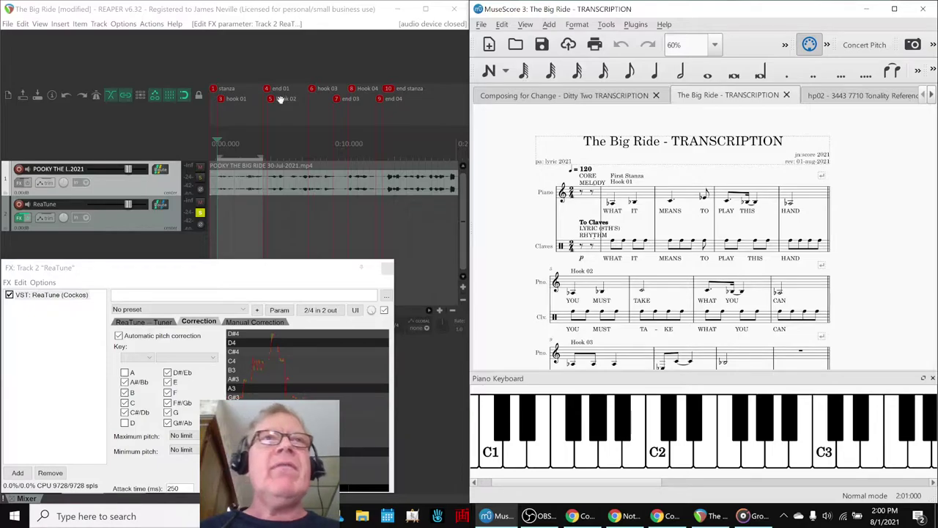
# Step: Replay The Big Ride recording in REAPER, then return to the notes spreadsheet
pyautogui.click(225, 94)
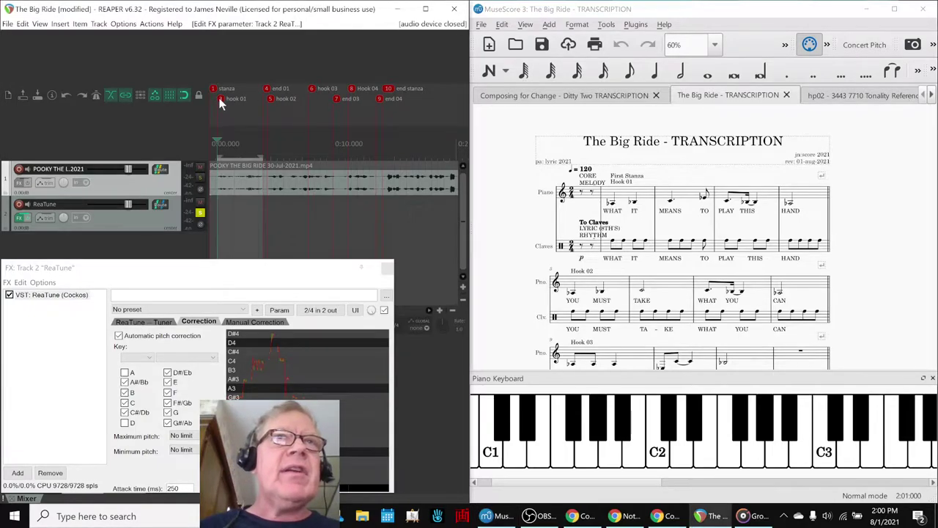
pyautogui.press('space')
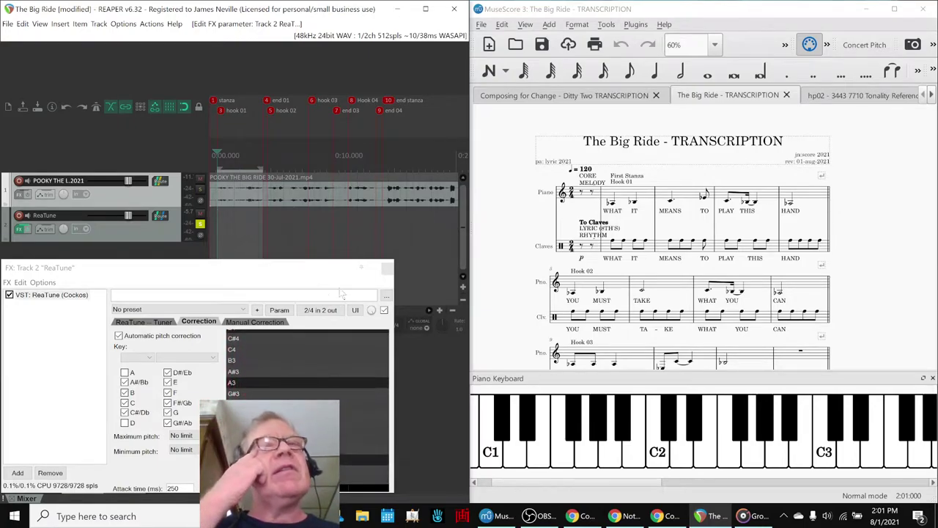
pyautogui.hotkey('alt', 'Tab')
pyautogui.hotkey('alt', 'Tab')
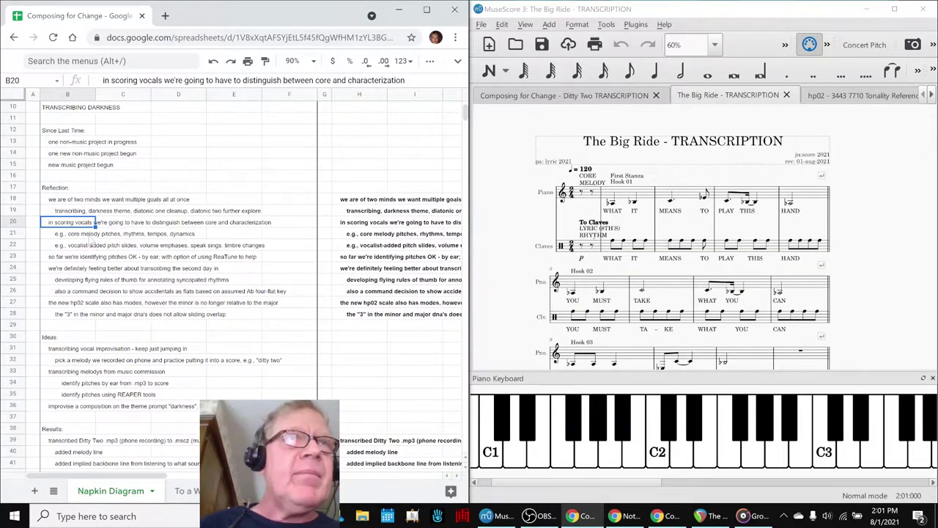
# Step: Read notes B21, B22 and B20, highlighting 'core and characterization' in B20 without editing it
pyautogui.click(91, 236)
pyautogui.click(91, 247)
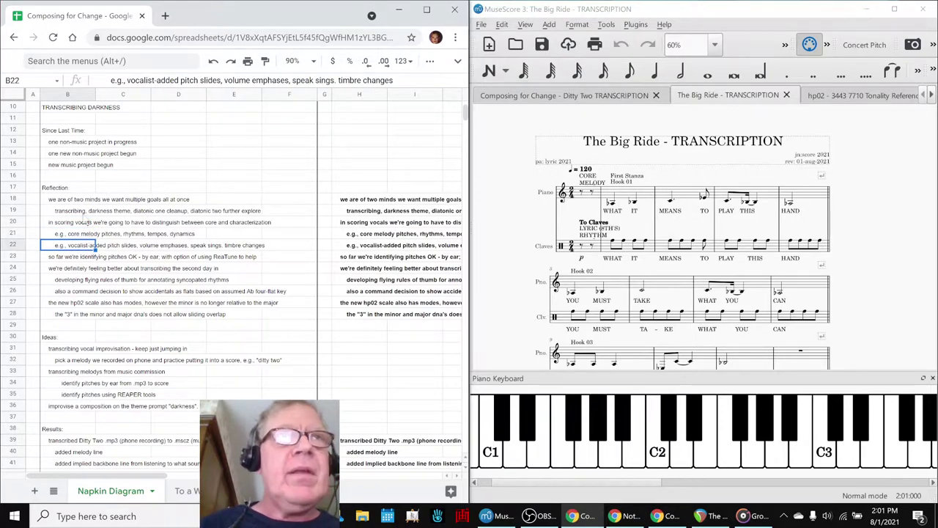
pyautogui.click(88, 220)
pyautogui.doubleClick(198, 222)
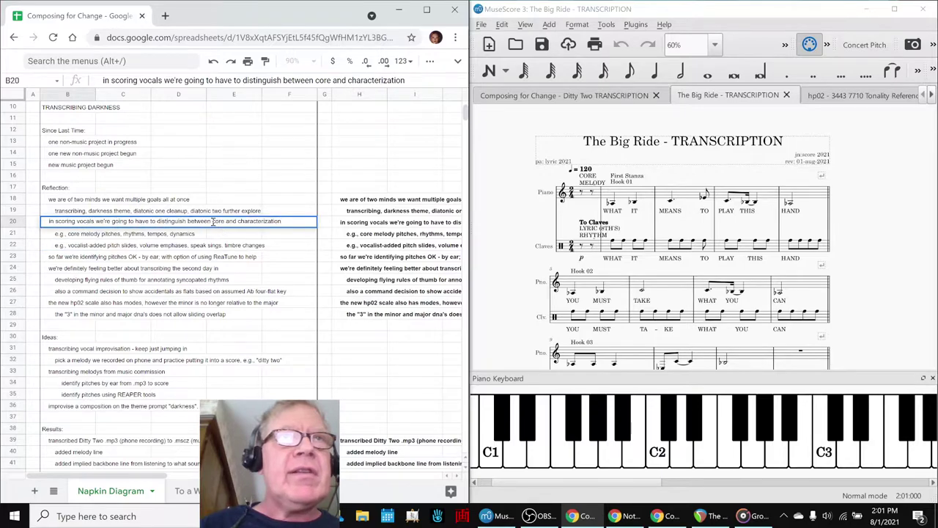
pyautogui.moveTo(213, 223); pyautogui.dragTo(291, 234)
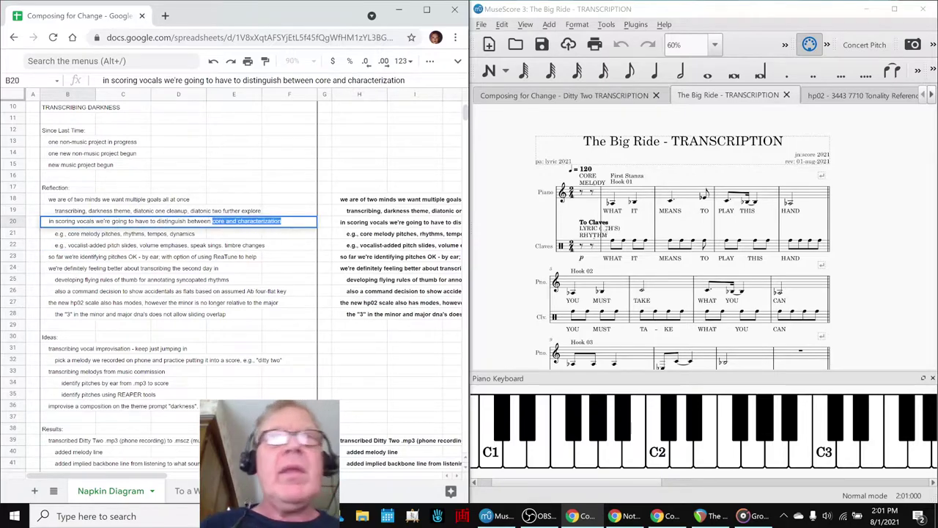
pyautogui.click(506, 263)
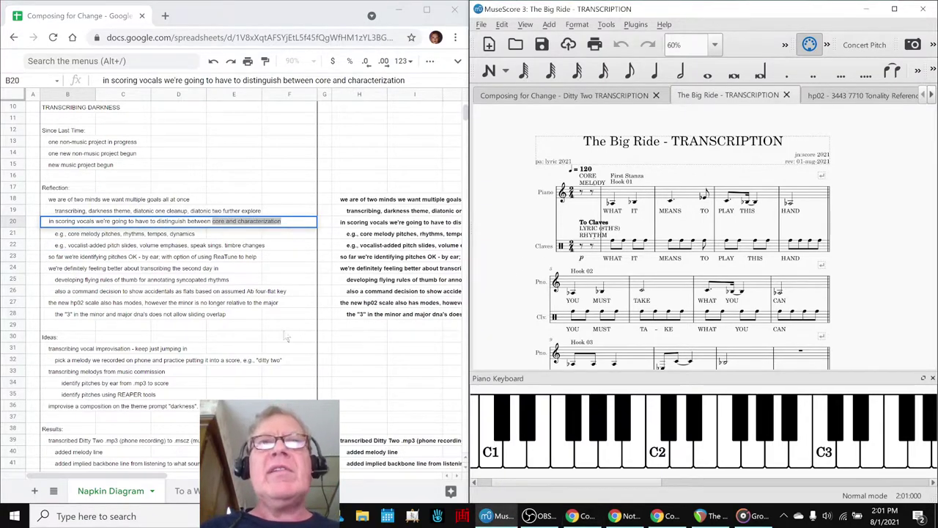
pyautogui.click(258, 338)
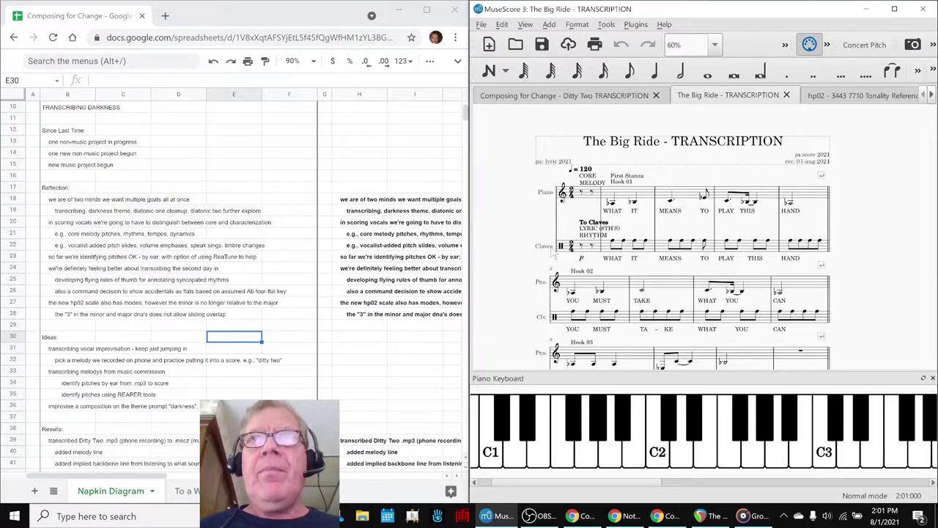
# Step: Play The Big Ride from the first Claves note of measure 2, then play Hook 03
pyautogui.click(613, 244)
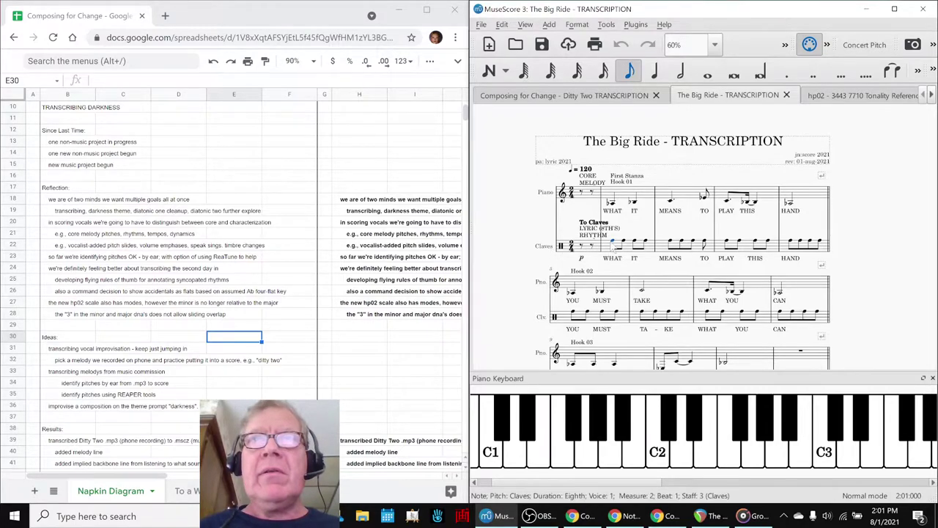
pyautogui.press('space')
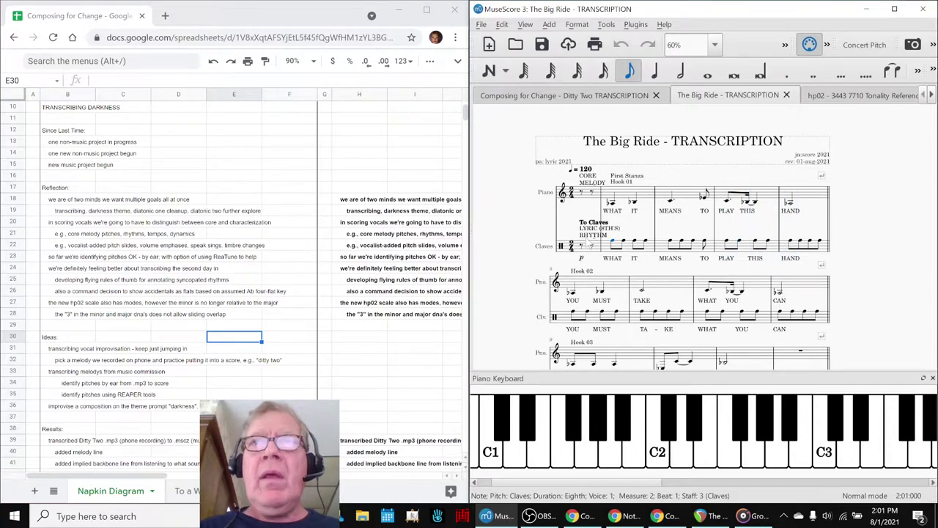
pyautogui.press('space')
pyautogui.scroll(-2, 586, 248)
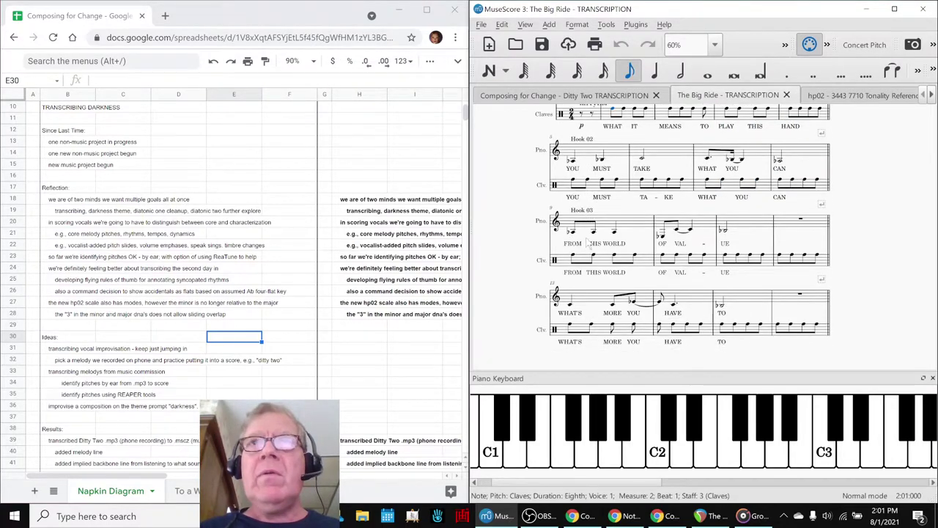
pyautogui.click(571, 206)
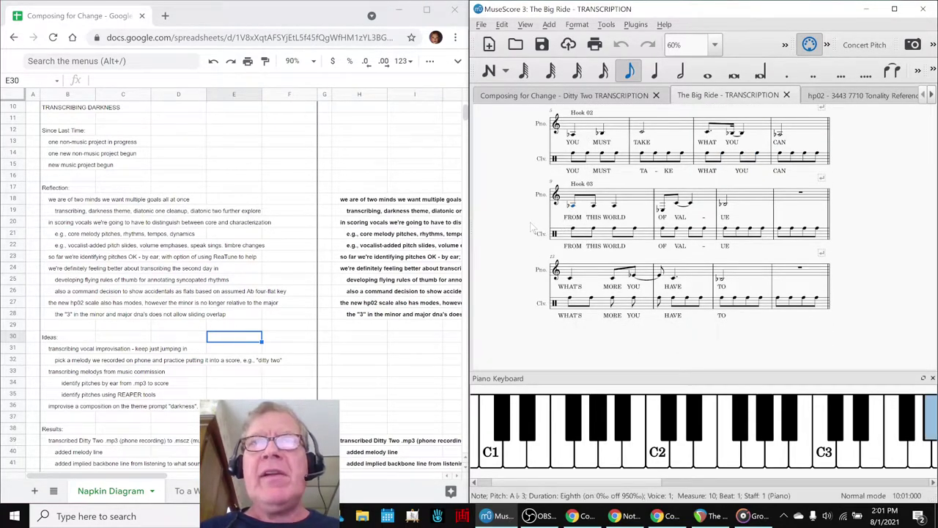
pyautogui.press('space')
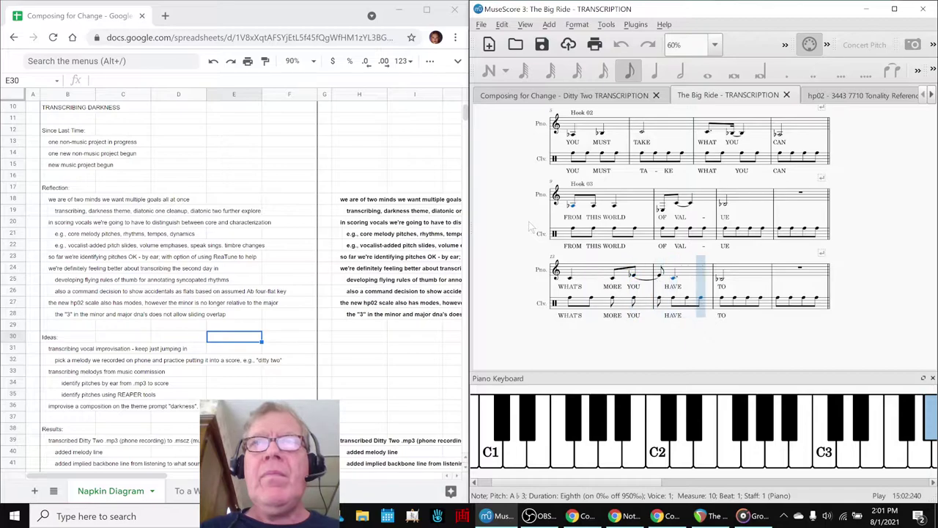
pyautogui.press('space')
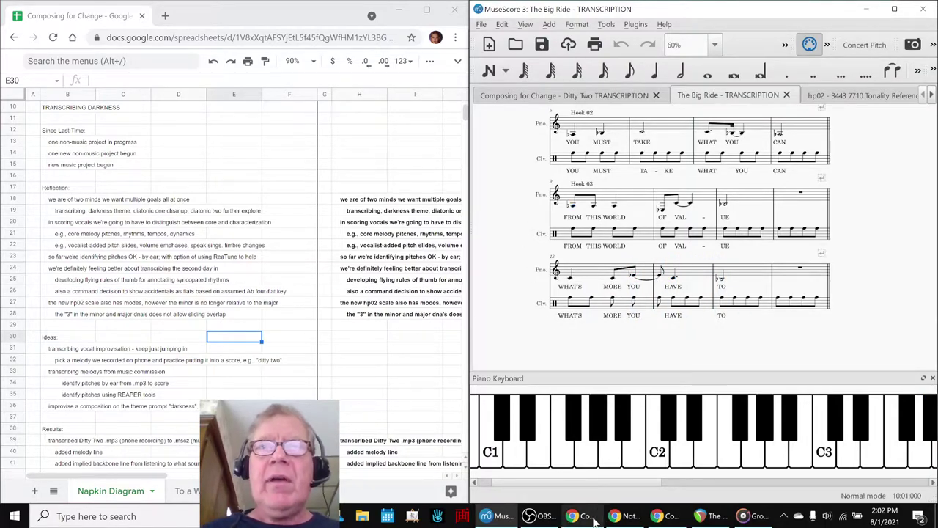
pyautogui.click(627, 516)
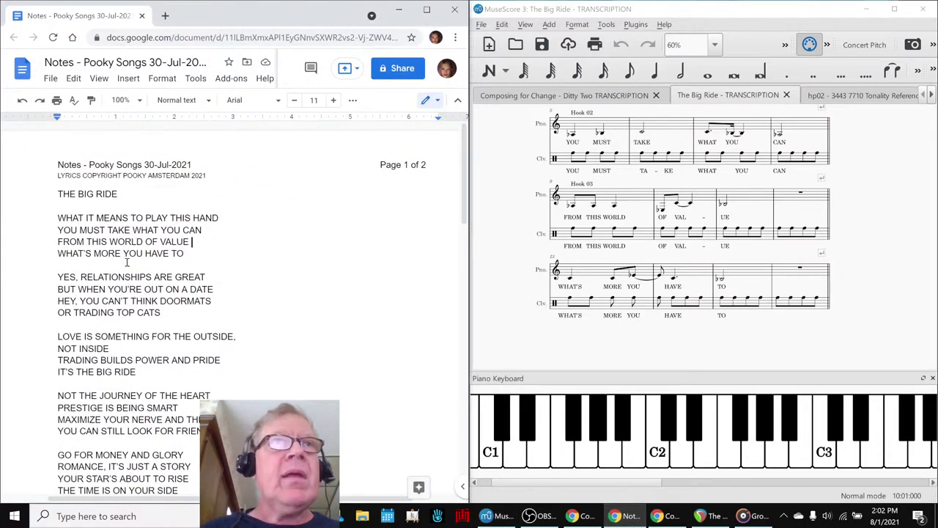
pyautogui.scroll(-3, 128, 263)
pyautogui.scroll(3, 129, 264)
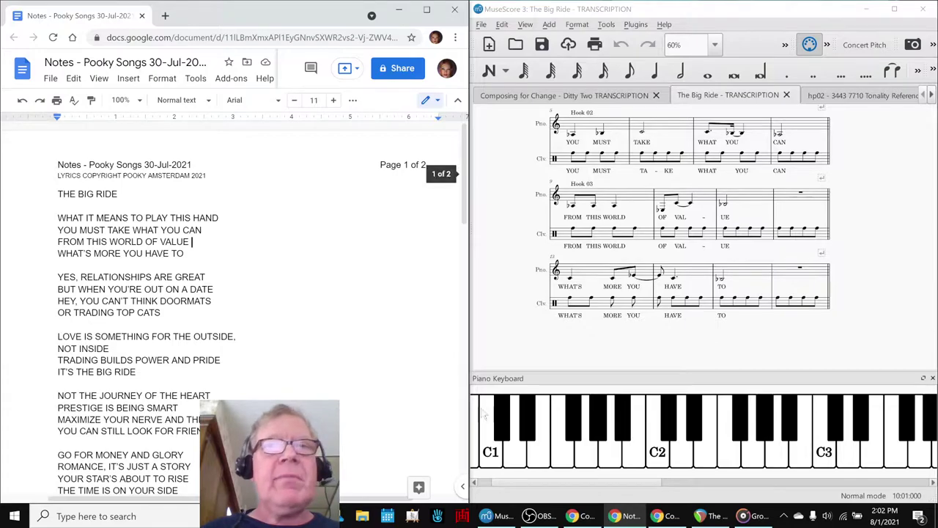
pyautogui.click(400, 11)
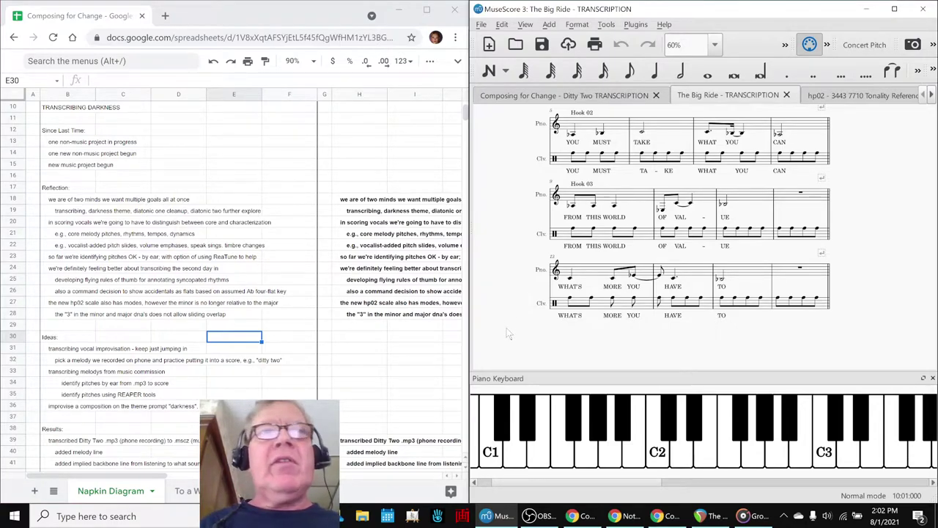
# Step: Switch to the Ditty Two transcription, play it back, and open the Instruments list with I
pyautogui.click(52, 317)
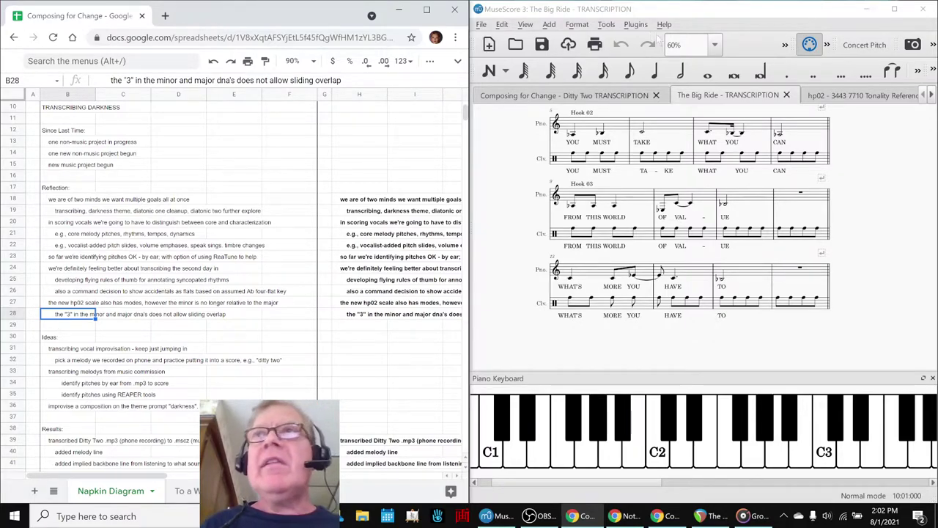
pyautogui.click(602, 96)
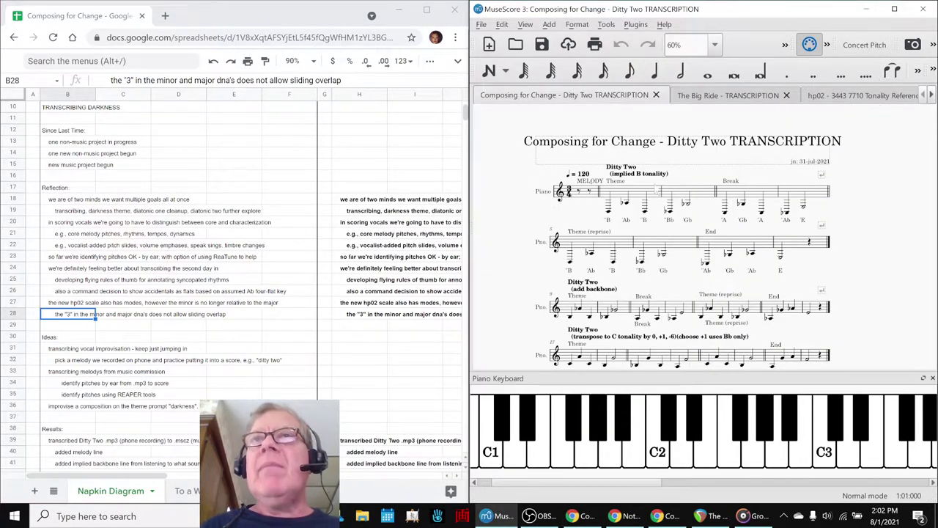
pyautogui.click(621, 194)
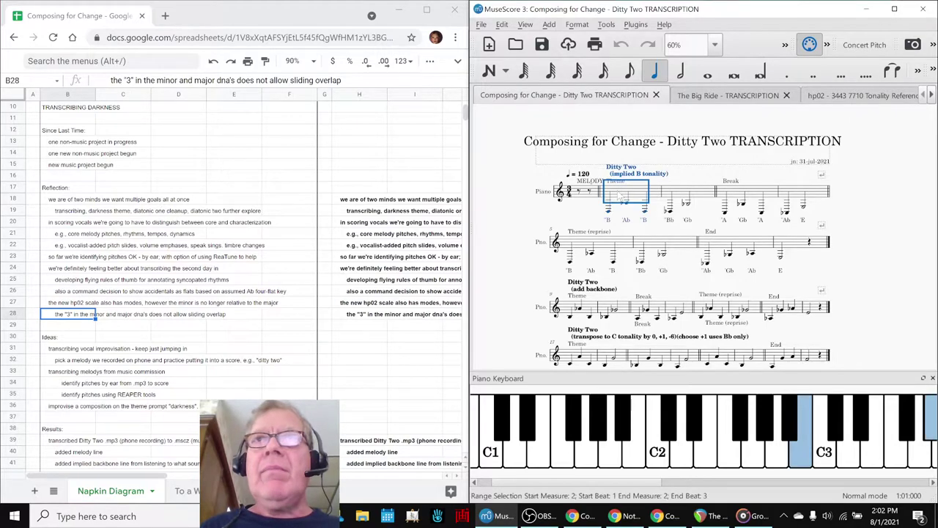
pyautogui.click(506, 213)
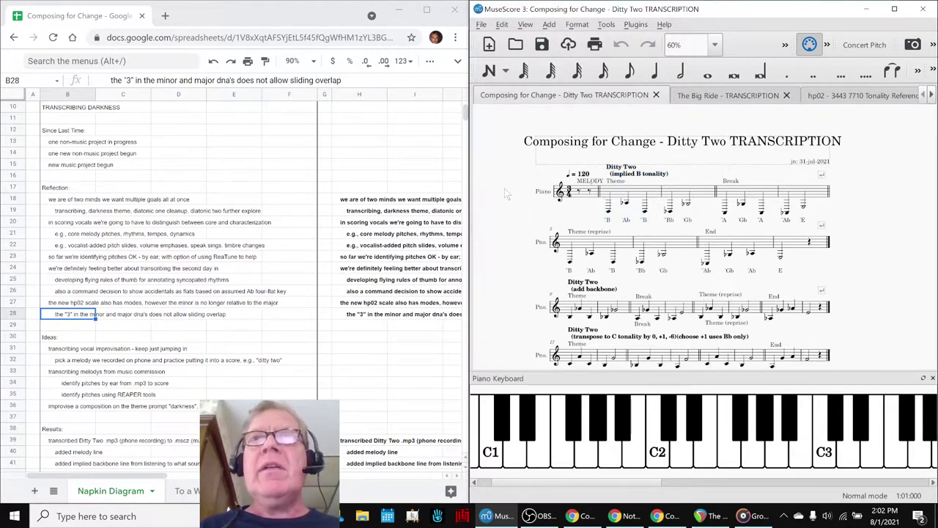
pyautogui.press('space')
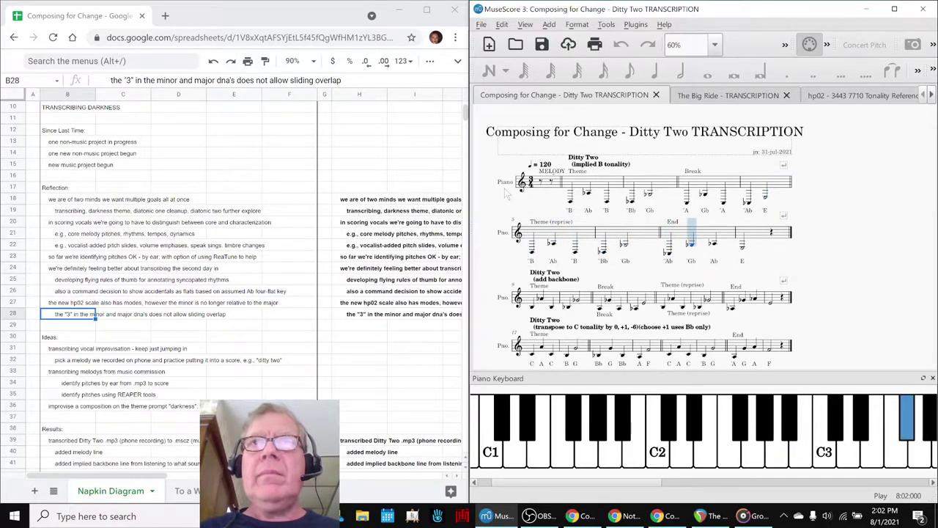
pyautogui.press('space')
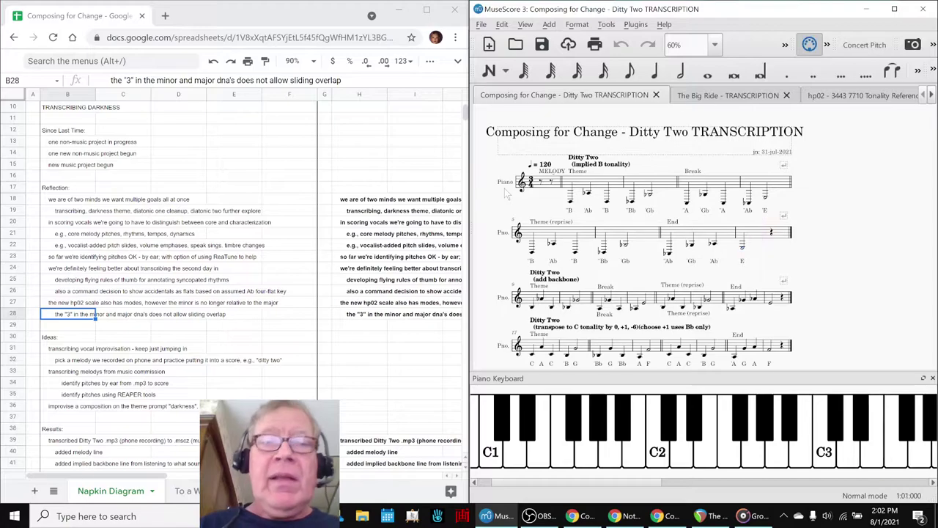
pyautogui.press('i')
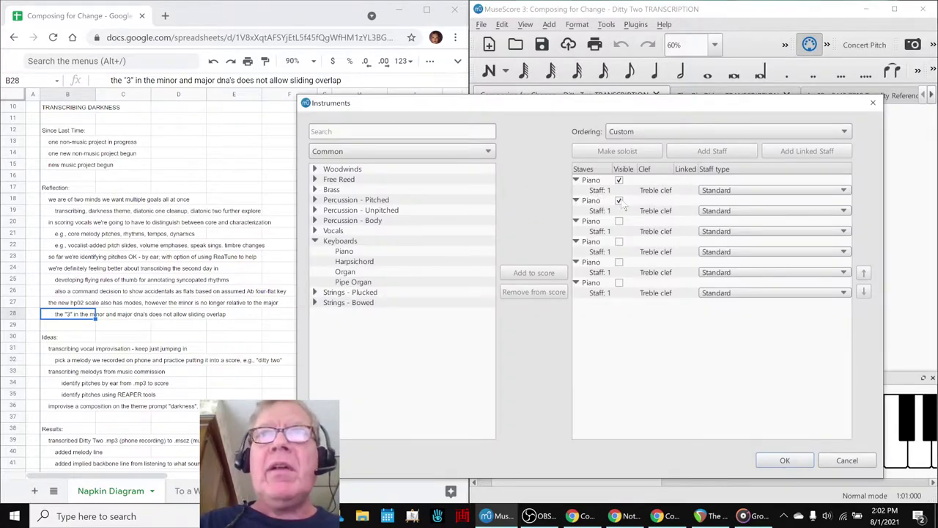
# Step: Make the second Piano staff (implied backbone) visible and briefly check the Mixer
pyautogui.click(769, 465)
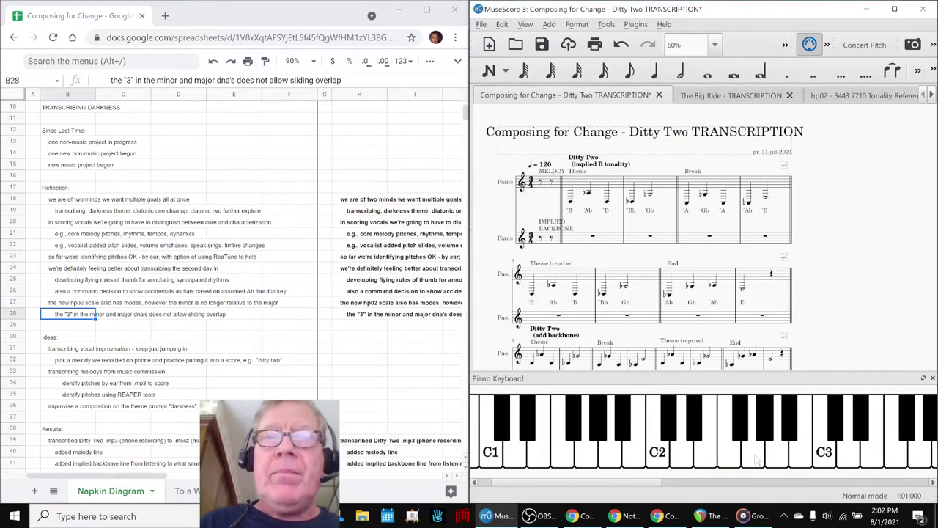
pyautogui.press('F10')
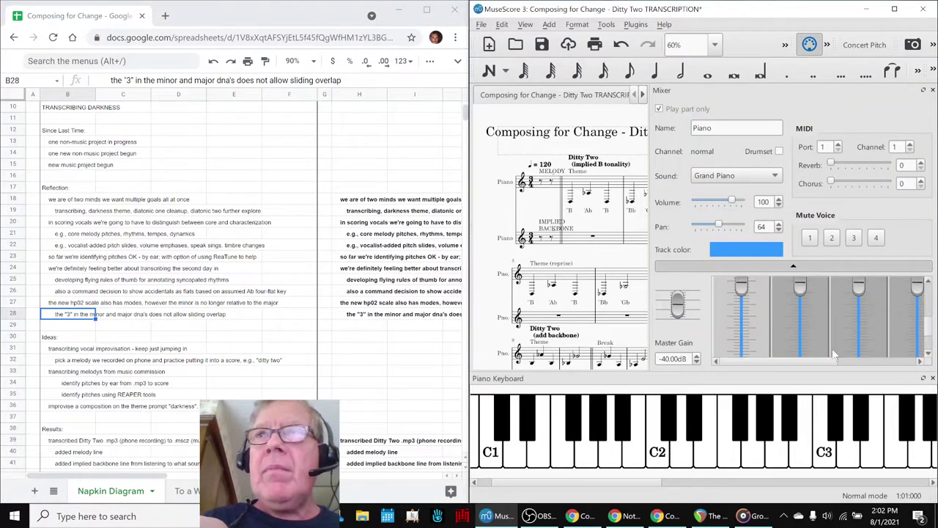
pyautogui.press('F10')
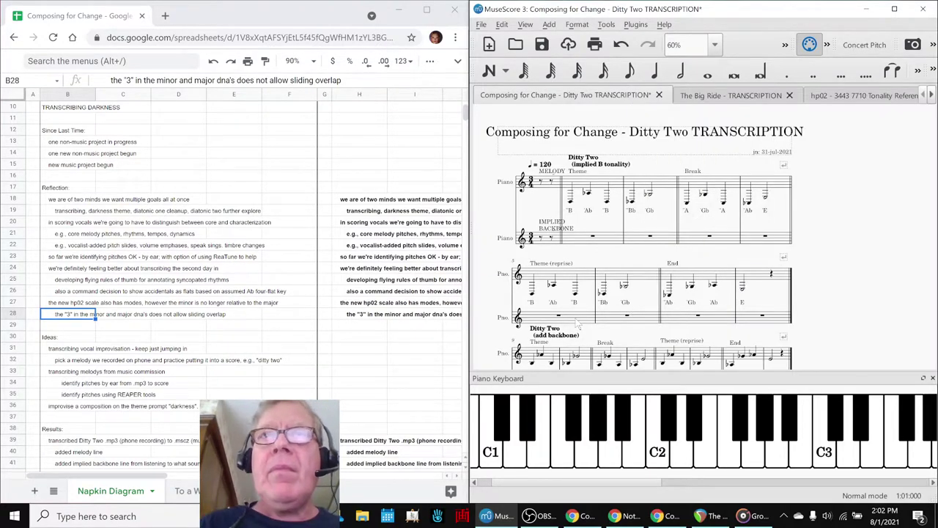
# Step: Play the backbone staff from measure 10, then select measure 18
pyautogui.scroll(-1, 576, 322)
pyautogui.click(546, 308)
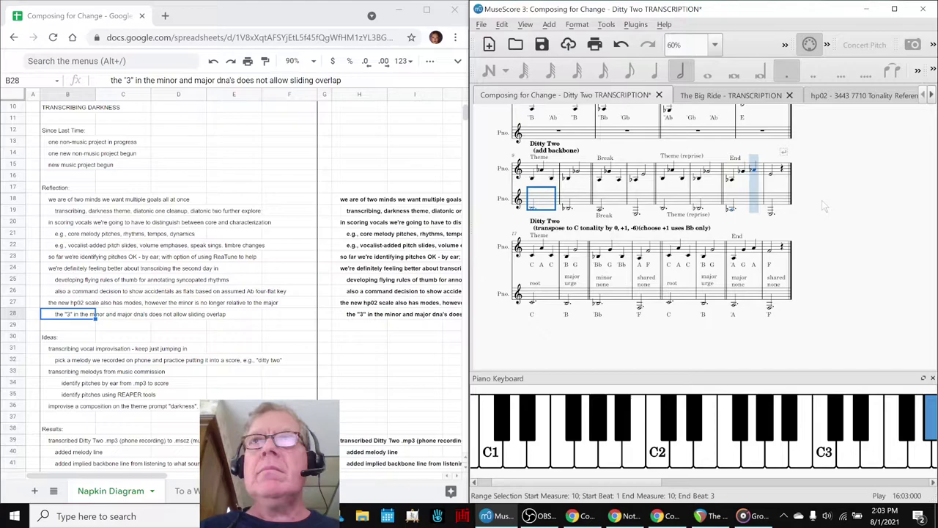
pyautogui.press('space')
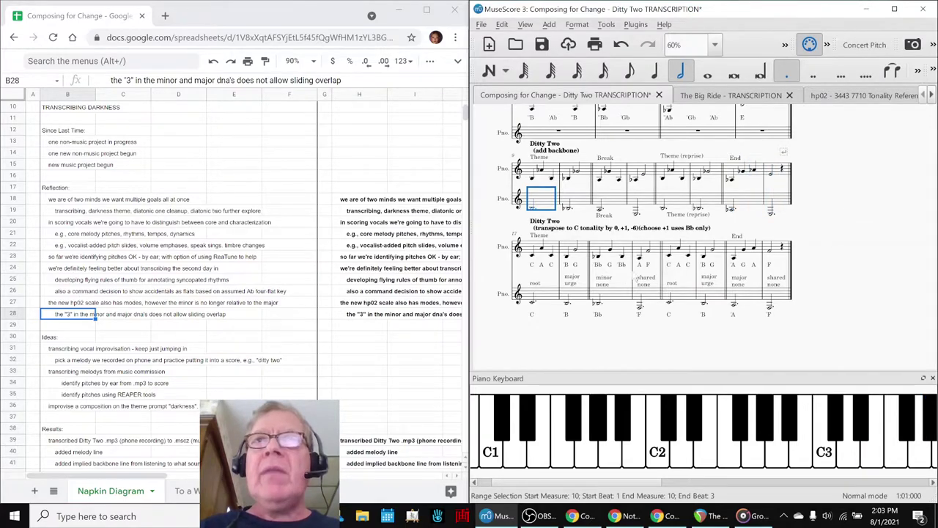
pyautogui.click(543, 299)
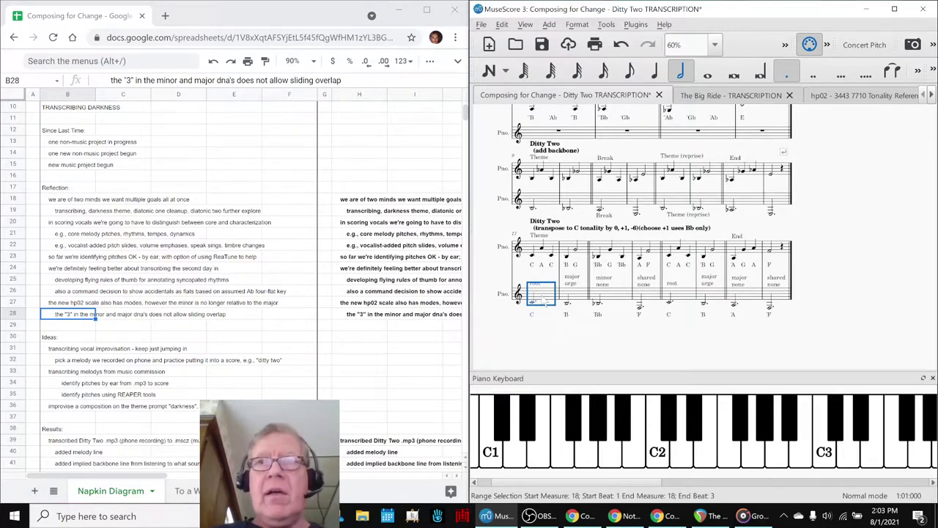
# Step: Load the theme ditty two recording in Groove Music, then play the score from measure 18
pyautogui.click(759, 516)
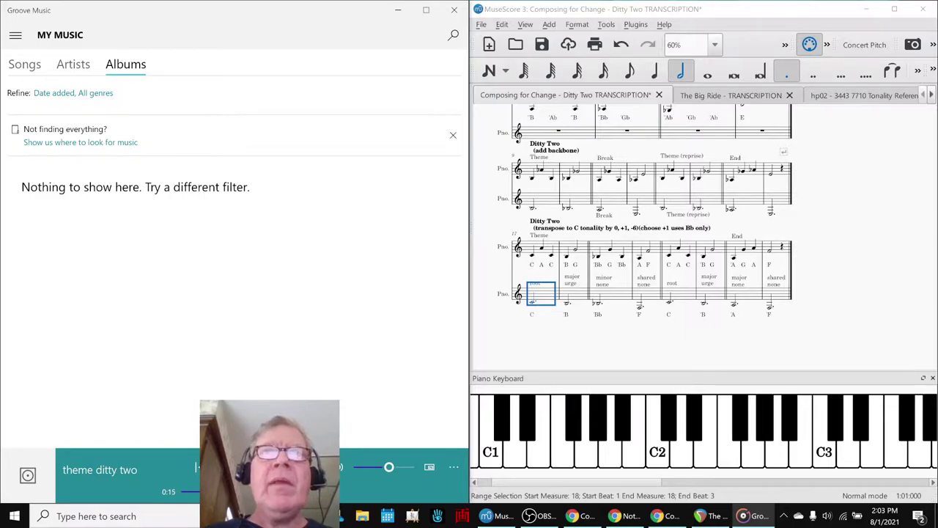
pyautogui.click(544, 299)
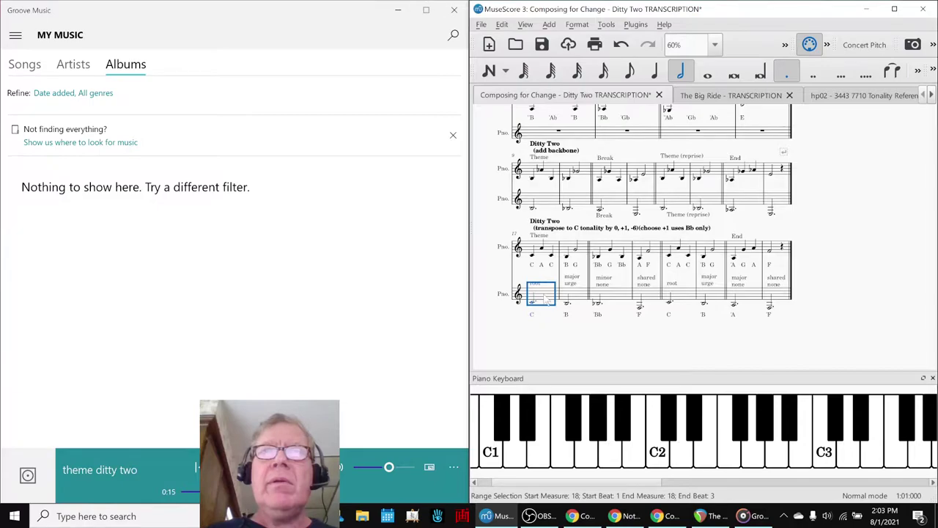
pyautogui.press('space')
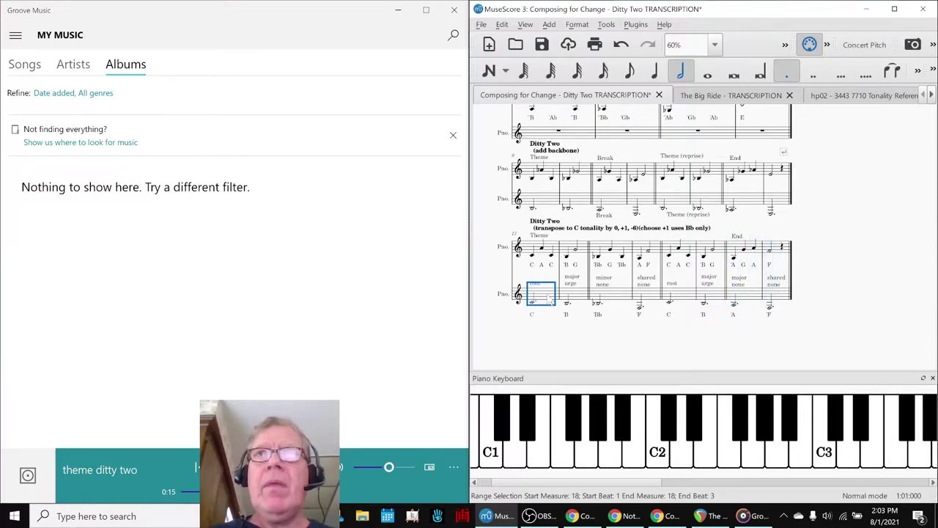
pyautogui.click(535, 183)
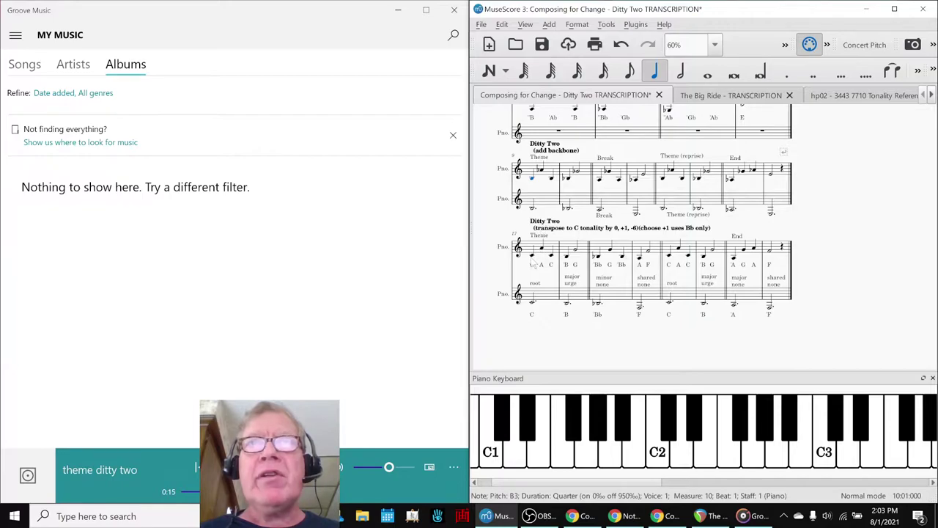
pyautogui.click(538, 344)
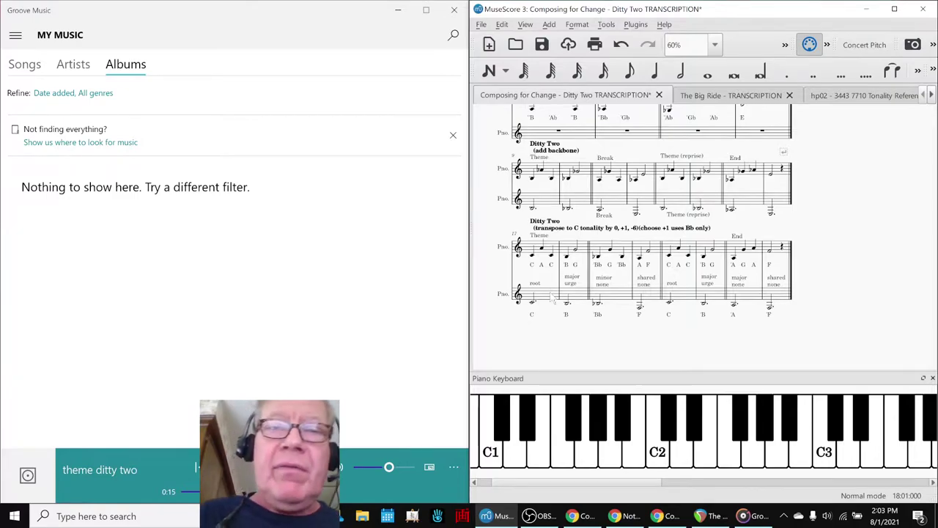
# Step: Make the third and fourth Piano staves visible in the Instruments dialog
pyautogui.press('i')
pyautogui.click(619, 222)
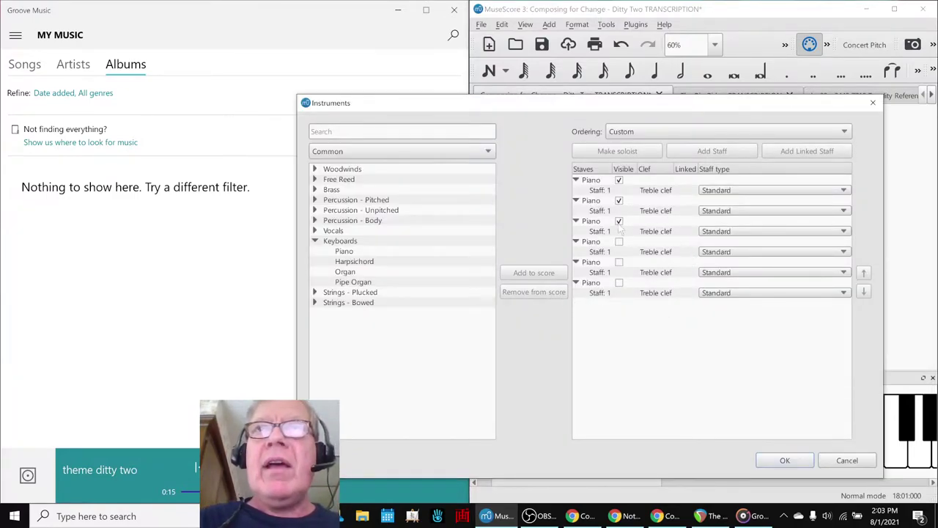
pyautogui.click(780, 461)
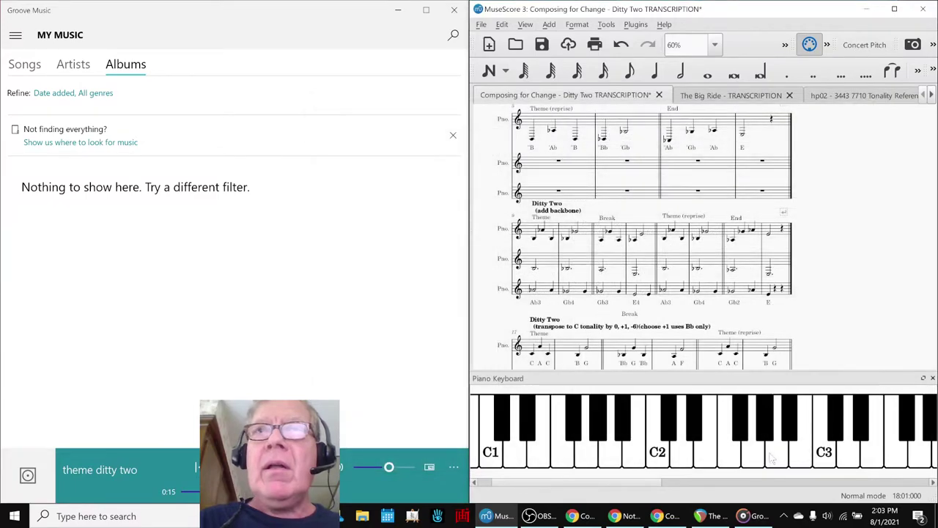
pyautogui.scroll(-1, 662, 333)
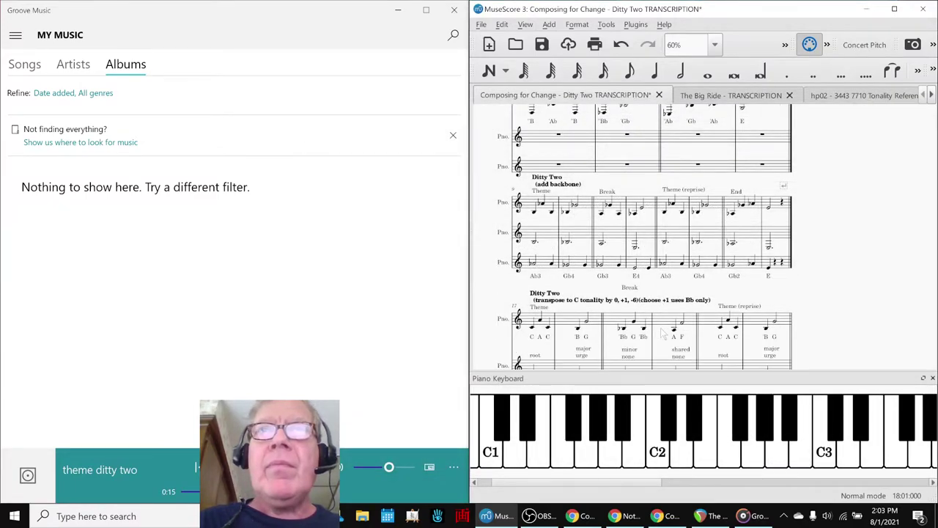
pyautogui.scroll(2, 663, 322)
pyautogui.press('i')
pyautogui.click(619, 241)
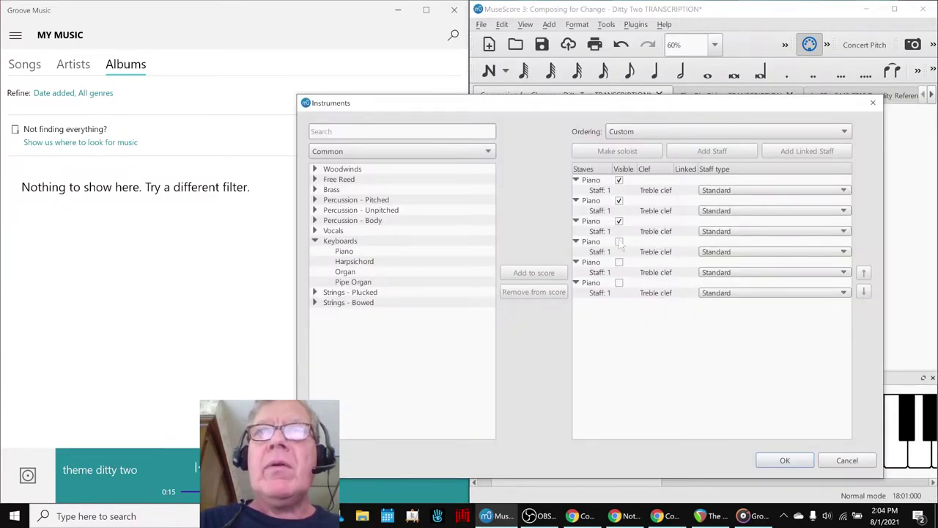
pyautogui.click(762, 464)
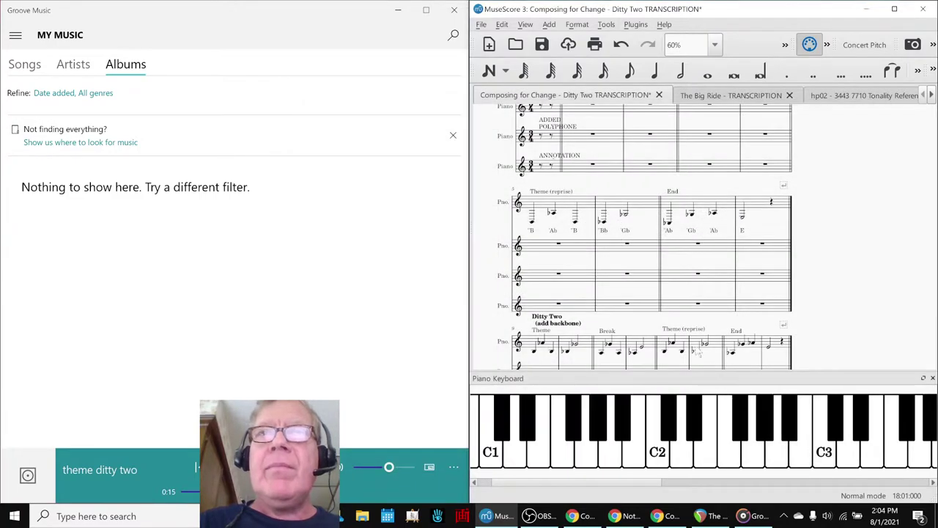
pyautogui.scroll(-2, 688, 334)
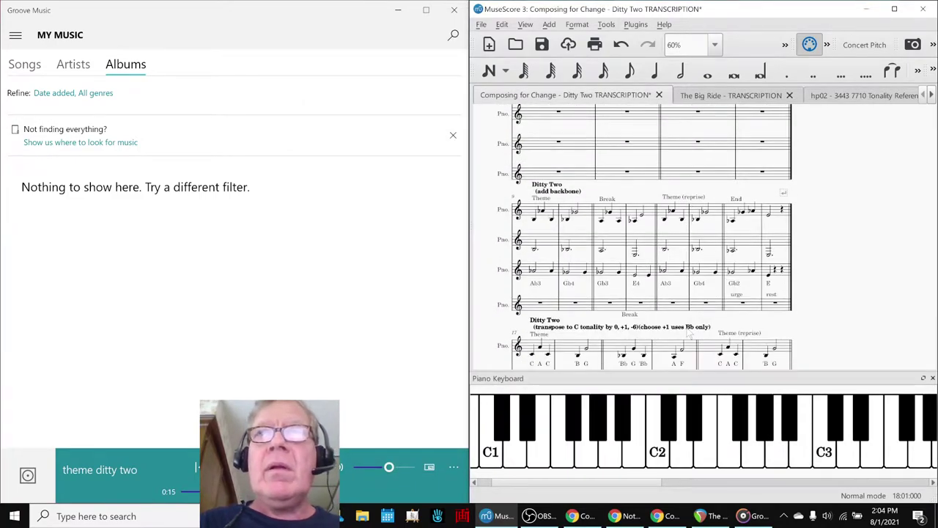
pyautogui.scroll(1, 687, 334)
# Step: Make the fifth and sixth Piano staves visible as well, showing all six
pyautogui.press('i')
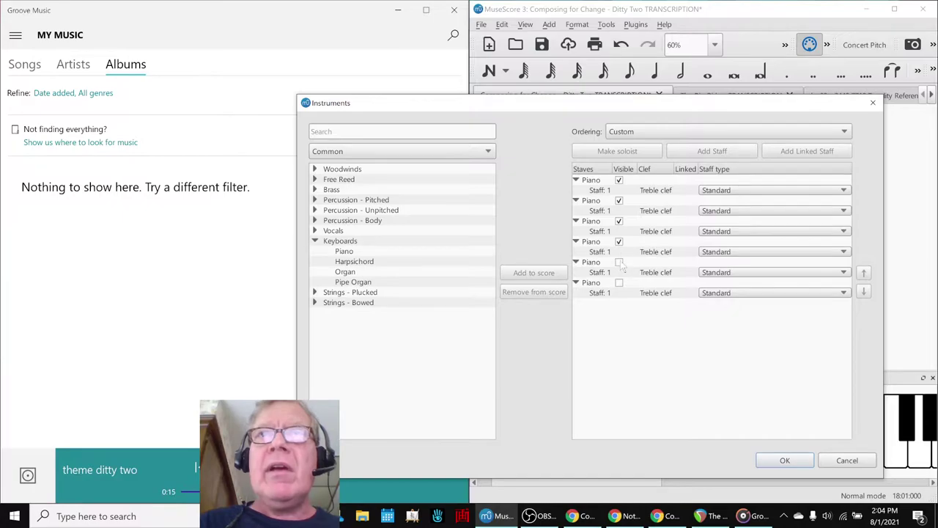
pyautogui.click(785, 463)
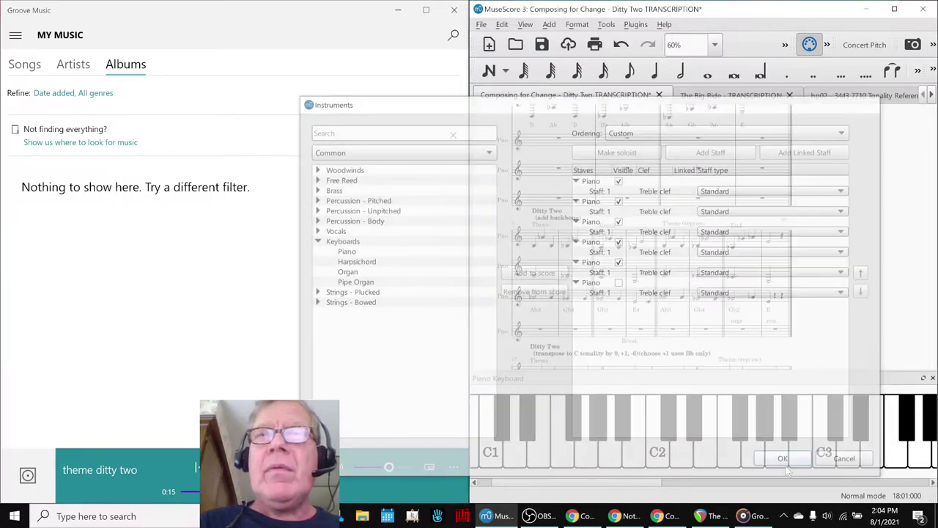
pyautogui.press('i')
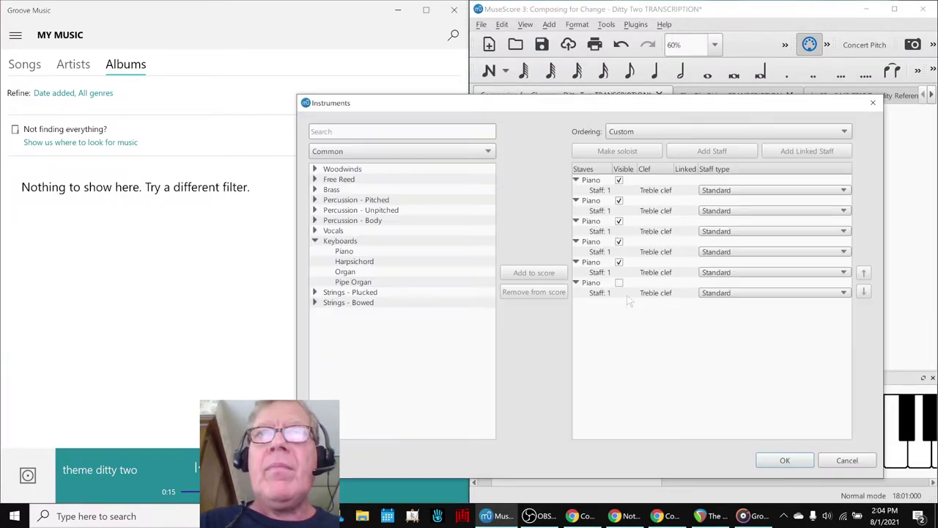
pyautogui.click(784, 460)
pyautogui.scroll(-2, 693, 342)
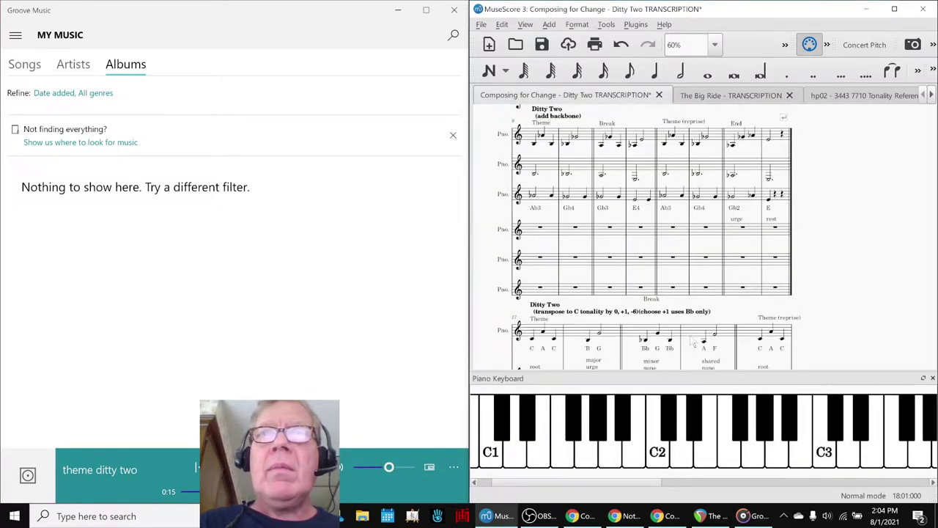
pyautogui.scroll(-12, 693, 343)
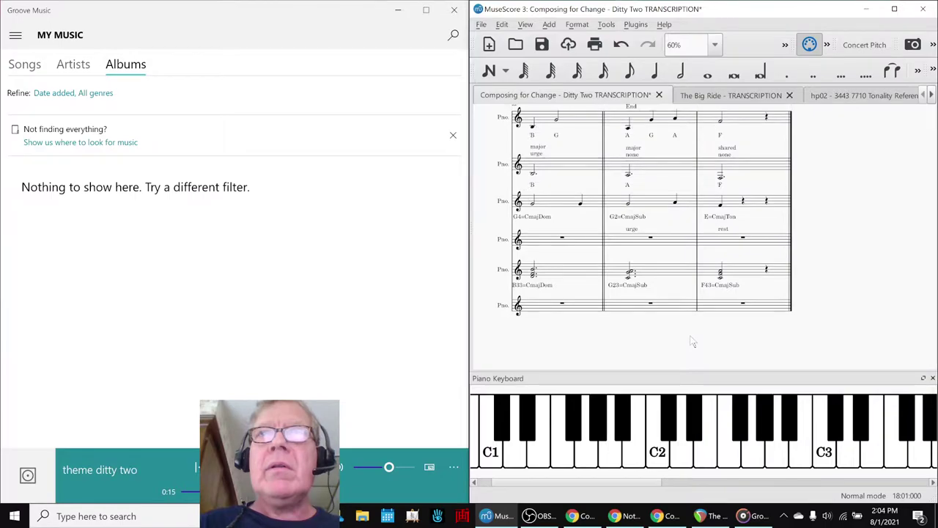
# Step: Hide the fourth and sixth Piano staves, leaving four staves visible
pyautogui.press('i')
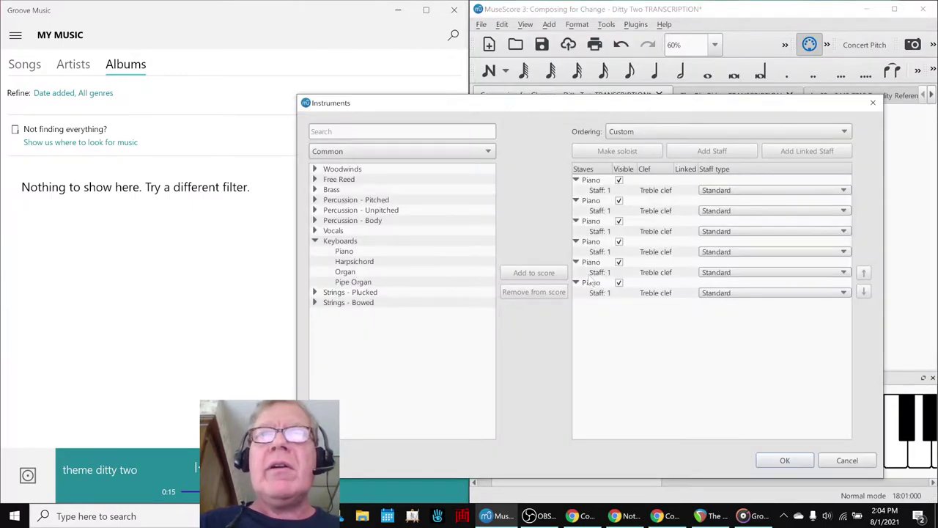
pyautogui.click(619, 283)
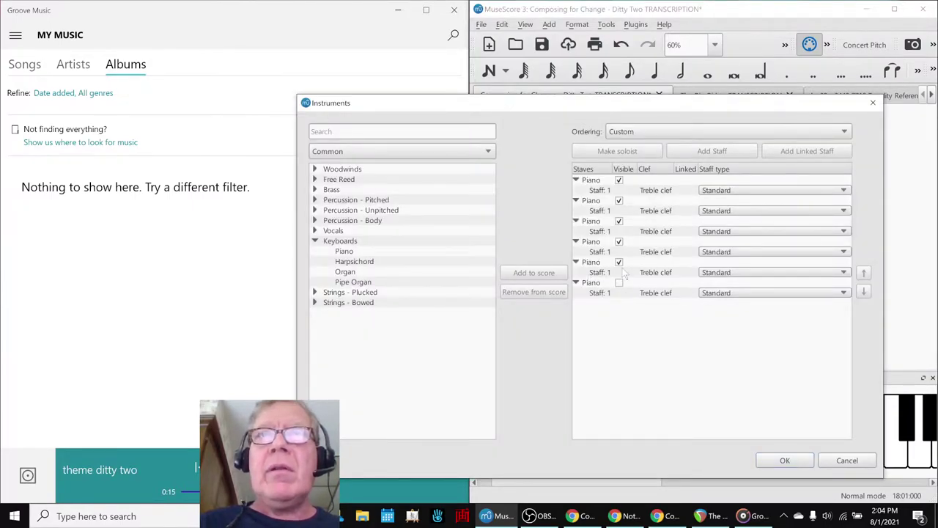
pyautogui.click(625, 242)
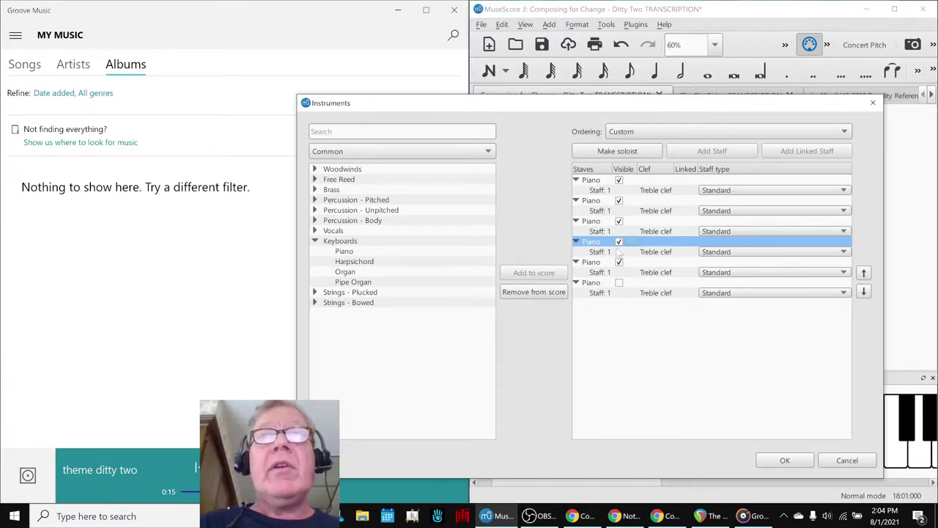
pyautogui.click(774, 463)
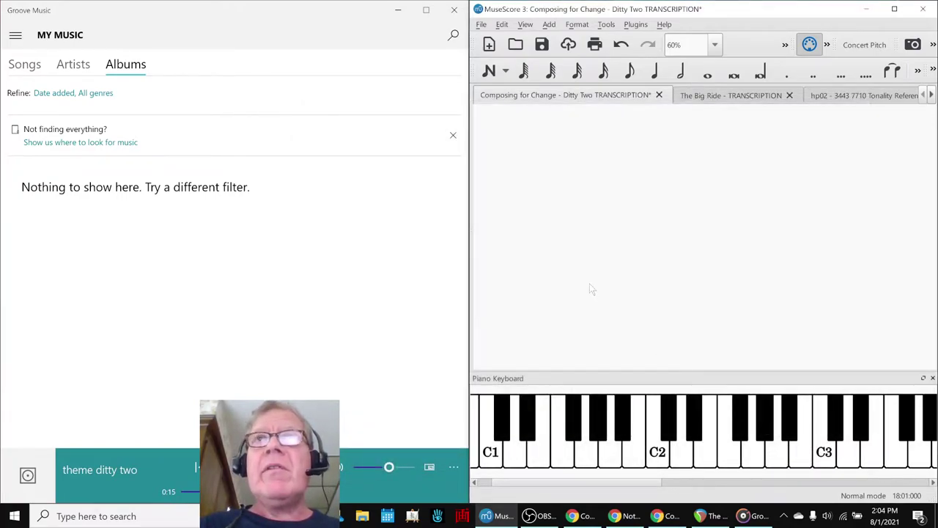
pyautogui.scroll(-5, 593, 290)
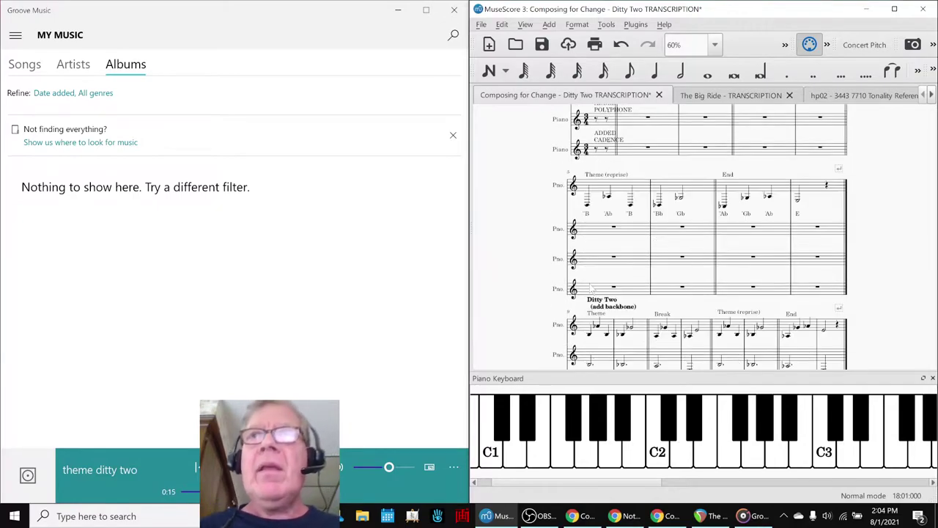
pyautogui.scroll(-6, 590, 290)
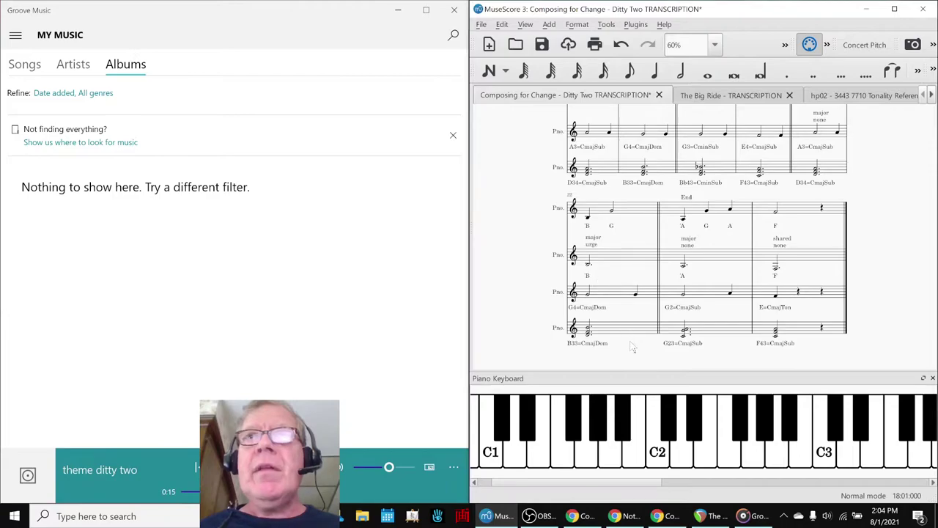
pyautogui.click(629, 340)
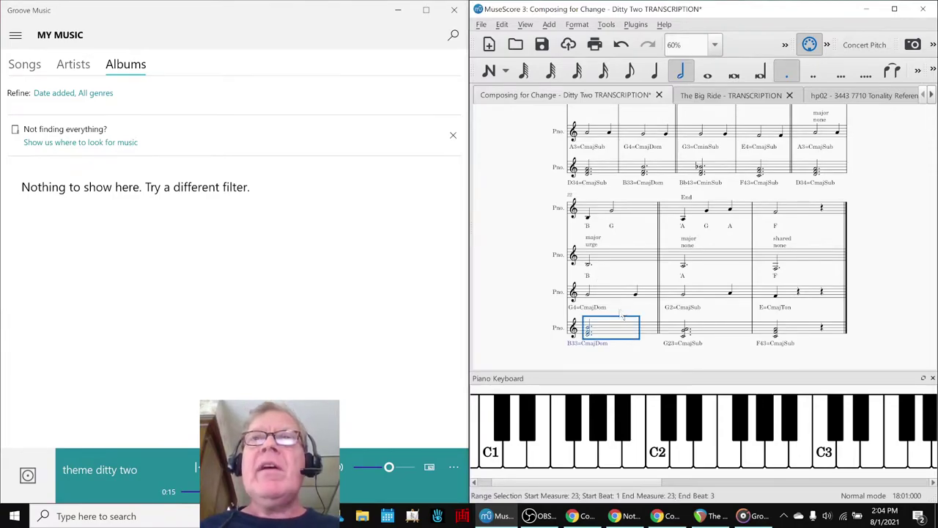
pyautogui.click(600, 256)
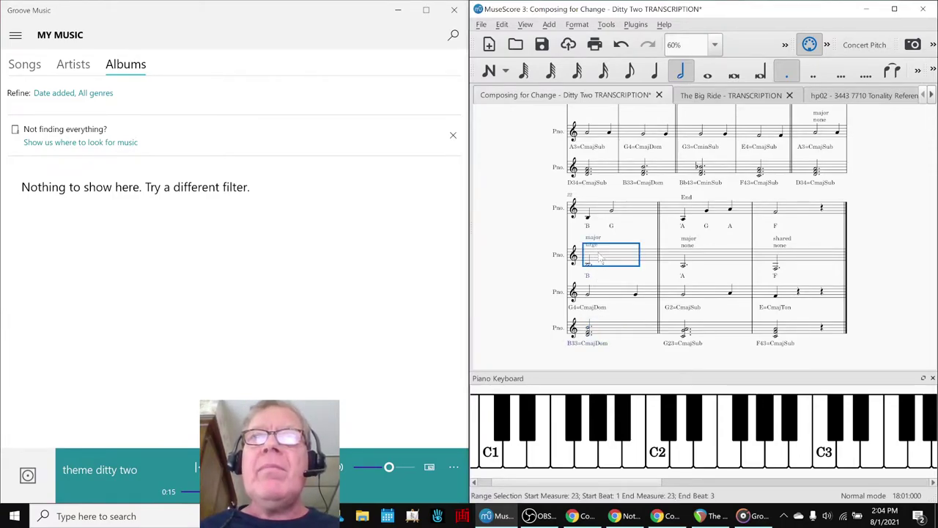
pyautogui.scroll(5, 600, 257)
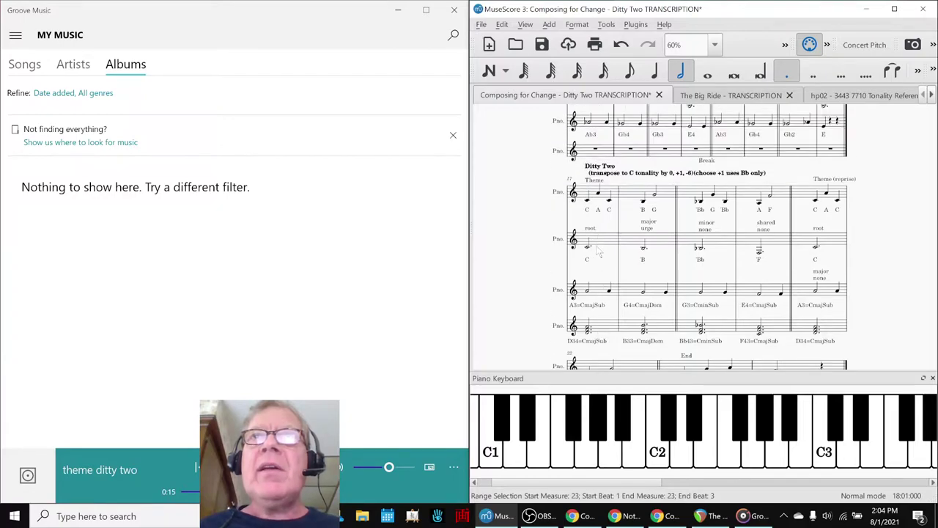
pyautogui.scroll(6, 599, 251)
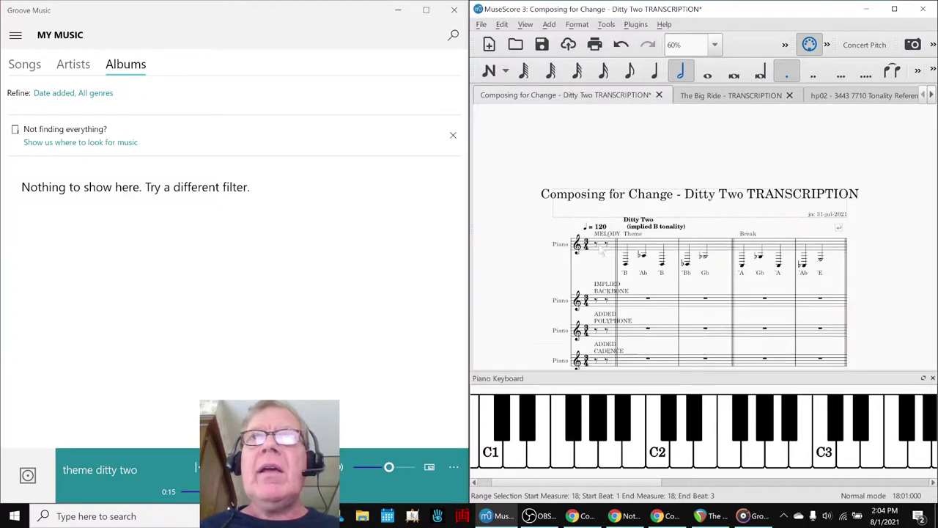
pyautogui.click(599, 236)
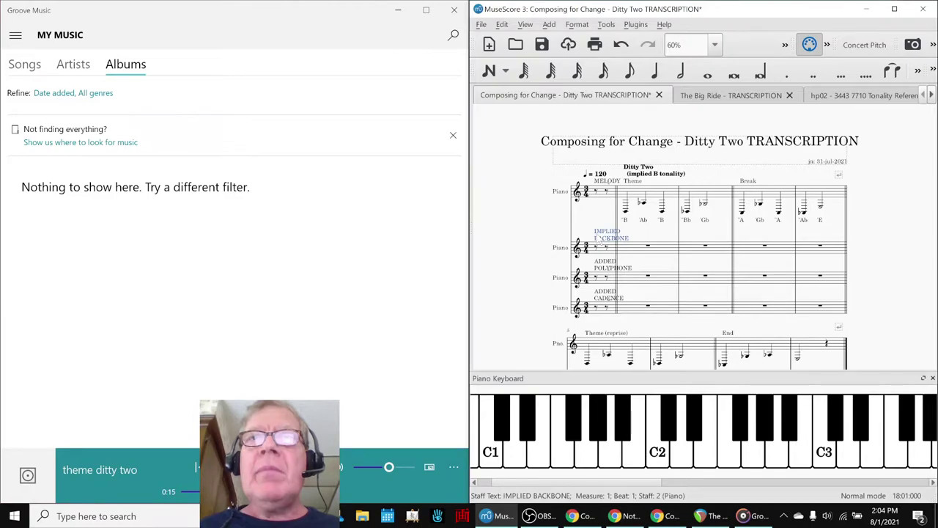
pyautogui.scroll(-7, 629, 283)
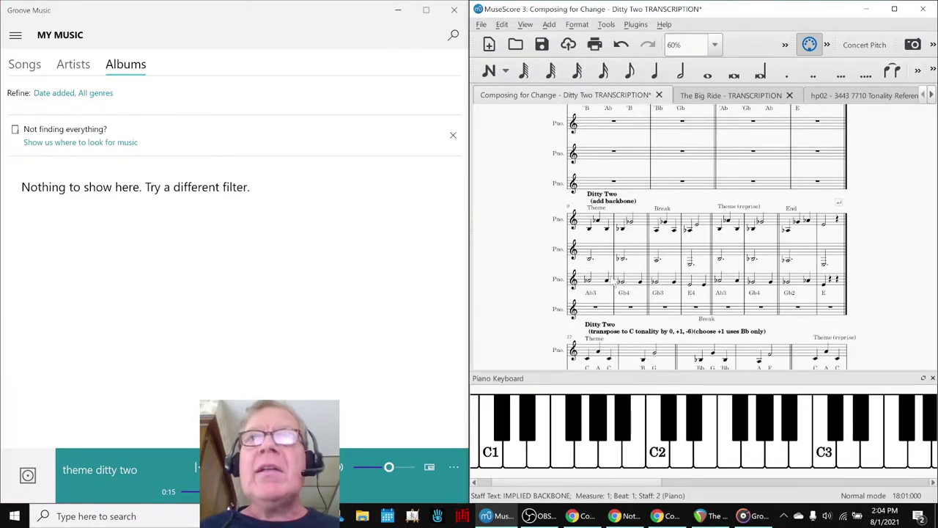
pyautogui.scroll(-2, 606, 300)
pyautogui.scroll(-7, 606, 302)
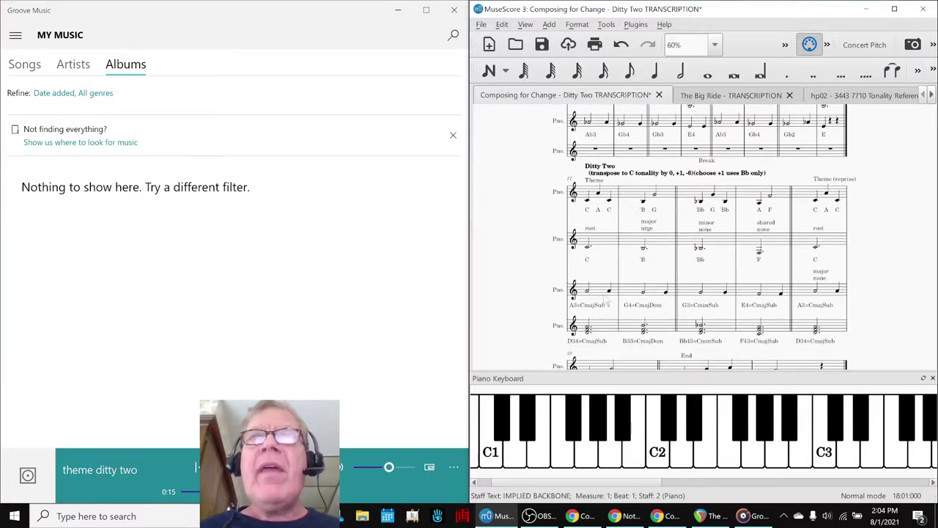
pyautogui.click(598, 221)
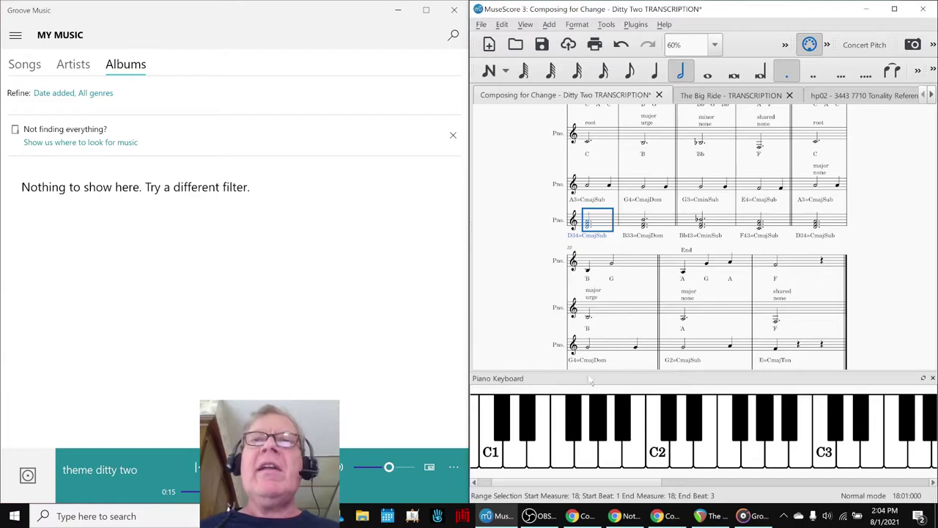
# Step: Bring up the Napkin Diagram sheet and scroll to its Results rows
pyautogui.click(658, 517)
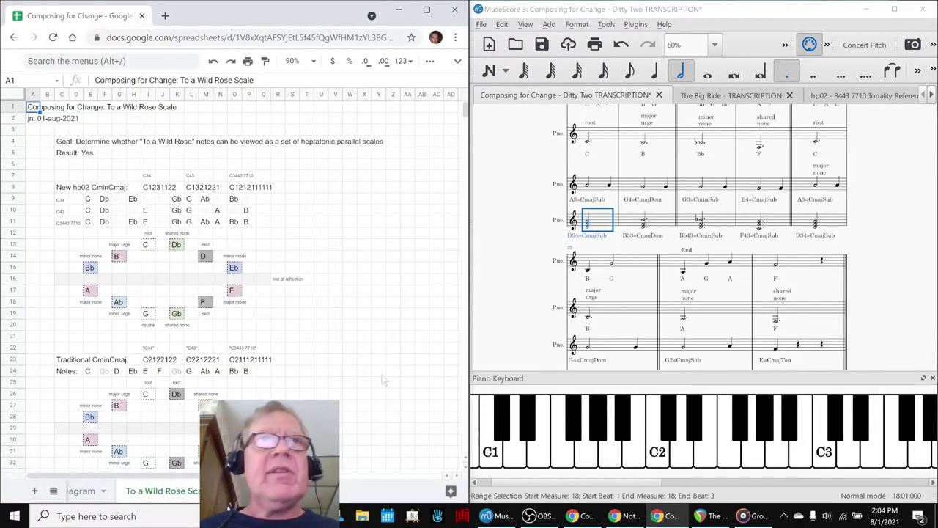
pyautogui.click(664, 516)
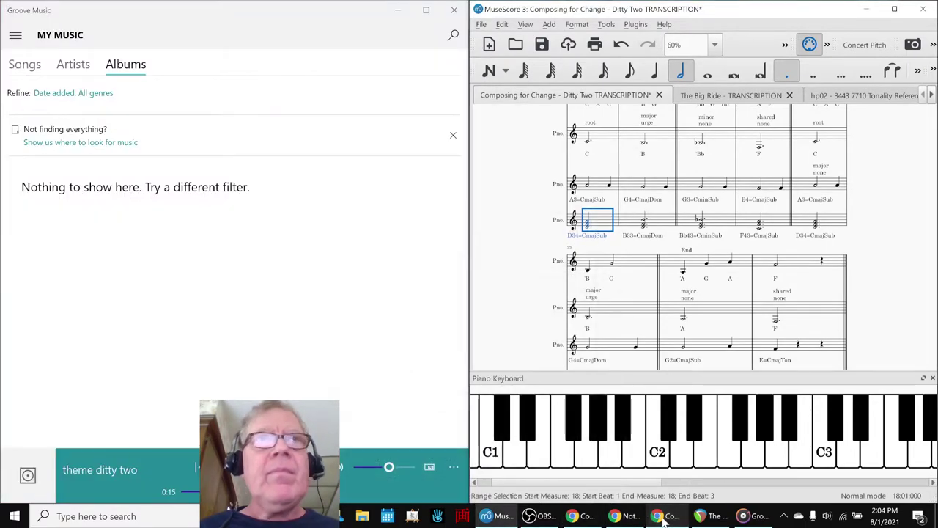
pyautogui.click(657, 516)
pyautogui.click(632, 518)
pyautogui.click(656, 518)
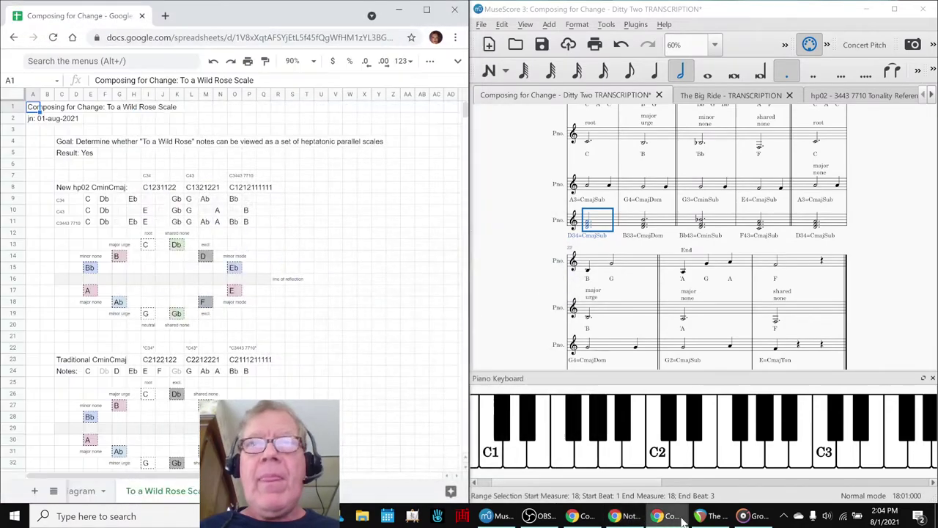
pyautogui.click(584, 516)
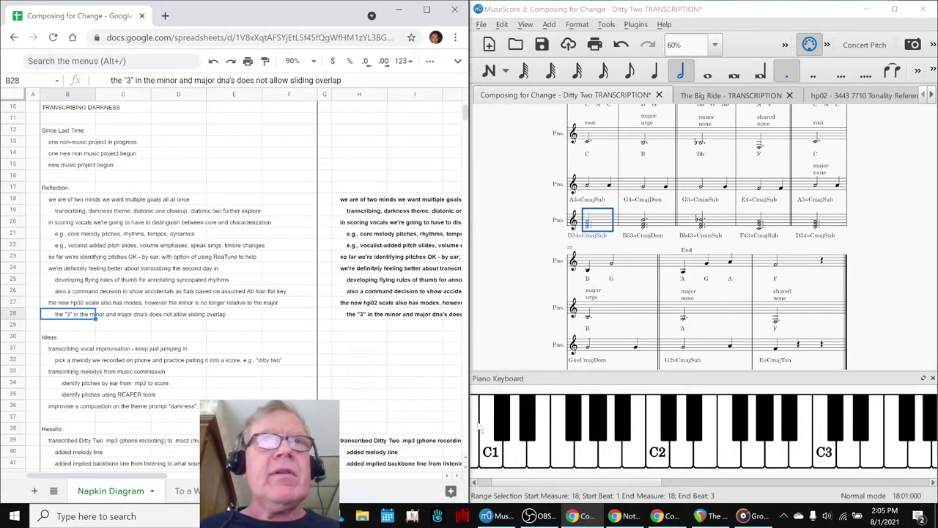
pyautogui.scroll(-7, 381, 314)
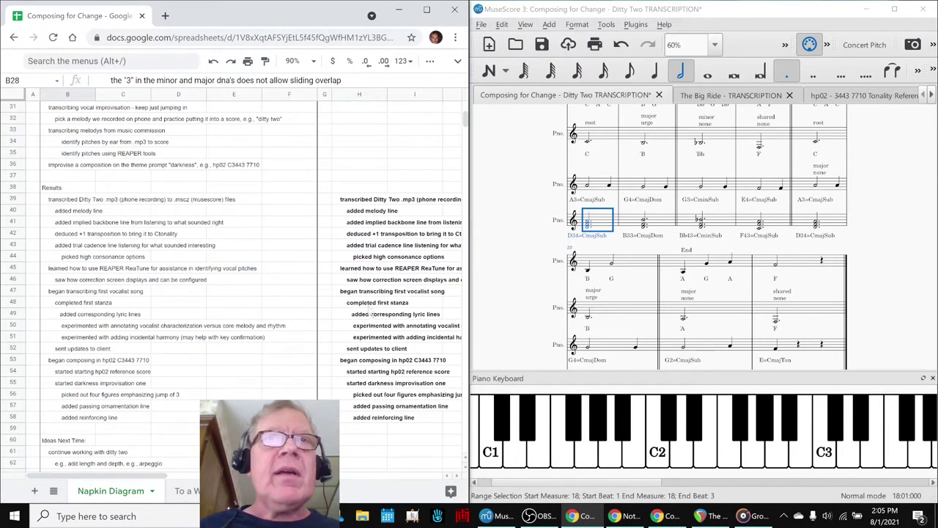
# Step: Select the picked high consonance options note, then pick measure 18 in the score
pyautogui.click(365, 256)
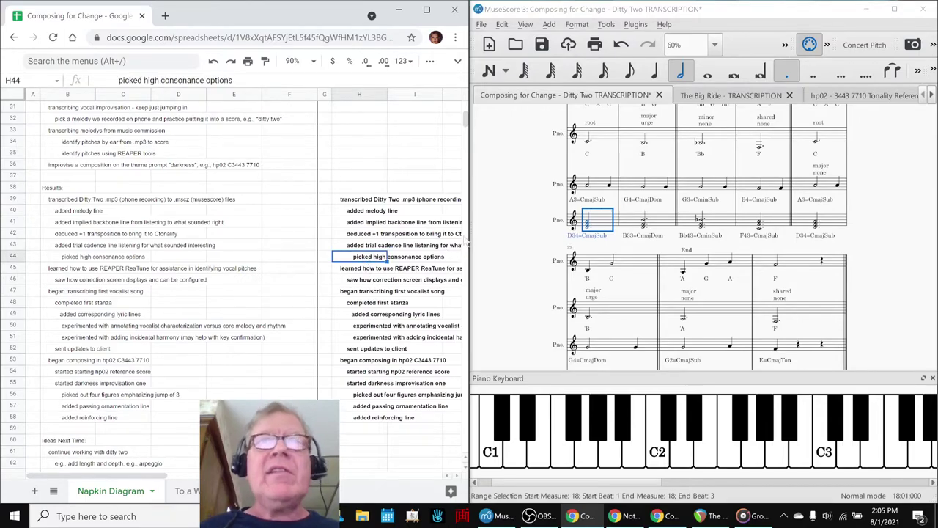
pyautogui.click(527, 225)
pyautogui.scroll(5, 612, 229)
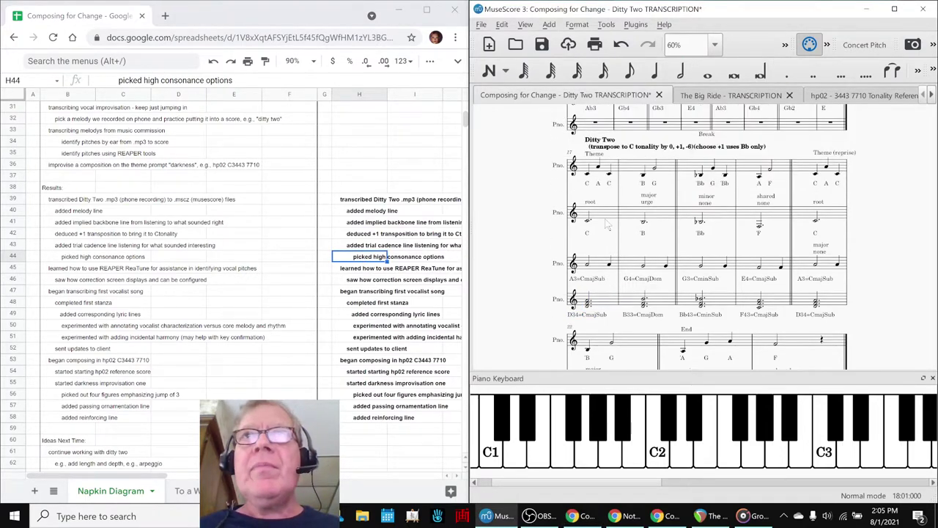
pyautogui.scroll(-4, 608, 227)
pyautogui.click(596, 251)
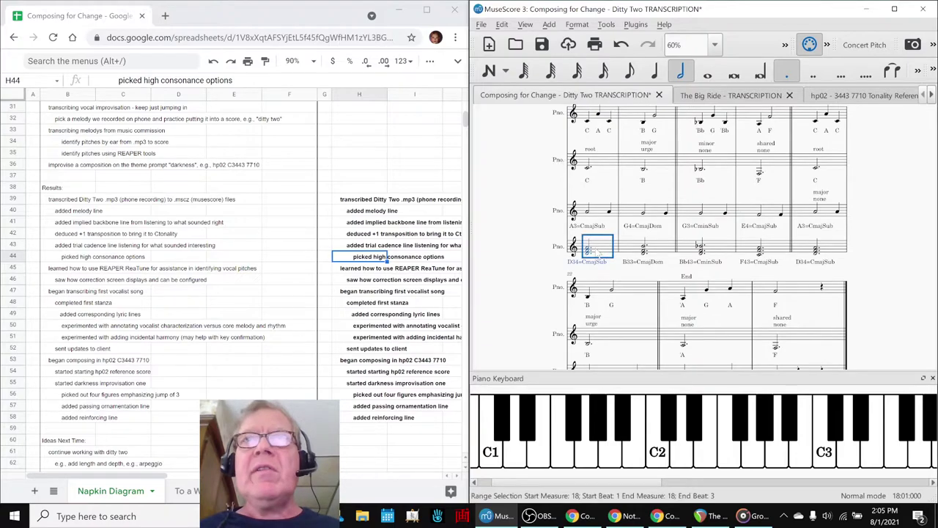
# Step: Play the Ditty Two score starting from the first chord of measure 18
pyautogui.press('space')
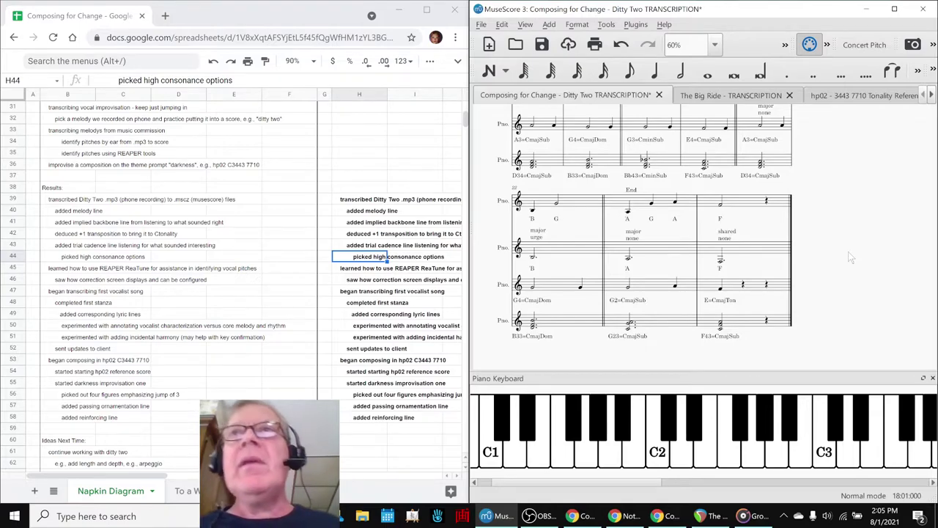
# Step: Play The Big Ride transcription from the top, then bring the song lyrics notes document forward
pyautogui.click(718, 96)
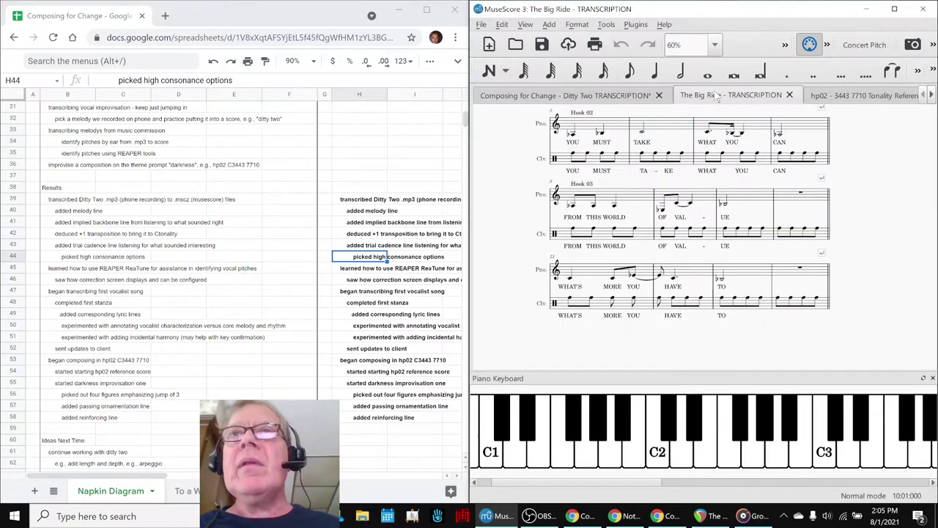
pyautogui.scroll(5, 601, 207)
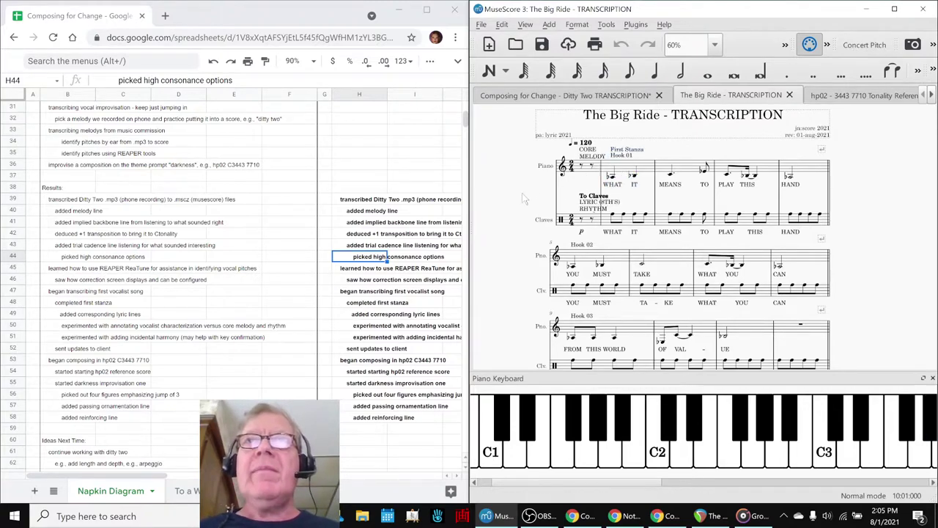
pyautogui.press('space')
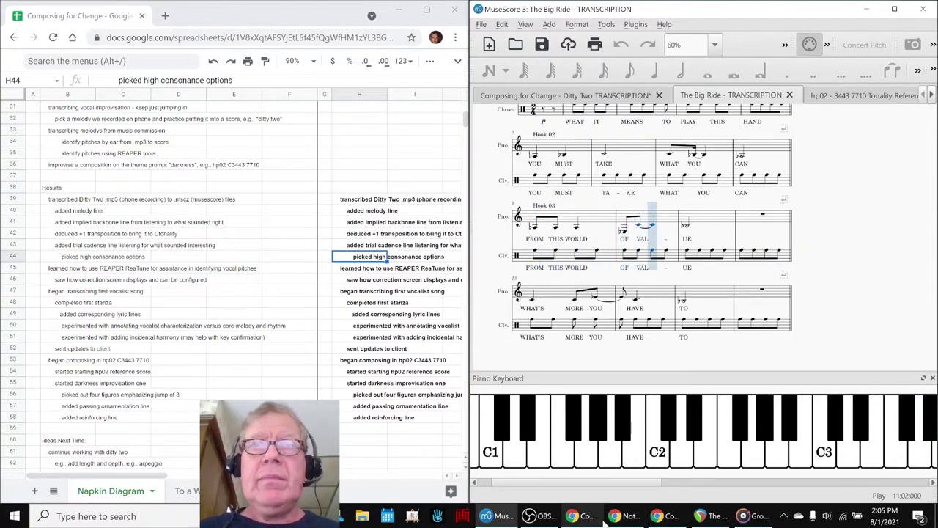
pyautogui.click(629, 516)
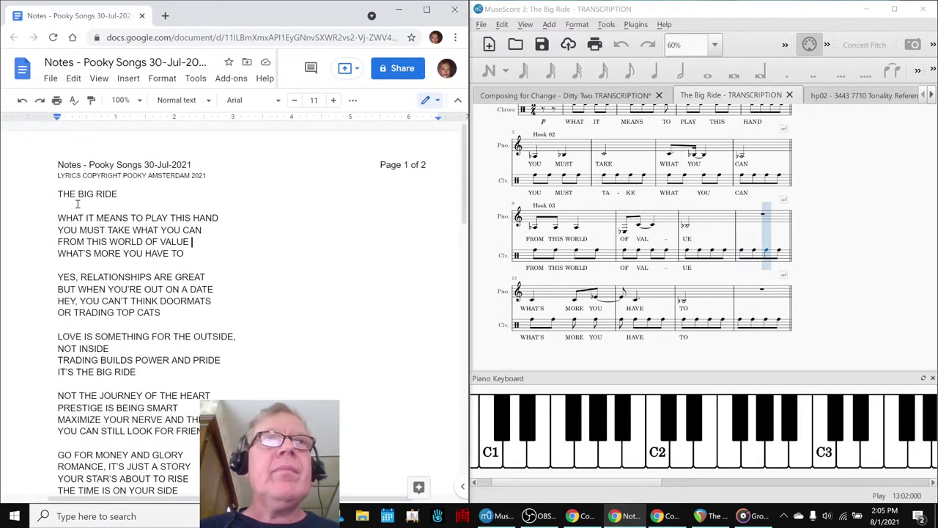
# Step: Delete COPYRIGHT from the lyric notes header, minimize the document, and switch to the hp02 score
pyautogui.doubleClick(92, 173)
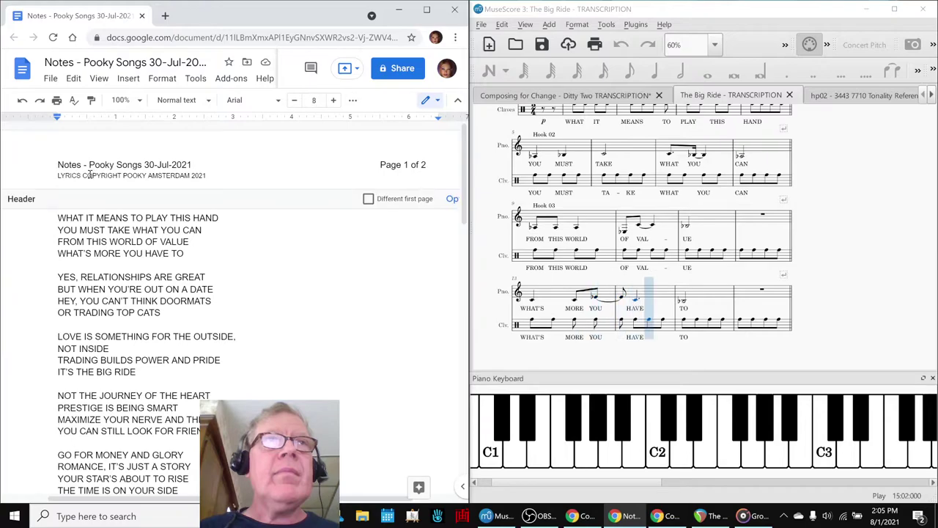
pyautogui.doubleClick(95, 175)
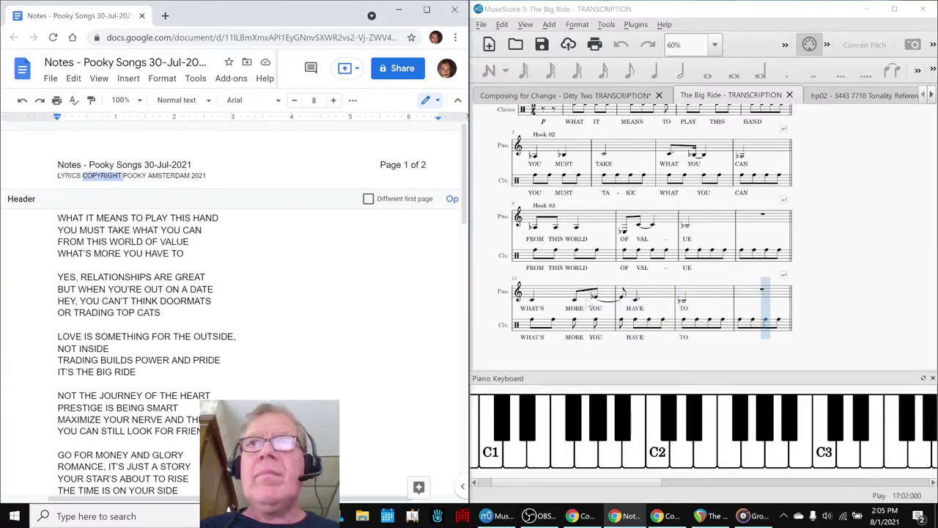
pyautogui.press('Delete')
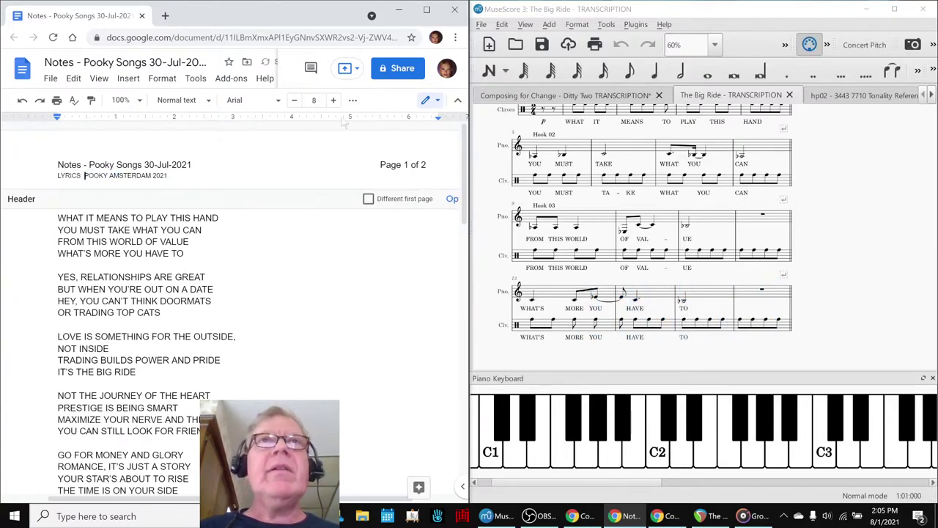
pyautogui.click(398, 10)
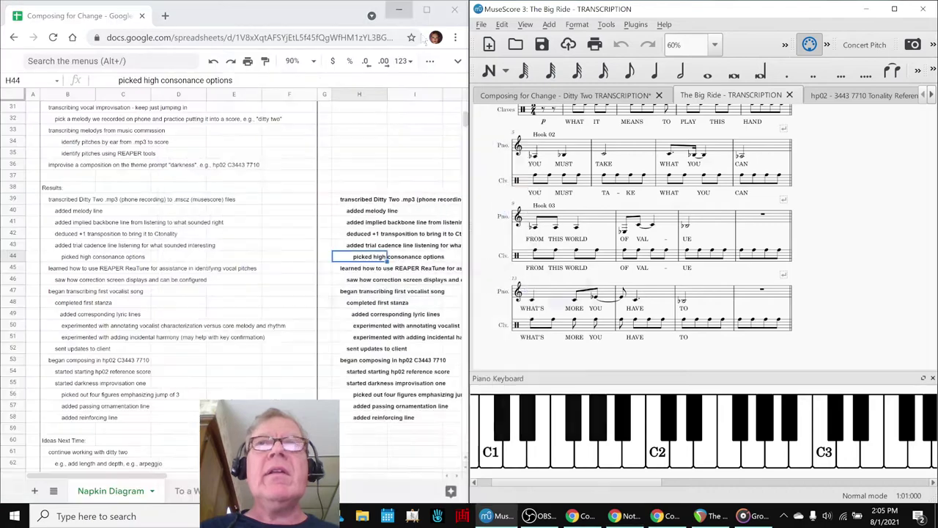
pyautogui.click(843, 98)
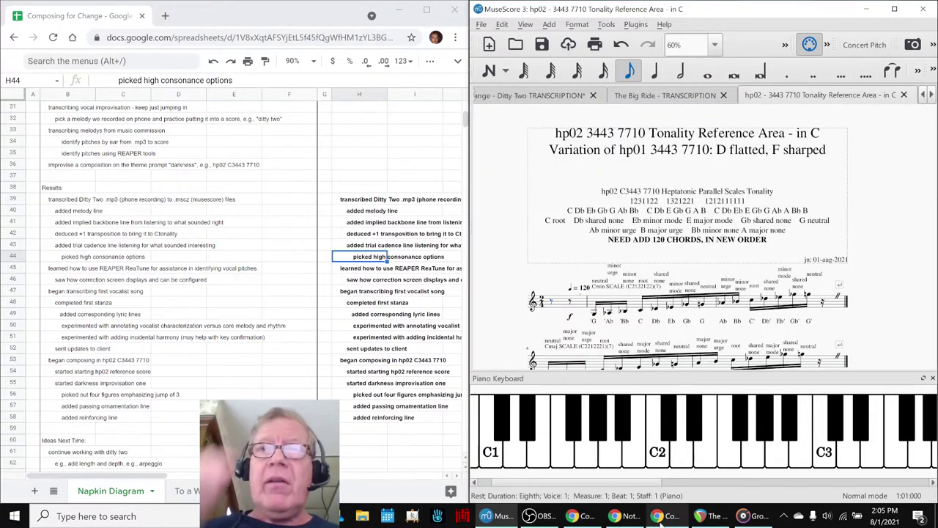
# Step: Bring up the To a Wild Rose Scale sheet and read the C4 goal note and Traditional CminCmaj row
pyautogui.moveTo(672, 522)
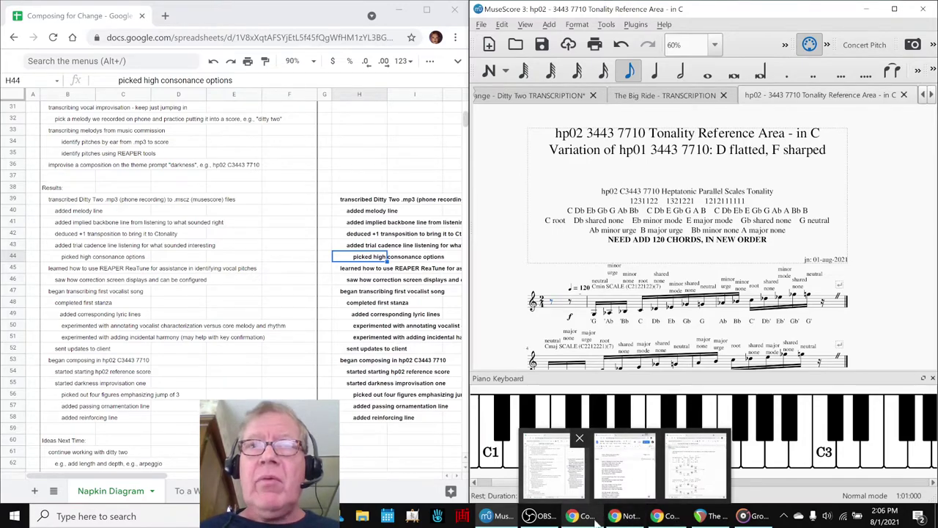
pyautogui.click(696, 466)
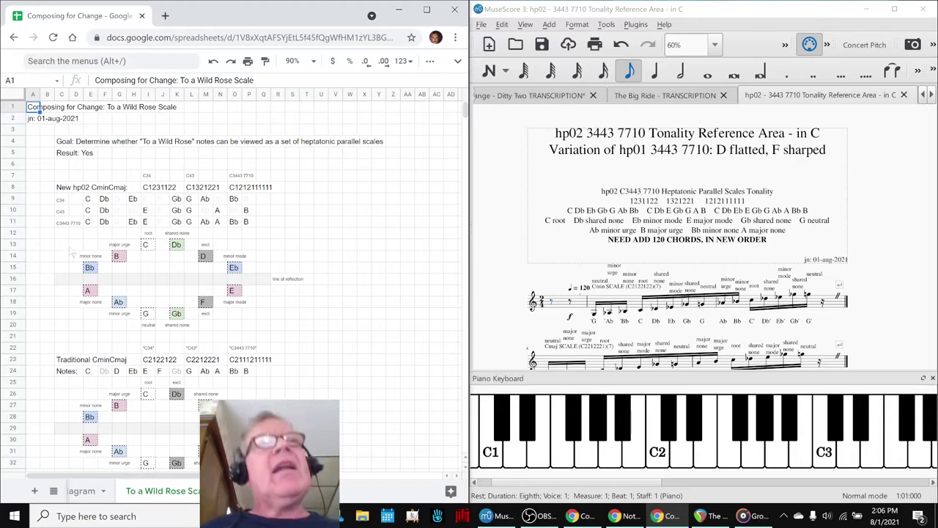
pyautogui.click(71, 143)
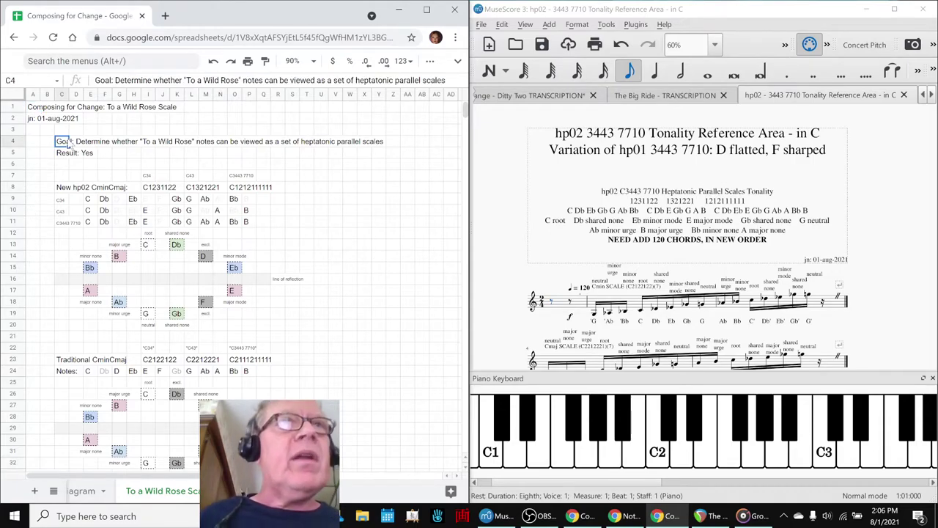
pyautogui.scroll(-5, 94, 213)
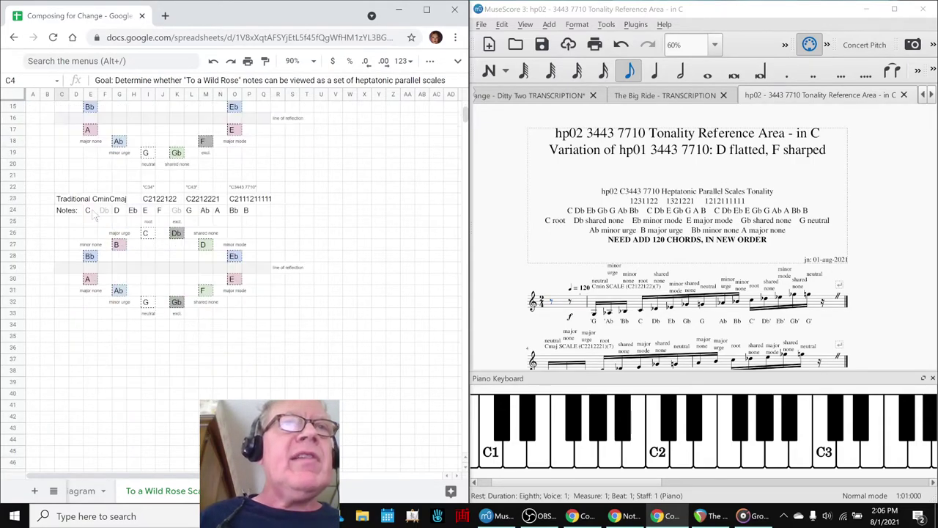
pyautogui.click(76, 203)
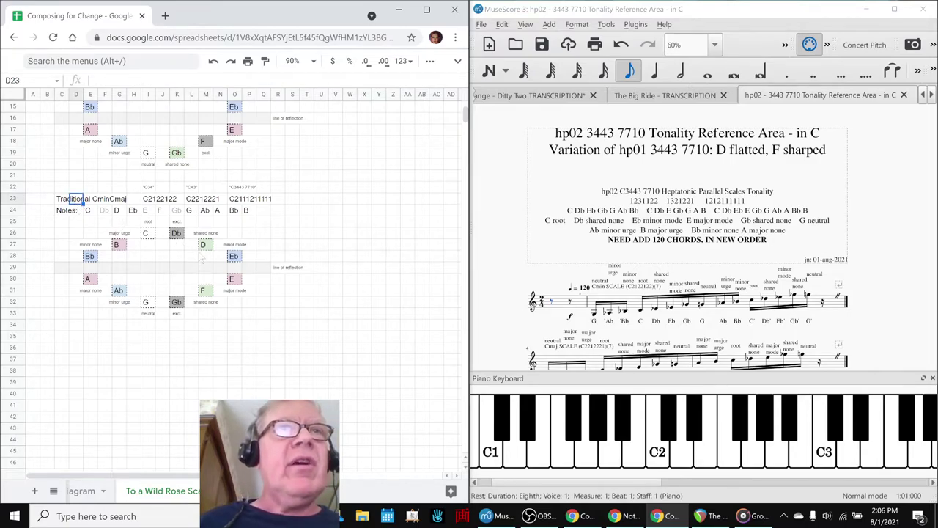
# Step: Check note cells K26, K32, M14 and M18, then return to MuseScore and maximize it
pyautogui.click(176, 233)
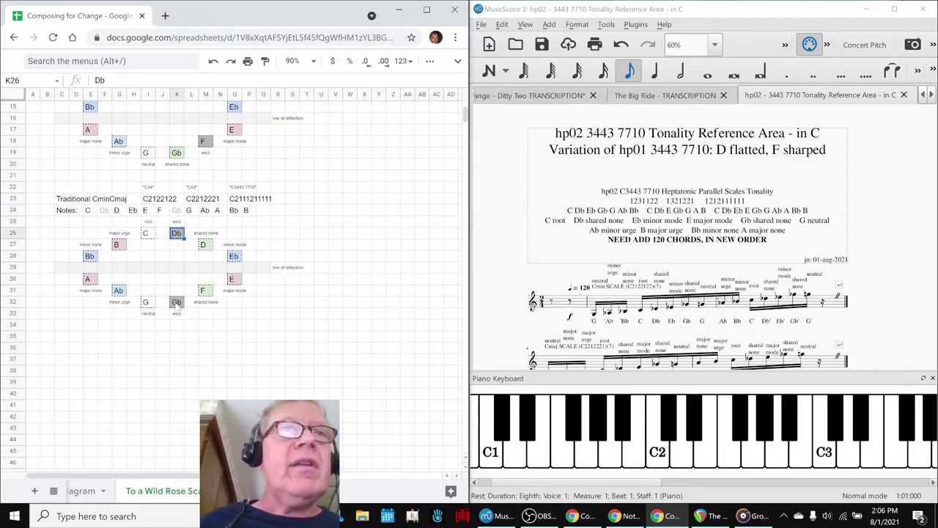
pyautogui.click(176, 301)
pyautogui.scroll(5, 177, 297)
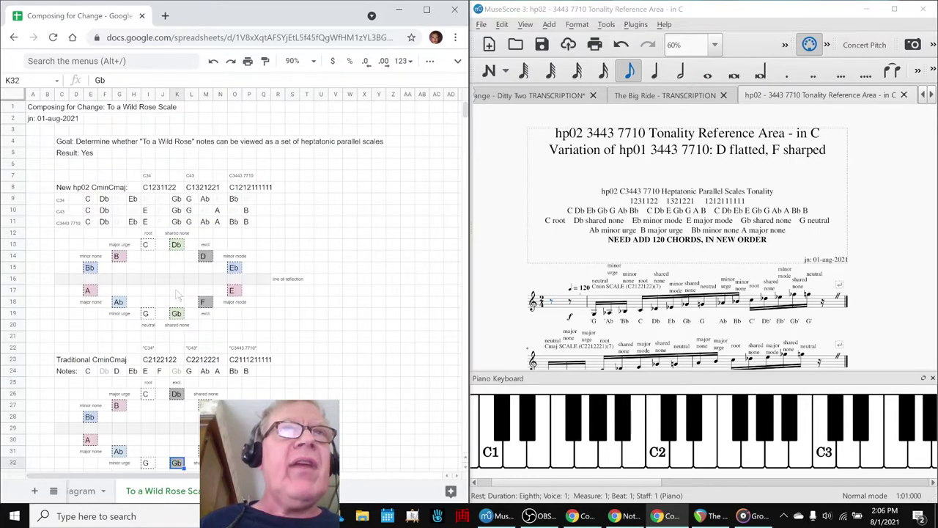
pyautogui.click(206, 256)
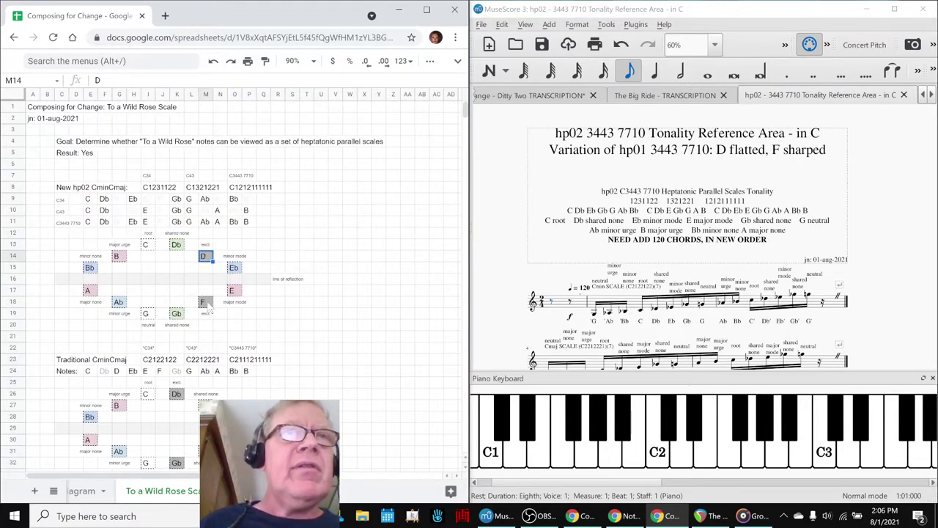
pyautogui.click(206, 302)
pyautogui.click(565, 288)
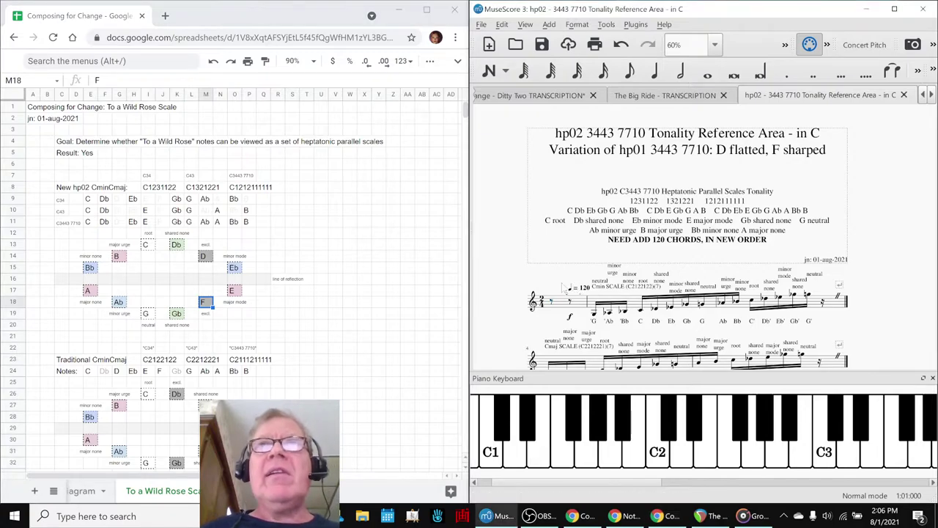
pyautogui.click(895, 8)
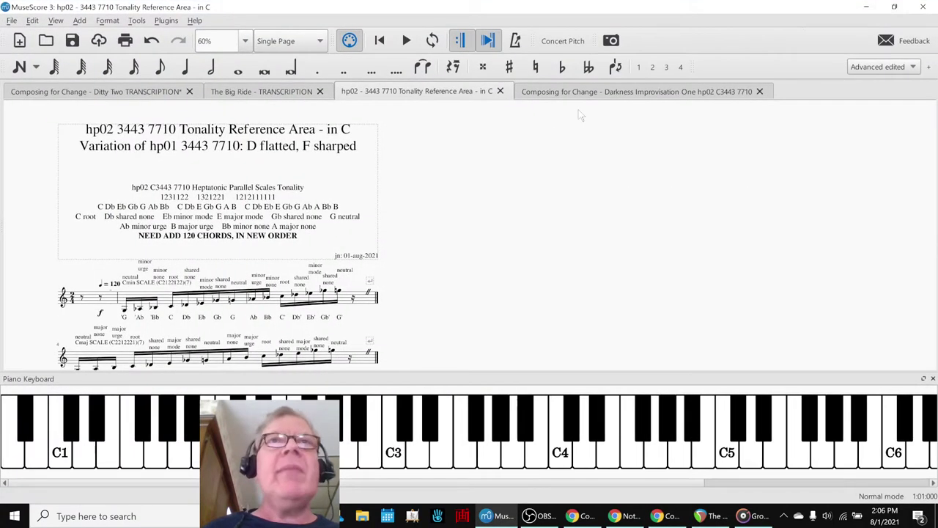
# Step: Split the score view with hp02 in the left pane and Darkness Improvisation One on the right
pyautogui.moveTo(3, 178); pyautogui.dragTo(3, 252)
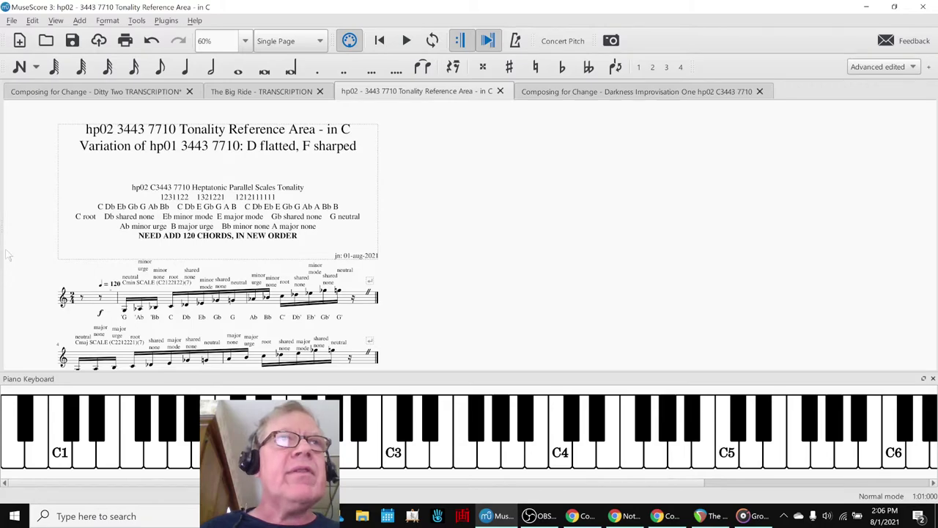
pyautogui.moveTo(3, 250); pyautogui.dragTo(489, 219)
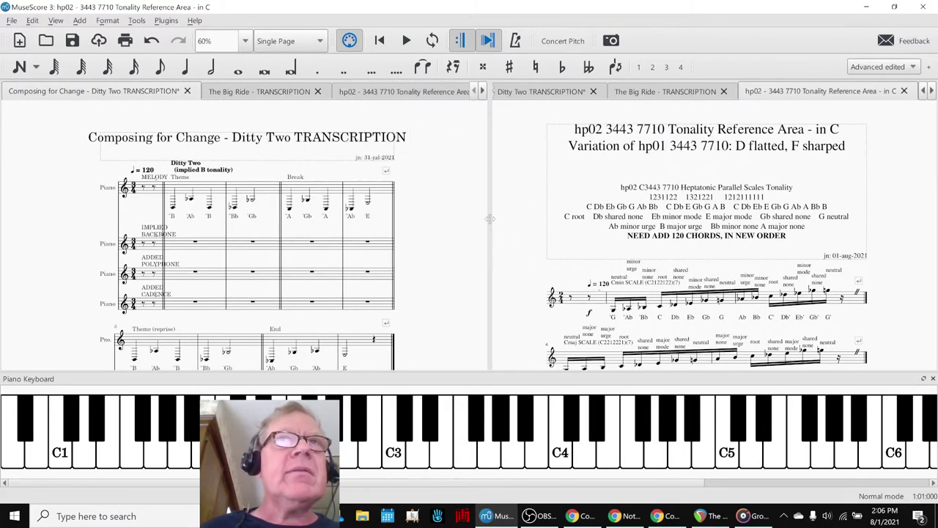
pyautogui.click(372, 98)
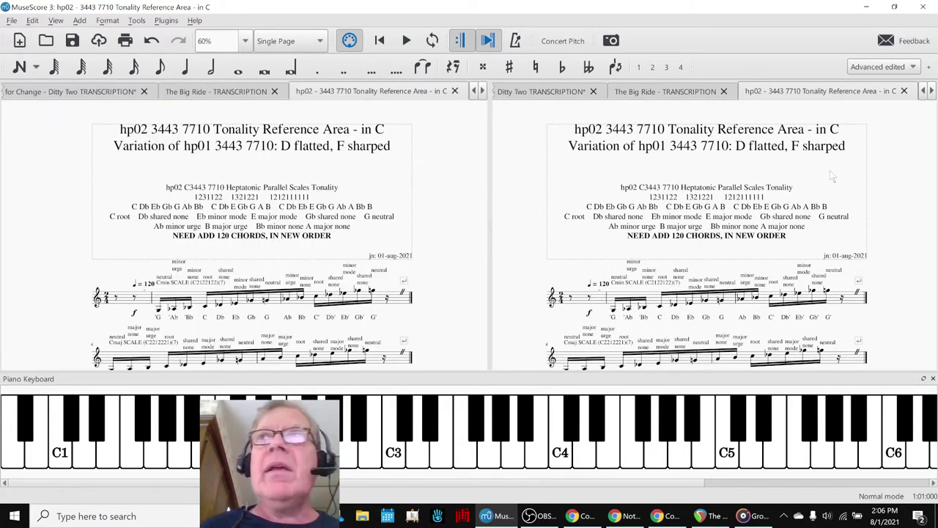
pyautogui.click(932, 91)
pyautogui.click(862, 94)
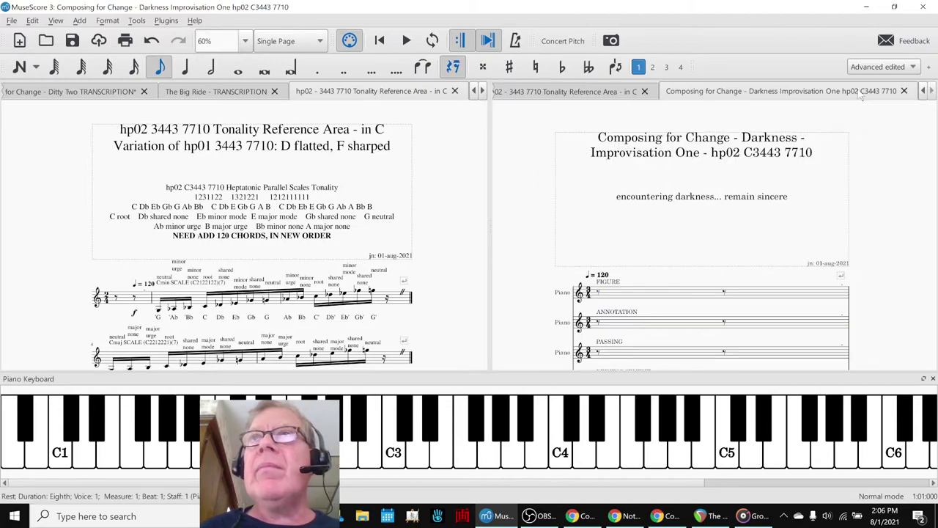
# Step: Make the left hp02 pane active and open the Load Score dialog from the File menu
pyautogui.click(40, 276)
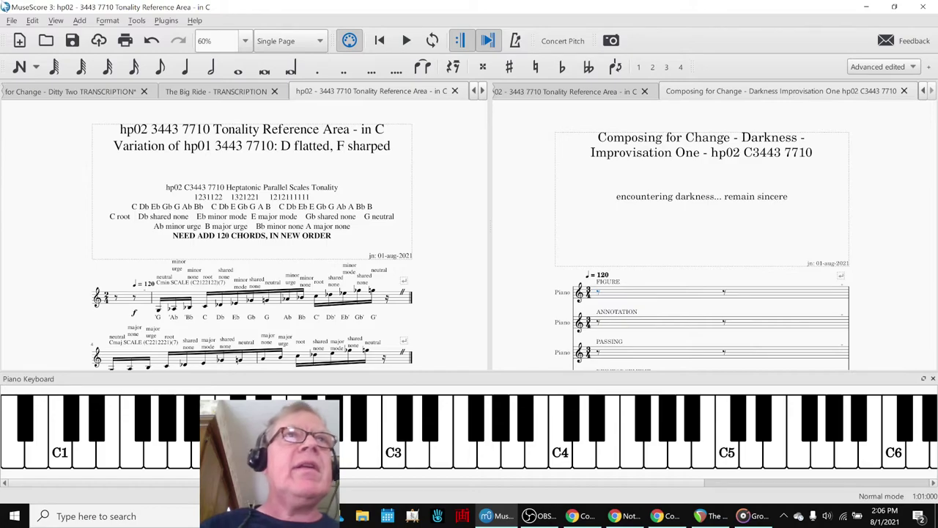
pyautogui.click(11, 21)
pyautogui.click(53, 50)
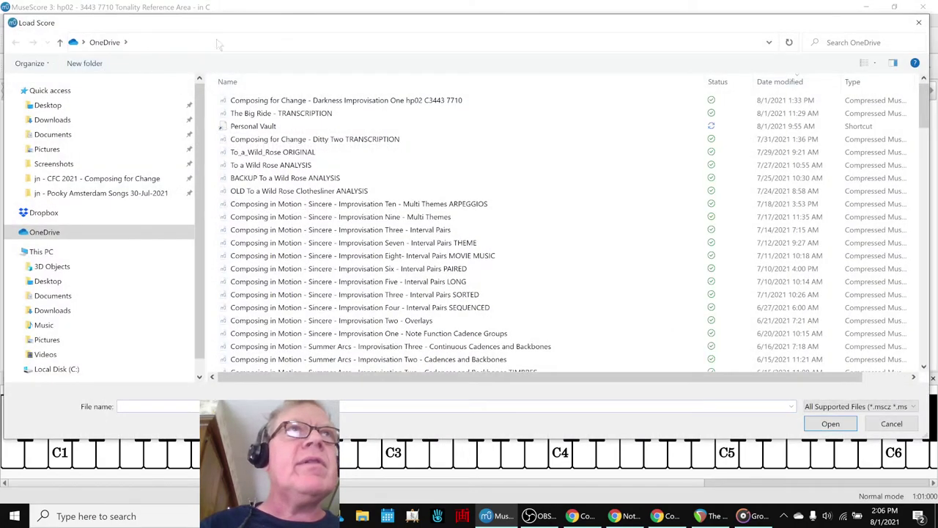
# Step: Cancel Load Score and open 'hp01 - 3443 7710 Diatonic Tonality Reference Area - in C.mscz' from Open Recent
pyautogui.click(918, 22)
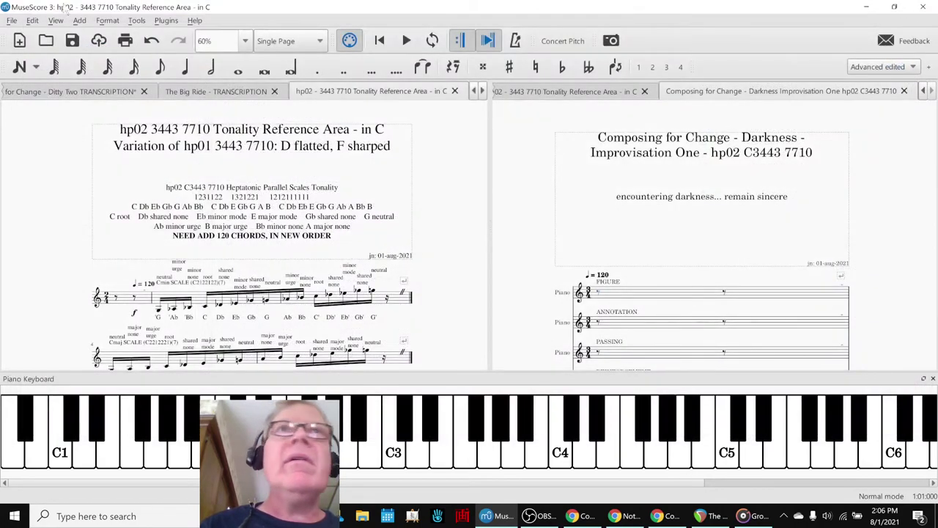
pyautogui.click(12, 21)
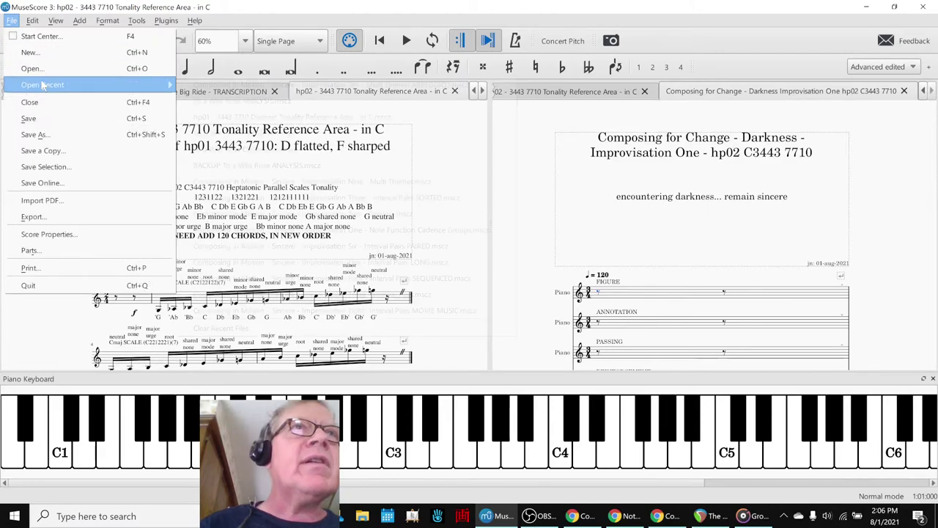
pyautogui.moveTo(69, 85)
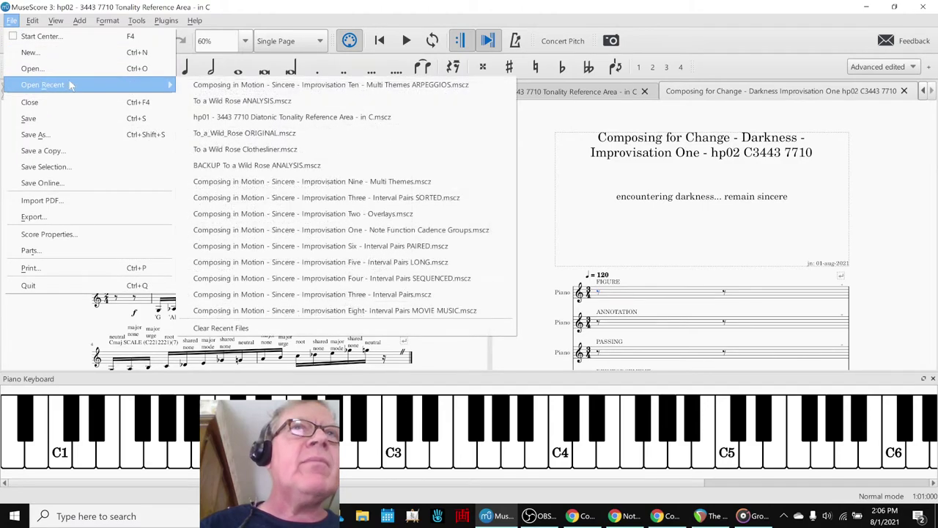
pyautogui.click(242, 122)
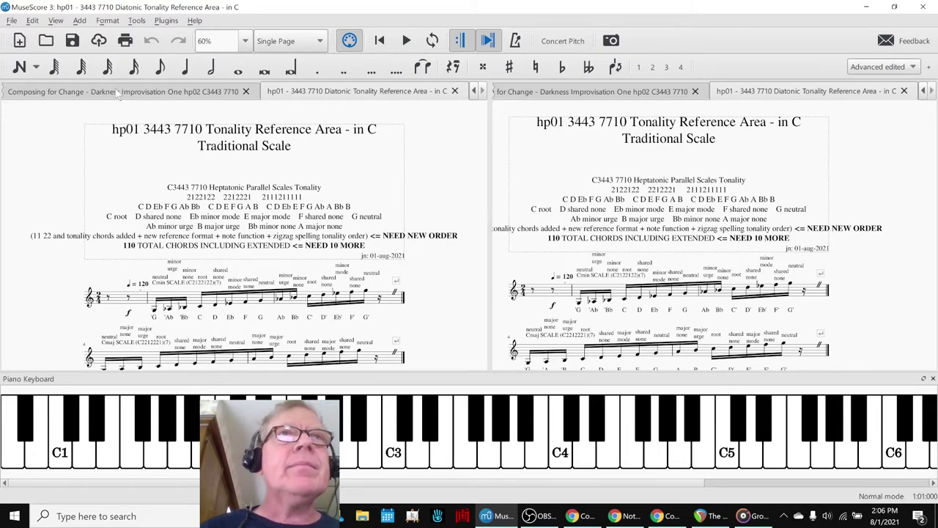
# Step: Move the hp01 tab to the front of both the right and left panes' tab bars
pyautogui.moveTo(765, 91); pyautogui.dragTo(548, 113)
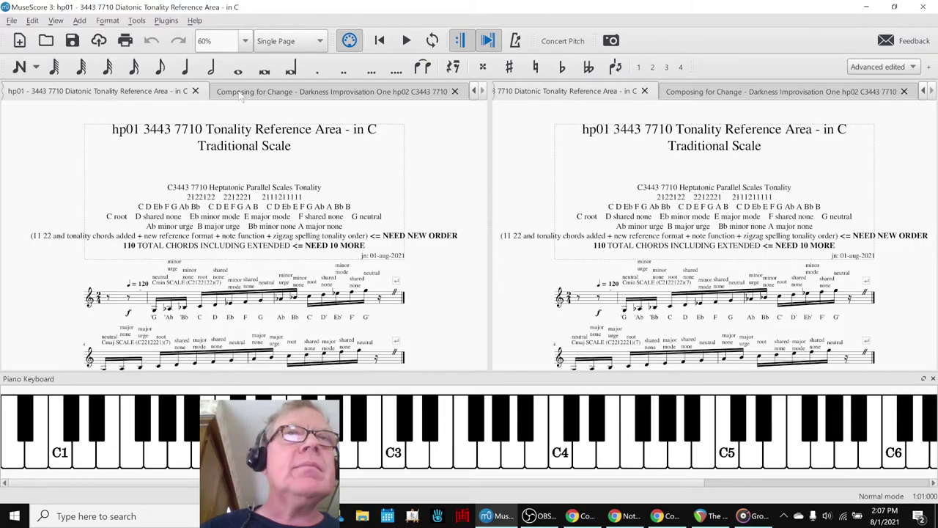
pyautogui.click(474, 91)
pyautogui.click(474, 90)
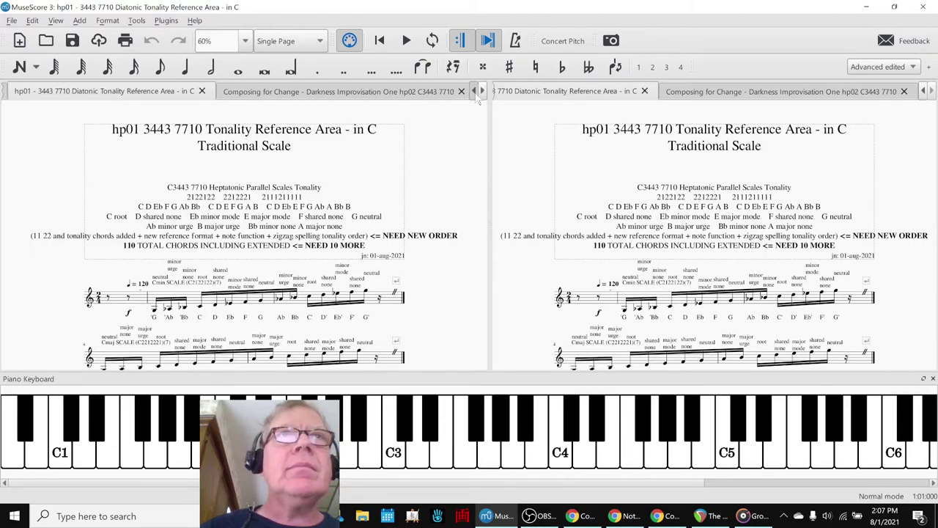
pyautogui.moveTo(322, 91); pyautogui.dragTo(155, 103)
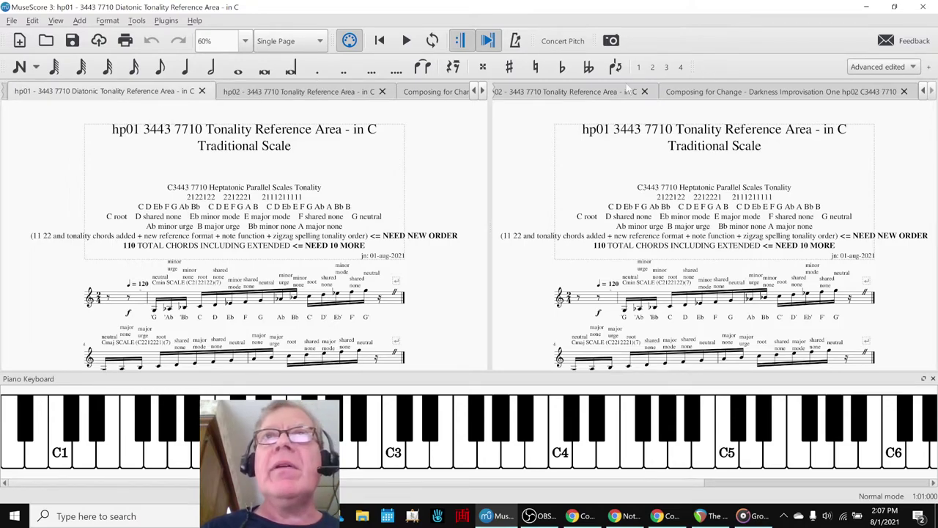
# Step: Show hp02 in the right pane and select the B3 note in hp01's second staff
pyautogui.click(579, 90)
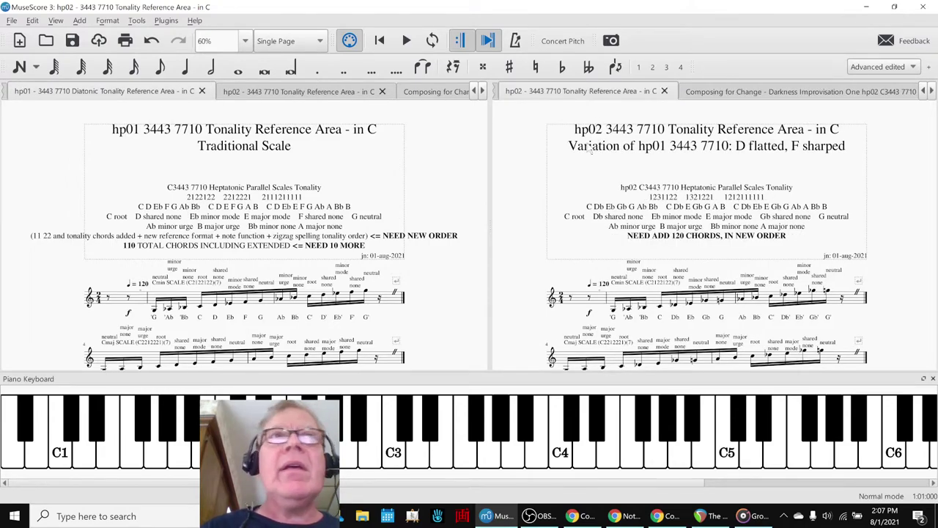
pyautogui.click(635, 155)
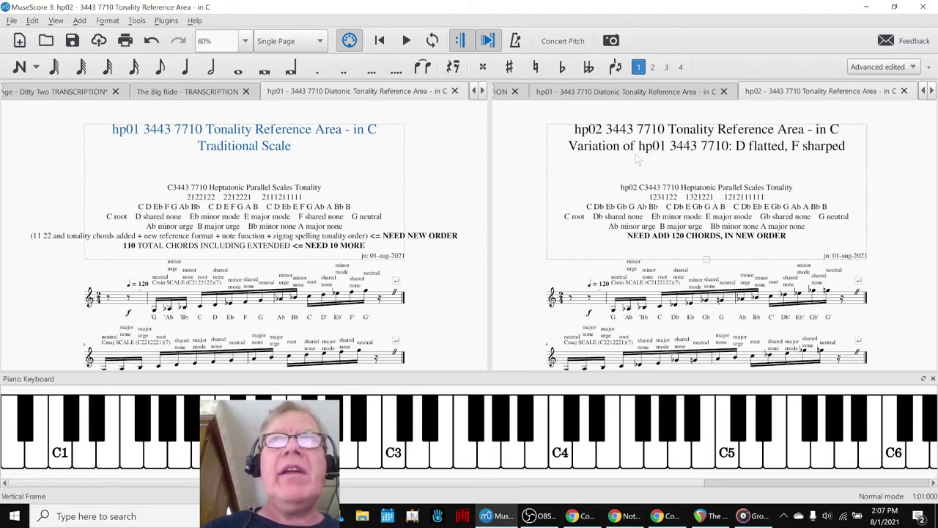
pyautogui.scroll(-1, 345, 159)
pyautogui.scroll(-2, 319, 161)
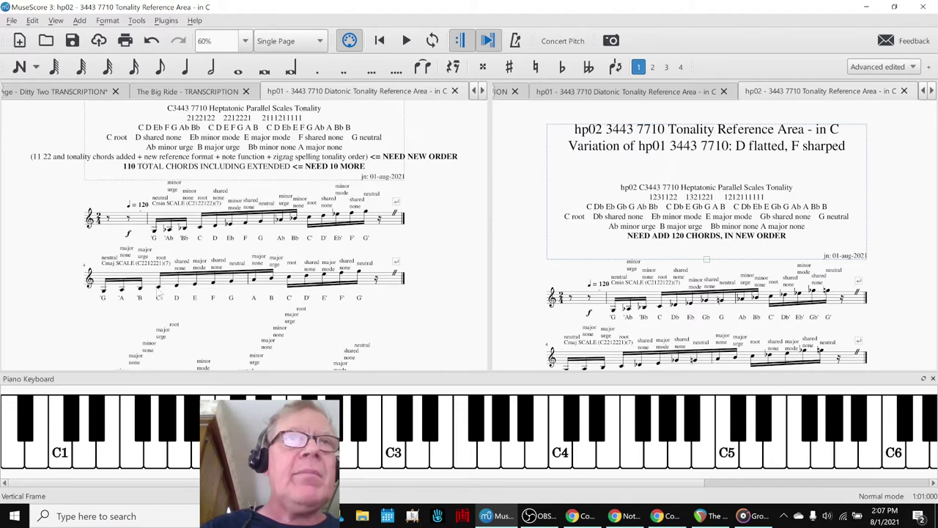
pyautogui.click(158, 290)
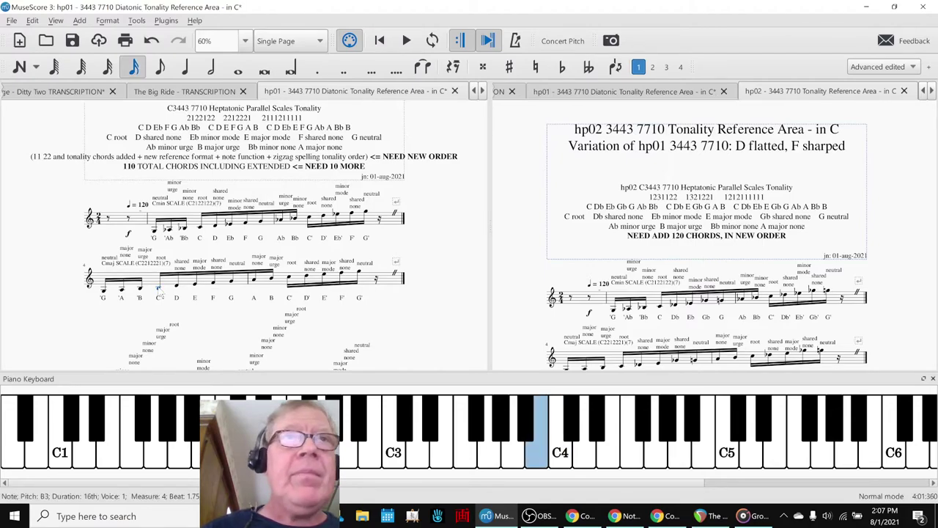
pyautogui.hotkey('ctrl', 'z')
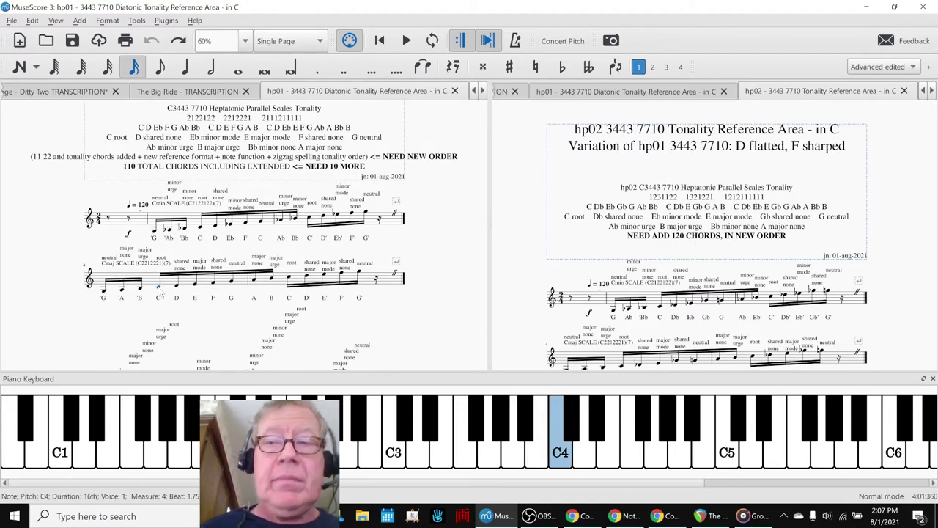
pyautogui.press('Right')
pyautogui.press('Right')
pyautogui.press('Right')
pyautogui.press('Right')
pyautogui.press('Right')
pyautogui.press('Right')
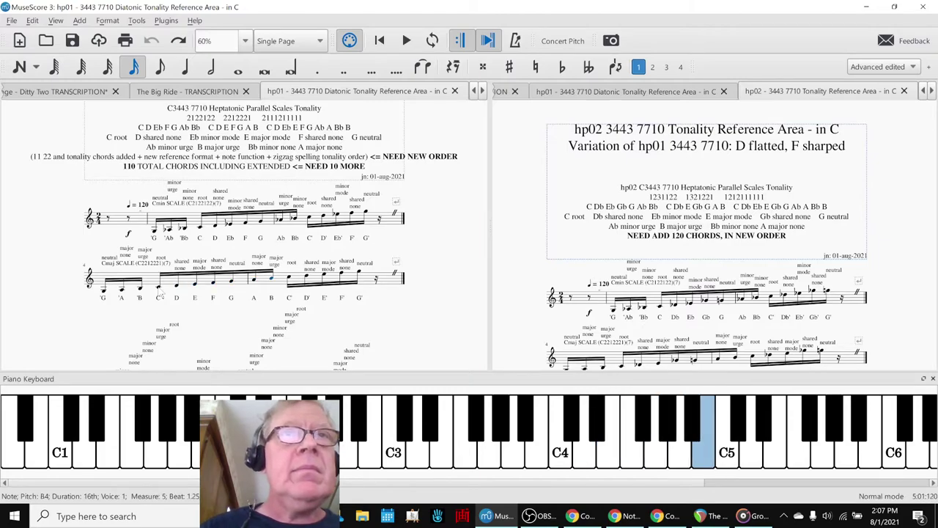
pyautogui.press('Left')
pyautogui.press('Left')
pyautogui.press('Left')
pyautogui.press('Left')
pyautogui.press('Left')
pyautogui.press('Left')
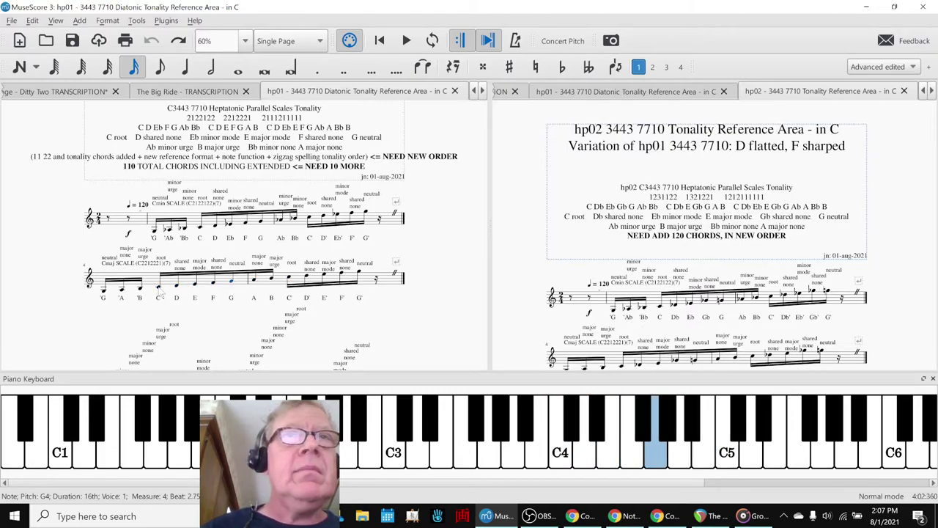
pyautogui.press('Right')
pyautogui.press('Right')
pyautogui.press('Right')
pyautogui.hotkey('ctrl', 'Left')
pyautogui.hotkey('ctrl', 'Left')
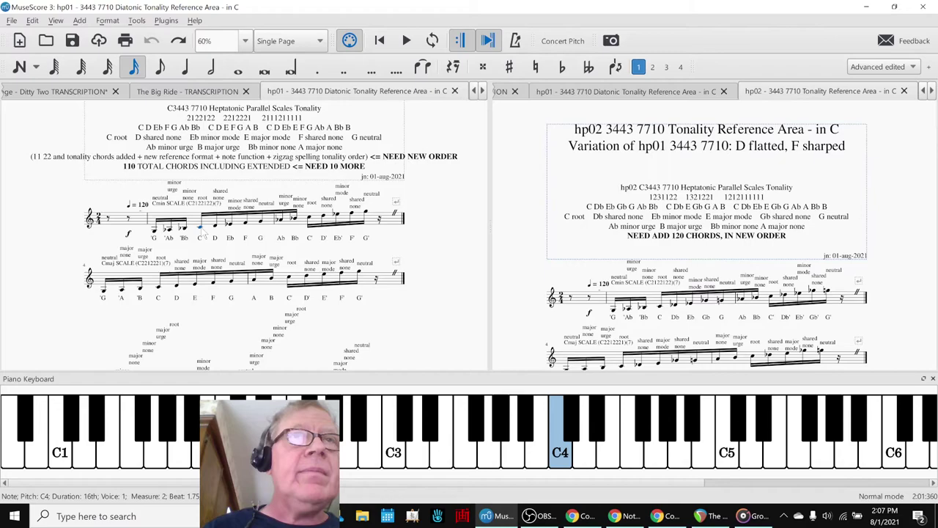
pyautogui.press('Right')
pyautogui.press('Right')
pyautogui.press('Right')
pyautogui.press('Right')
pyautogui.press('Right')
pyautogui.press('Right')
pyautogui.press('Right')
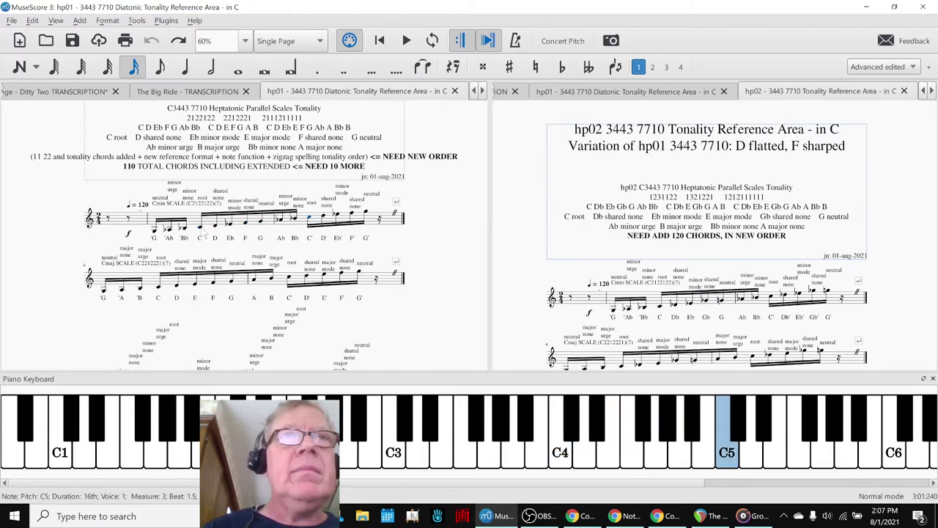
pyautogui.hotkey('ctrl', 'Left')
pyautogui.press('Right')
pyautogui.press('Right')
pyautogui.press('Right')
pyautogui.press('Right')
pyautogui.press('Right')
pyautogui.press('Right')
pyautogui.press('Right')
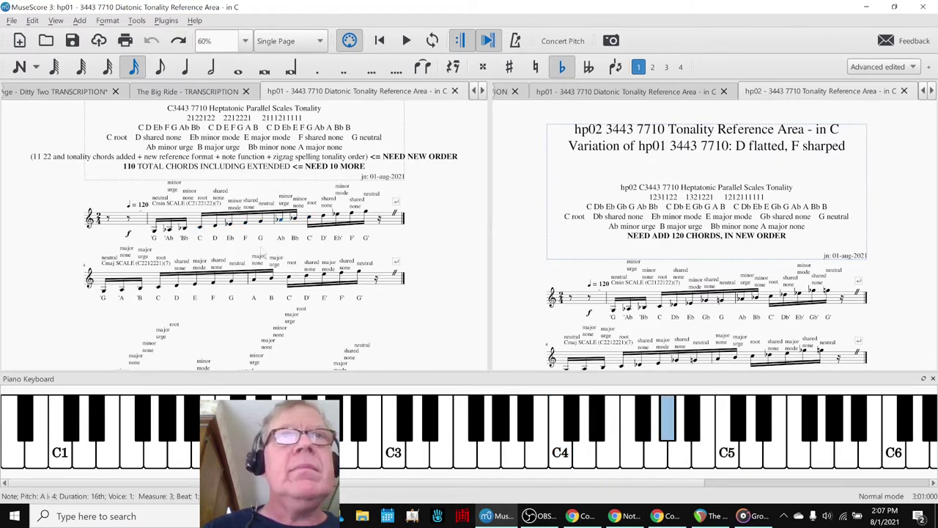
pyautogui.scroll(-3, 642, 262)
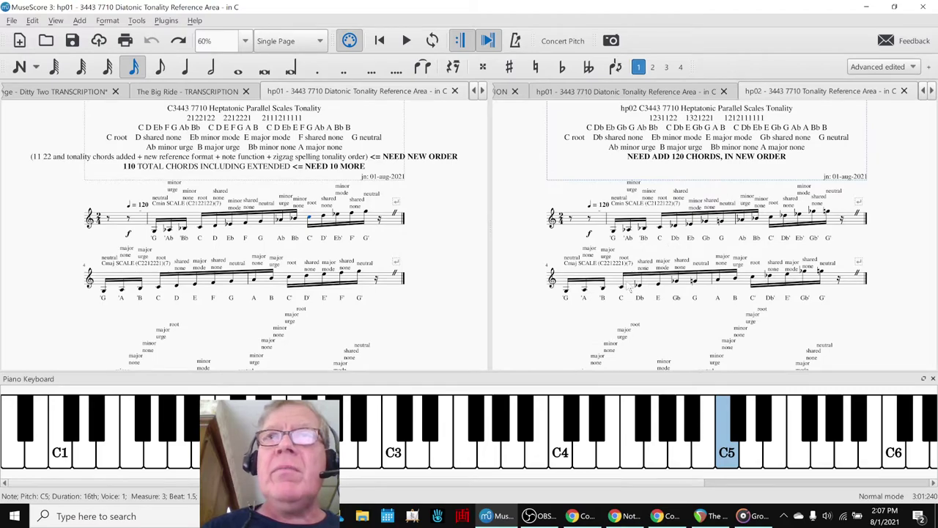
pyautogui.click(622, 290)
pyautogui.press('Right')
pyautogui.press('Right')
pyautogui.press('Right')
pyautogui.press('Right')
pyautogui.press('Right')
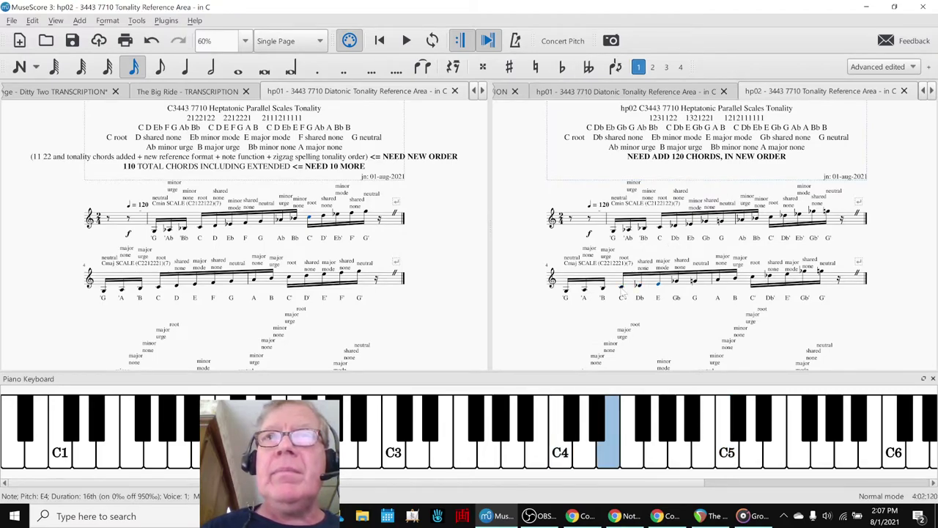
pyautogui.press('Right')
pyautogui.press('Right')
pyautogui.click(622, 294)
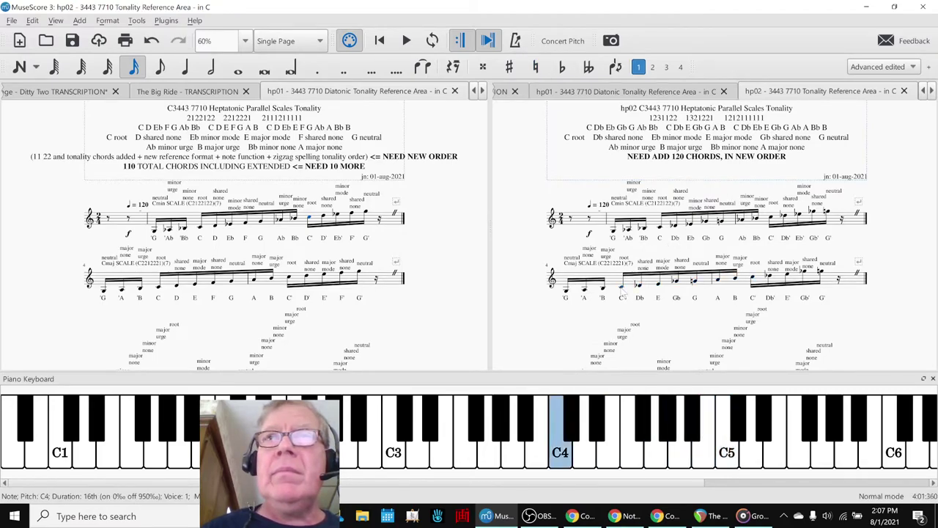
pyautogui.press('Right')
pyautogui.press('Right')
pyautogui.press('Right')
pyautogui.press('Right')
pyautogui.press('Right')
pyautogui.press('Right')
pyautogui.press('Right')
pyautogui.click(661, 229)
pyautogui.press('Right')
pyautogui.press('Right')
pyautogui.press('Right')
pyautogui.press('Right')
pyautogui.press('Right')
pyautogui.press('Right')
pyautogui.press('Right')
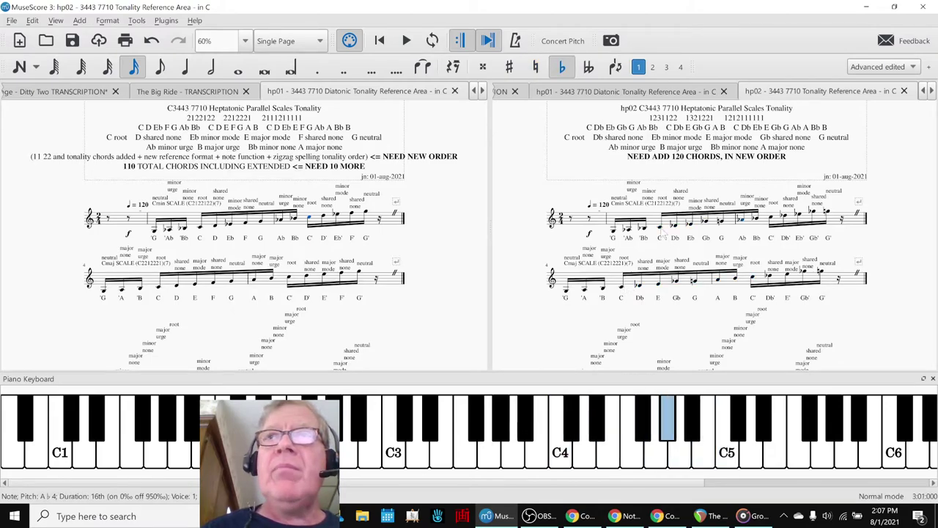
pyautogui.click(662, 231)
pyautogui.press('Right')
pyautogui.press('Right')
pyautogui.press('Right')
pyautogui.press('Right')
pyautogui.press('Right')
pyautogui.press('Right')
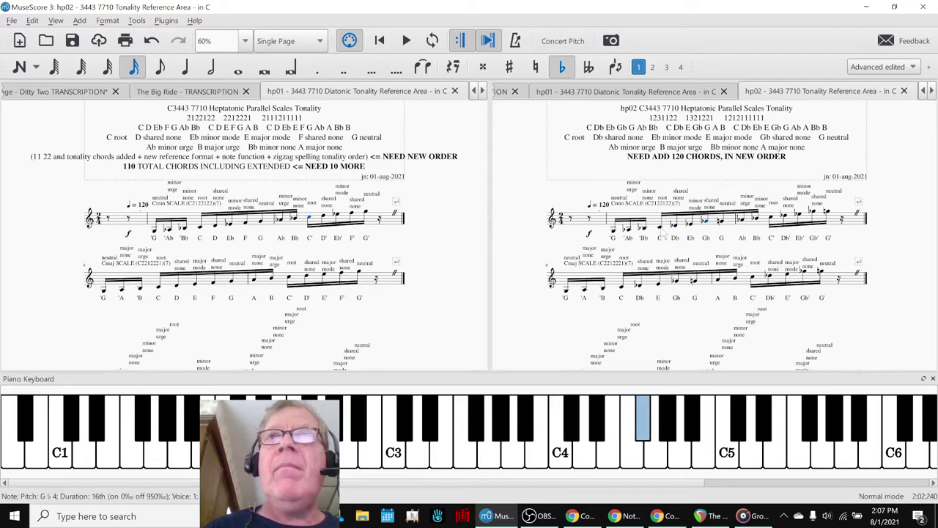
pyautogui.press('Right')
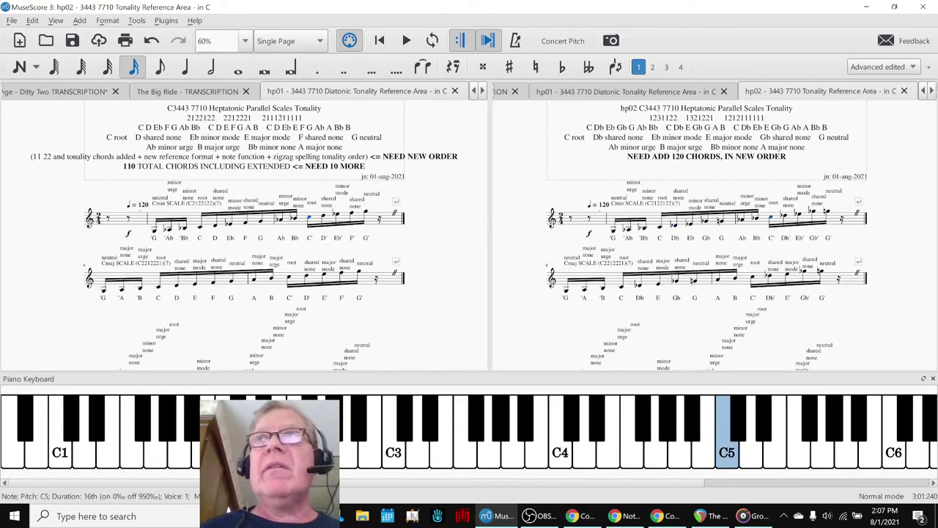
pyautogui.click(931, 90)
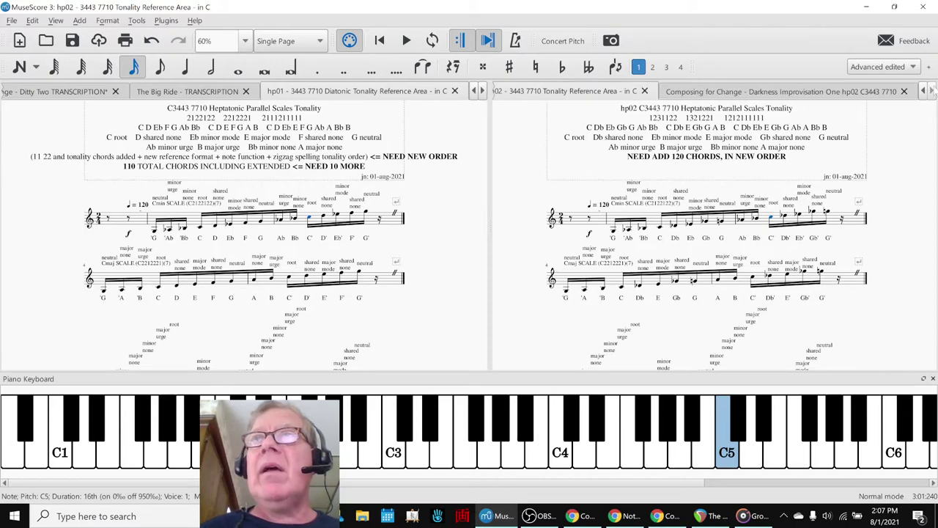
pyautogui.click(889, 96)
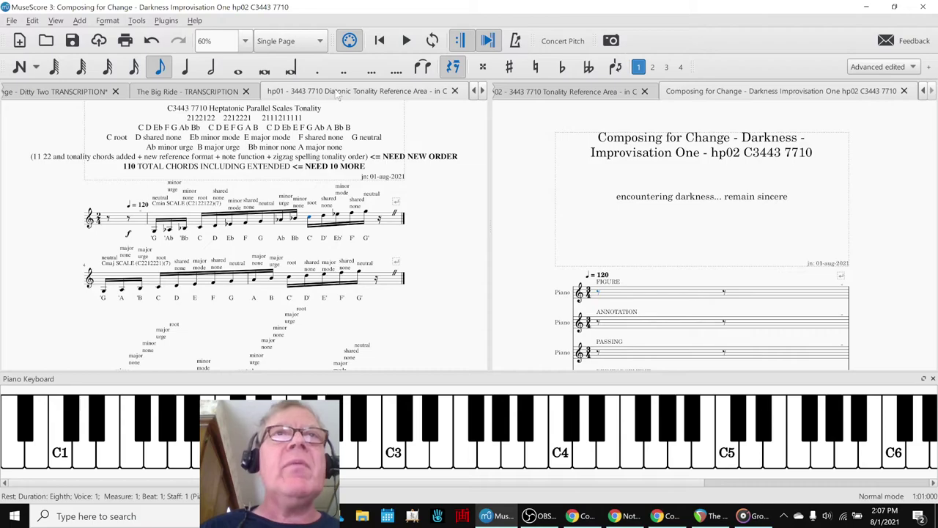
# Step: Show the hp02 reference score in the left pane and inspect its heading text block
pyautogui.click(482, 90)
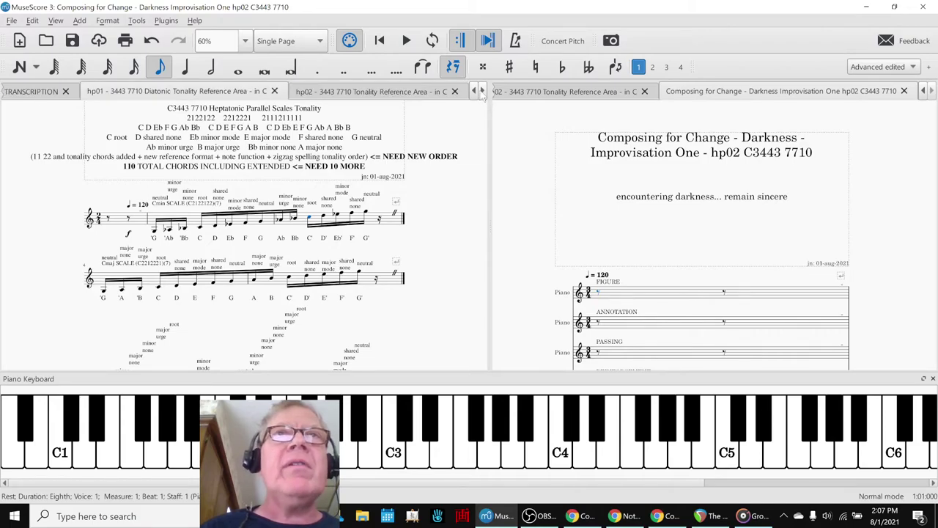
pyautogui.click(402, 92)
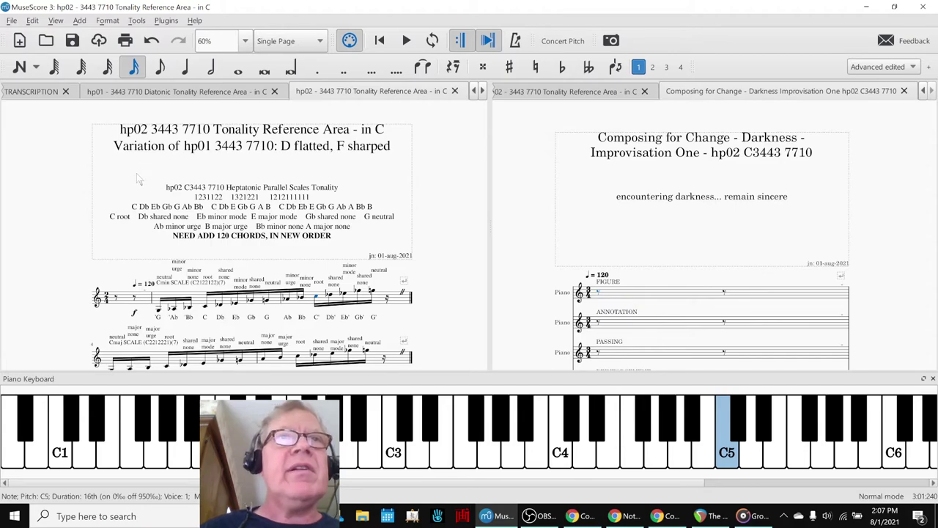
pyautogui.scroll(-6, 134, 181)
pyautogui.scroll(-6, 134, 186)
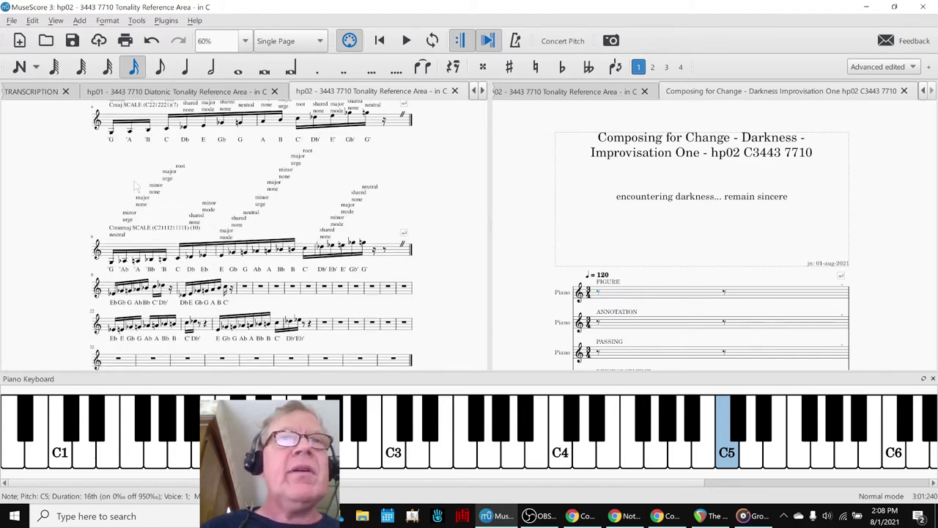
pyautogui.scroll(10, 276, 168)
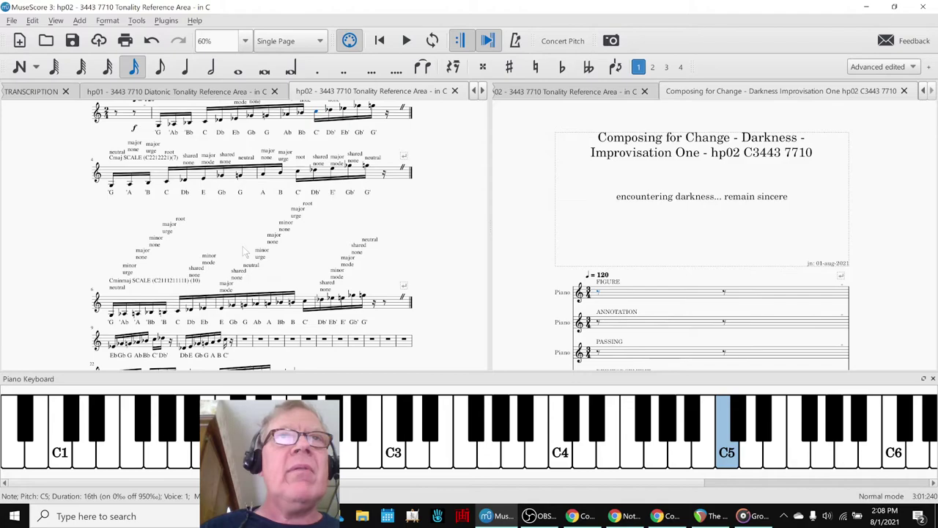
pyautogui.doubleClick(211, 210)
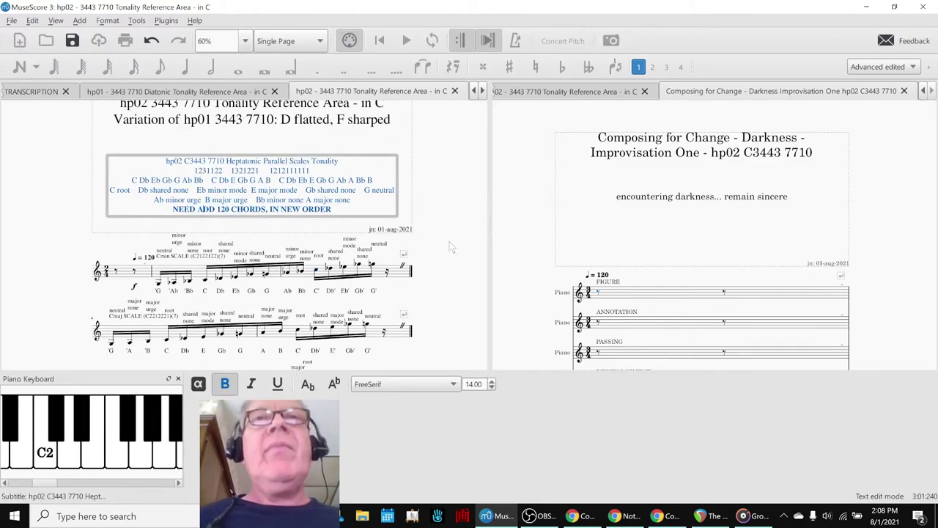
pyautogui.click(449, 242)
pyautogui.scroll(-2, 451, 244)
pyautogui.scroll(1, 452, 248)
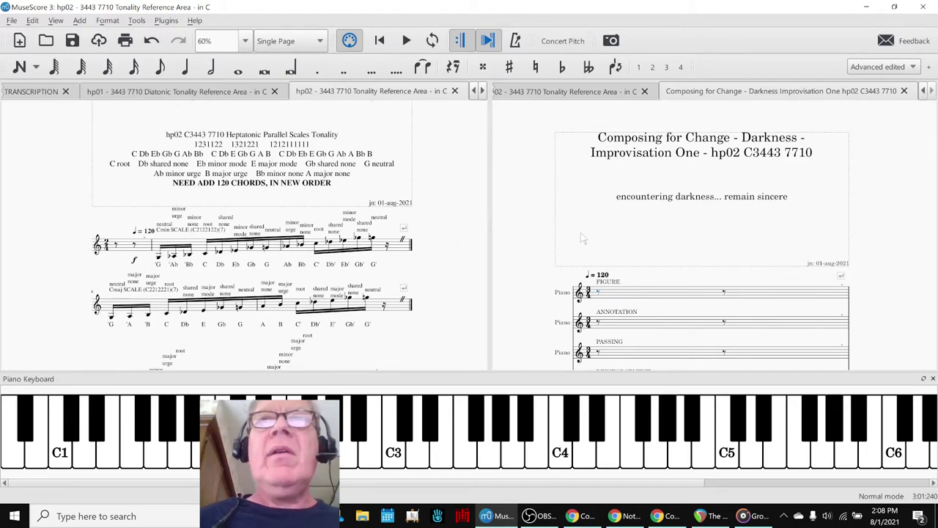
pyautogui.scroll(-9, 615, 233)
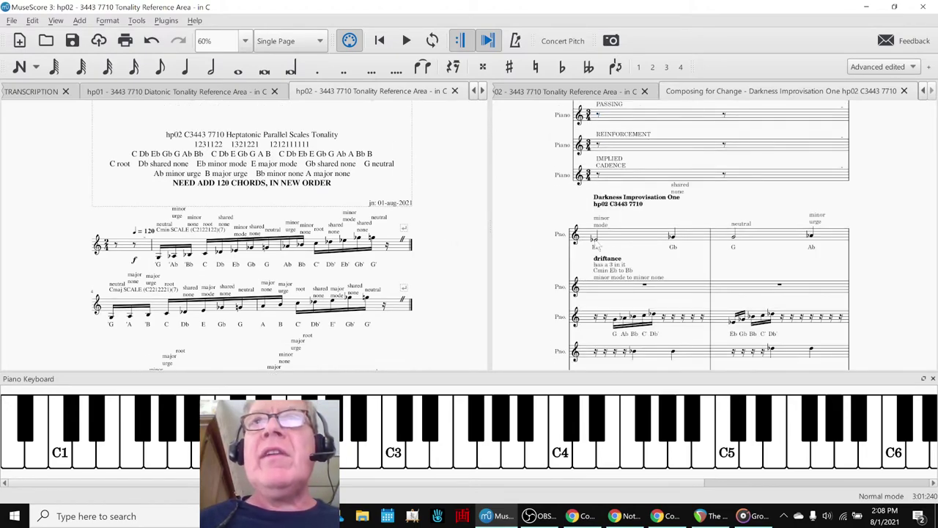
# Step: Step through the Darkness Improvisation One melody notes from the first Eb to the third staff
pyautogui.click(596, 240)
pyautogui.press('Right')
pyautogui.press('Right')
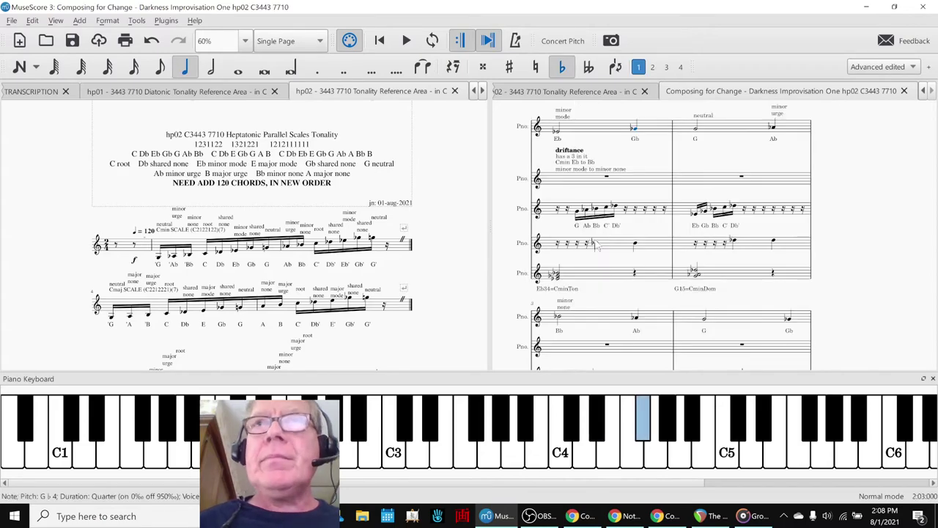
pyautogui.press('Right')
pyautogui.press('Right')
pyautogui.press('Right')
pyautogui.press('Right')
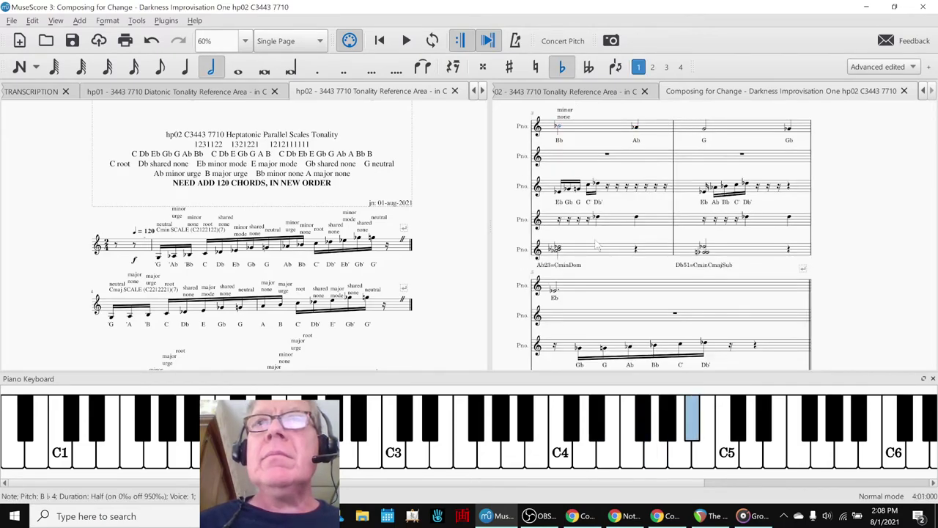
pyautogui.press('Right')
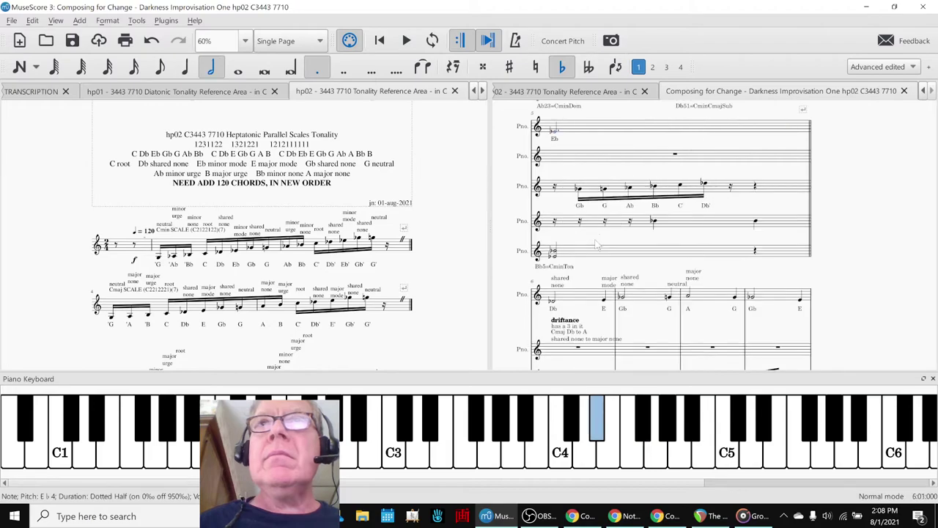
pyautogui.scroll(-8, 616, 314)
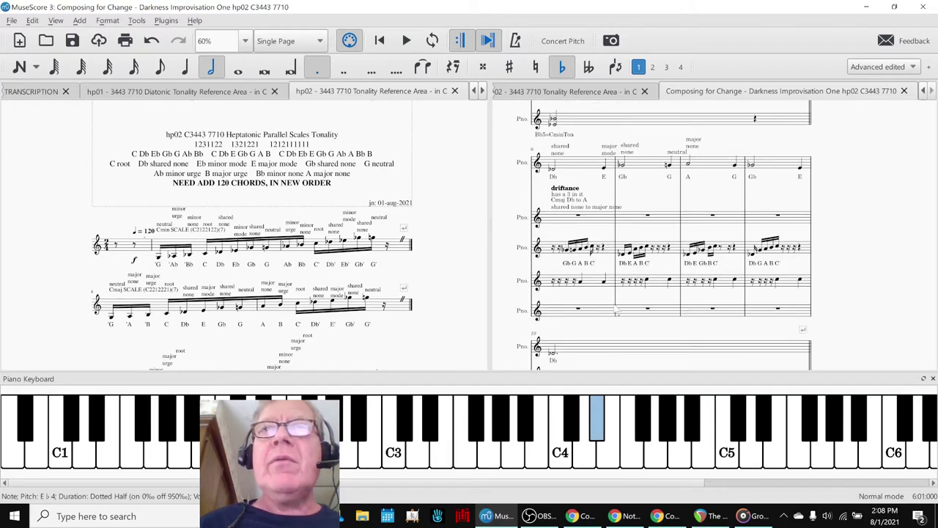
pyautogui.scroll(8, 615, 310)
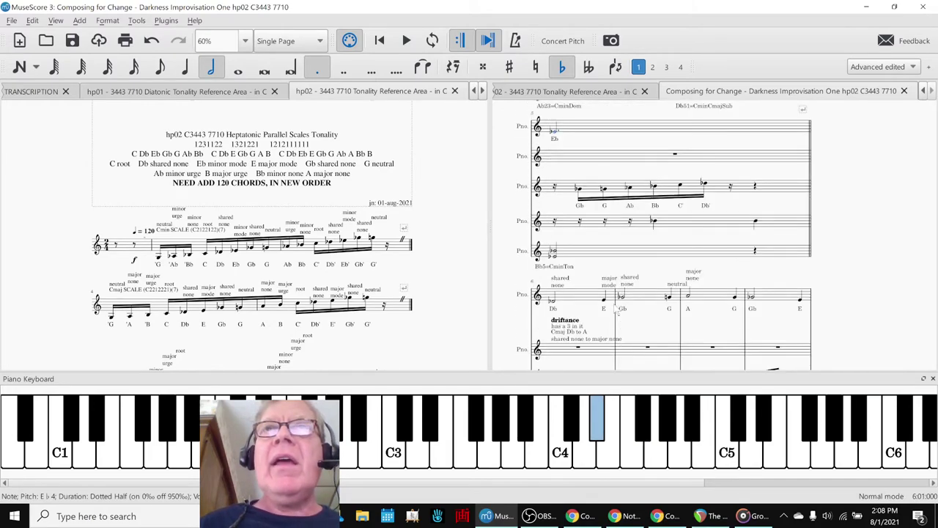
pyautogui.scroll(2, 616, 310)
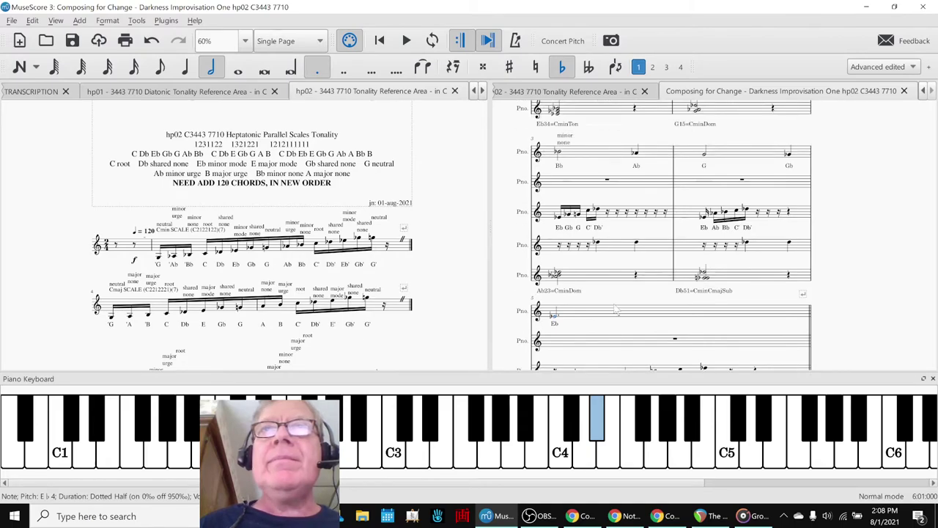
pyautogui.scroll(3, 616, 310)
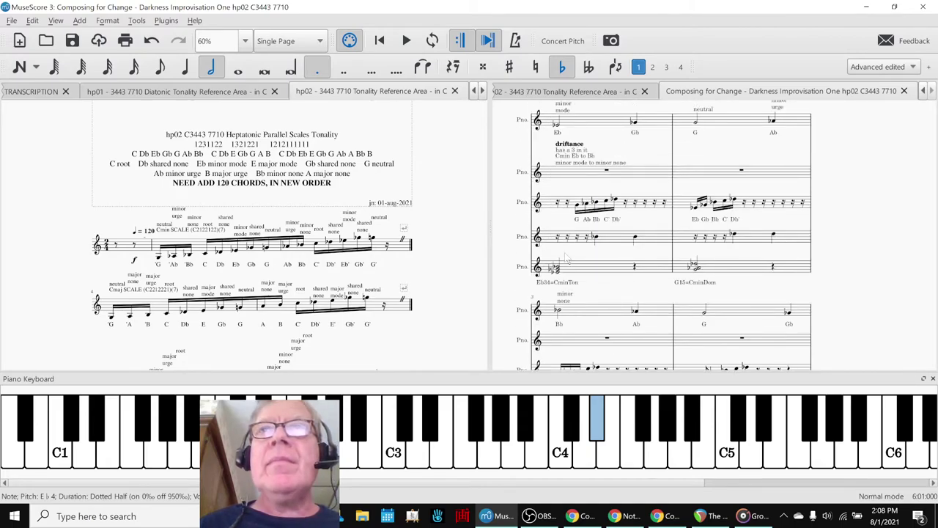
pyautogui.press('Right')
pyautogui.press('Right')
pyautogui.press('Right')
pyautogui.press('Right')
pyautogui.press('Right')
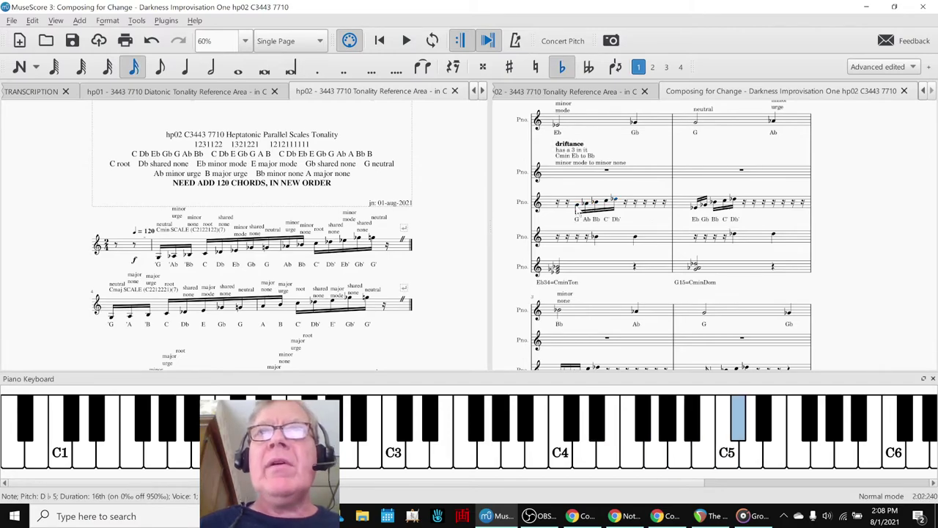
pyautogui.scroll(1, 577, 209)
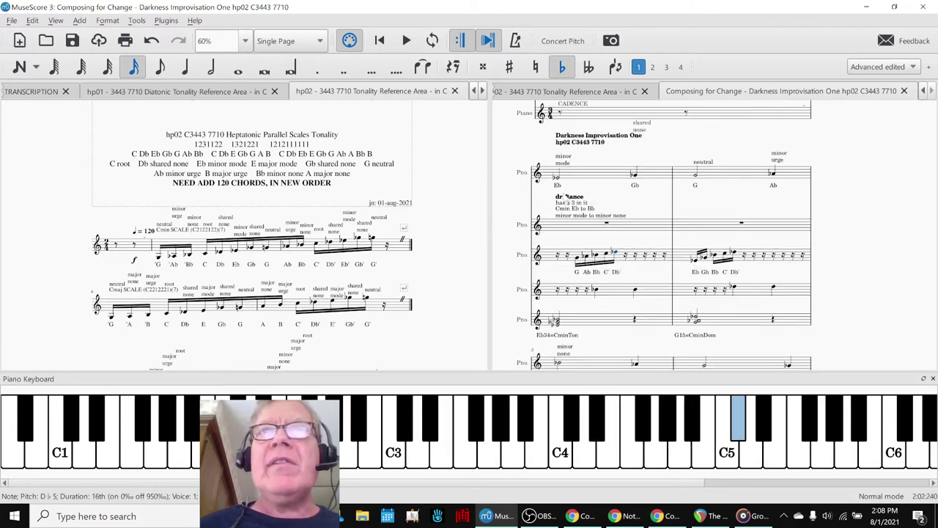
# Step: Select the first measure on the top, fourth and fifth staves, then drag the splitter to close the split
pyautogui.click(577, 183)
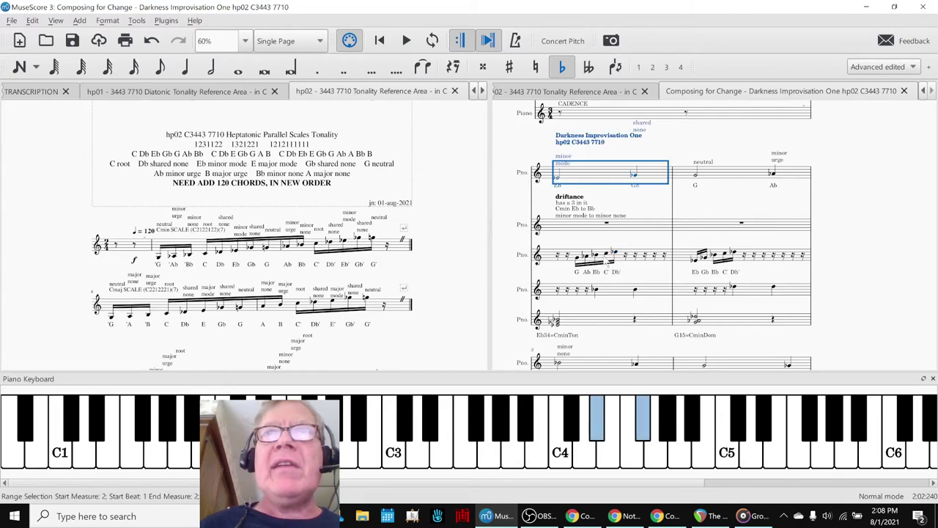
pyautogui.click(619, 292)
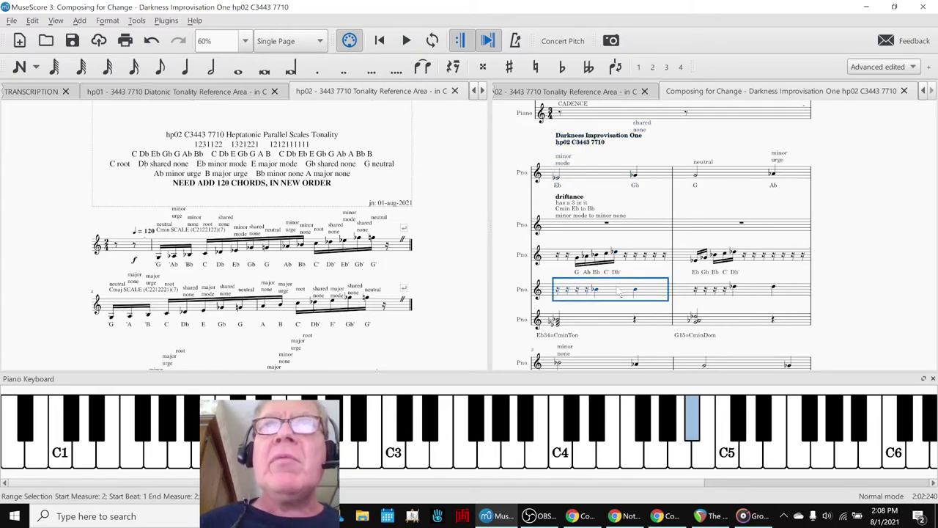
pyautogui.scroll(2, 619, 292)
pyautogui.scroll(-3, 619, 291)
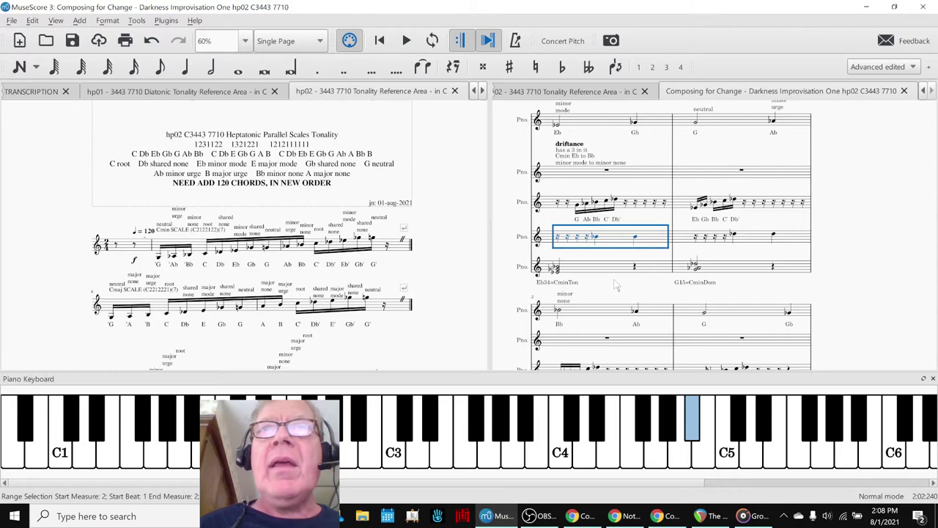
pyautogui.click(607, 273)
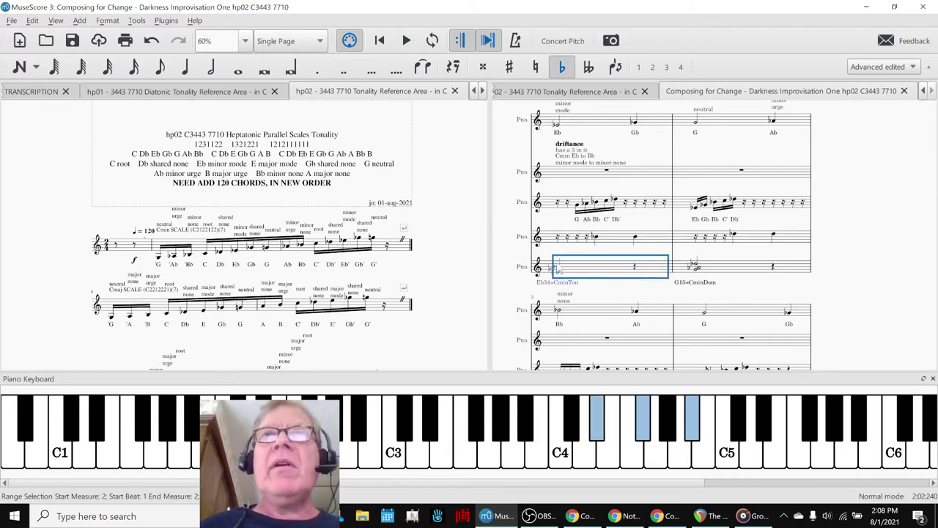
pyautogui.moveTo(489, 263); pyautogui.dragTo(109, 258)
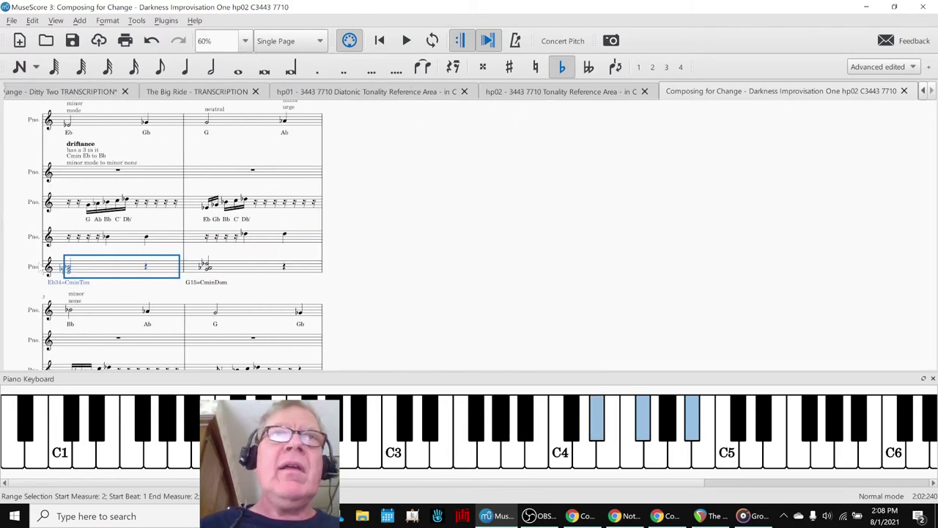
# Step: Switch the score to continuous view, close the piano keyboard panel, and clear the selection
pyautogui.click(275, 44)
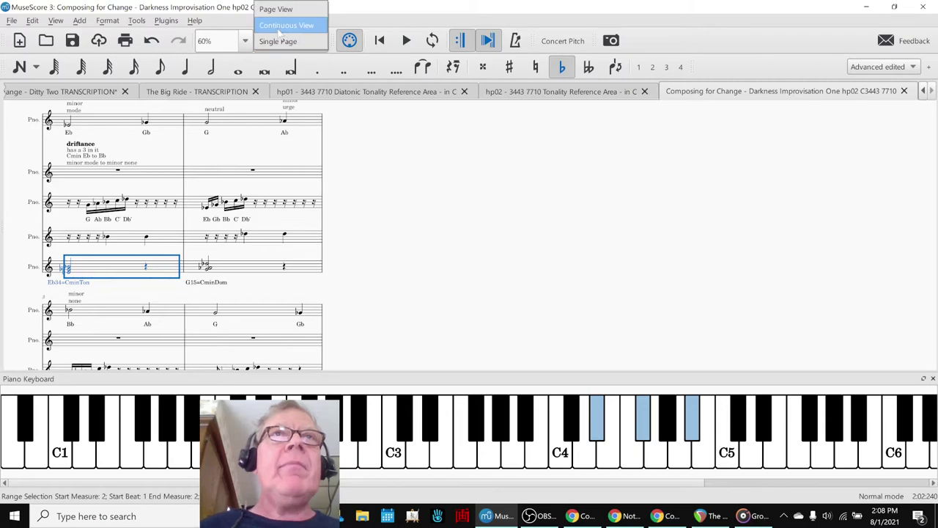
pyautogui.click(280, 28)
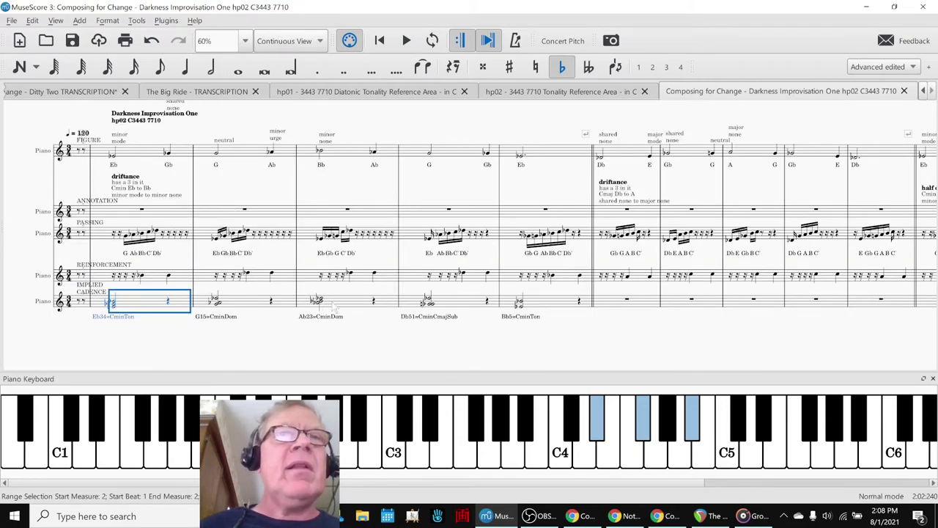
pyautogui.click(933, 378)
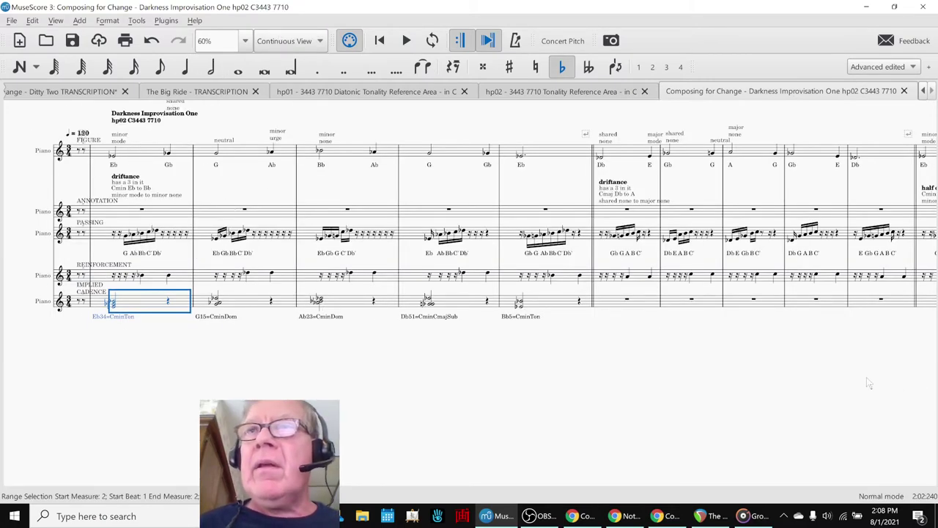
pyautogui.click(845, 383)
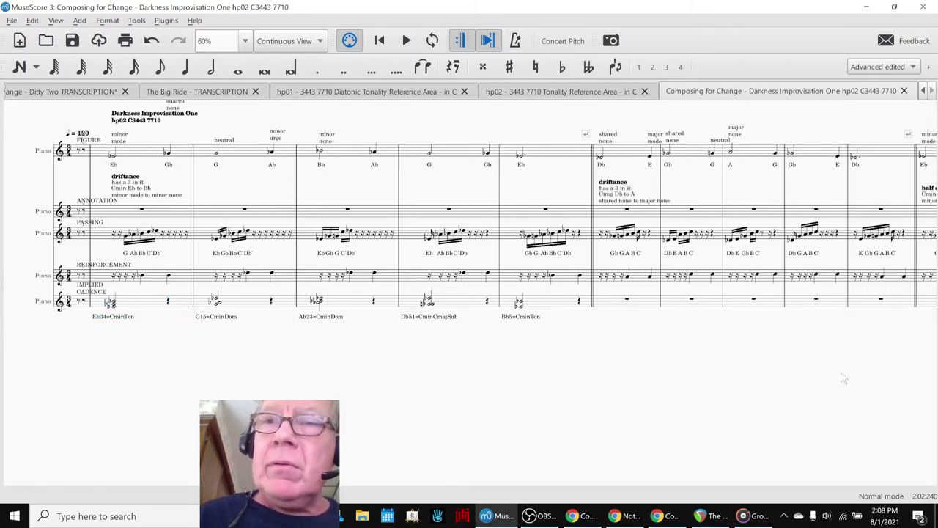
# Step: Return to the beginning of the score and play it back, then stop playback
pyautogui.hotkey('ctrl', 'Home')
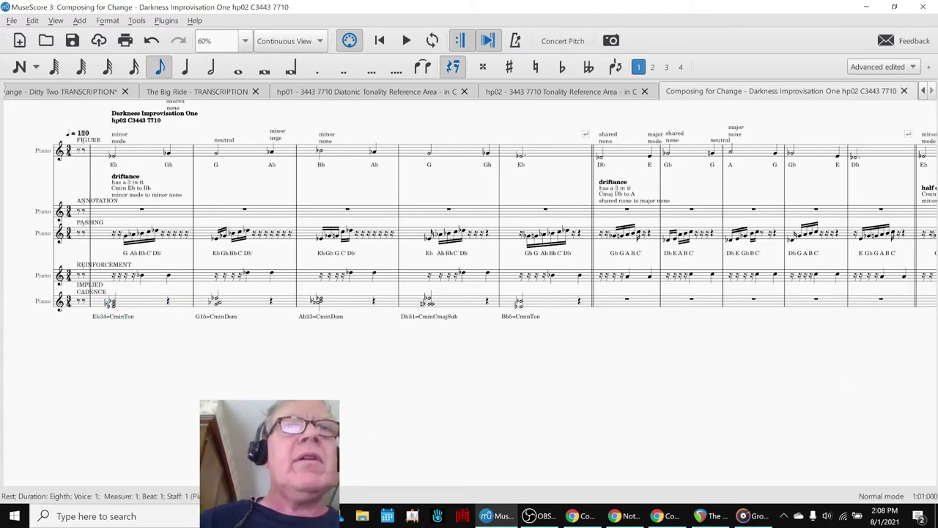
pyautogui.press('Escape')
pyautogui.scroll(1, 316, 390)
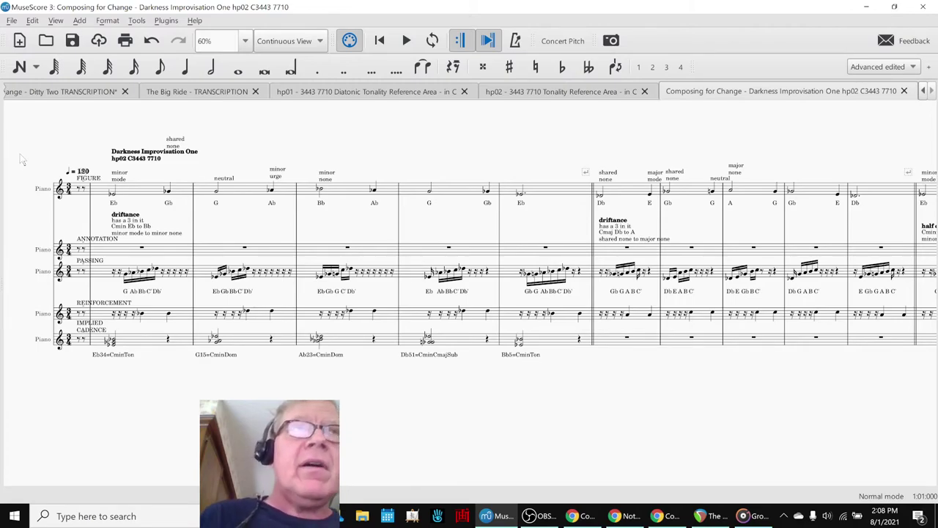
pyautogui.hotkey('ctrl', 'Home')
pyautogui.press('Escape')
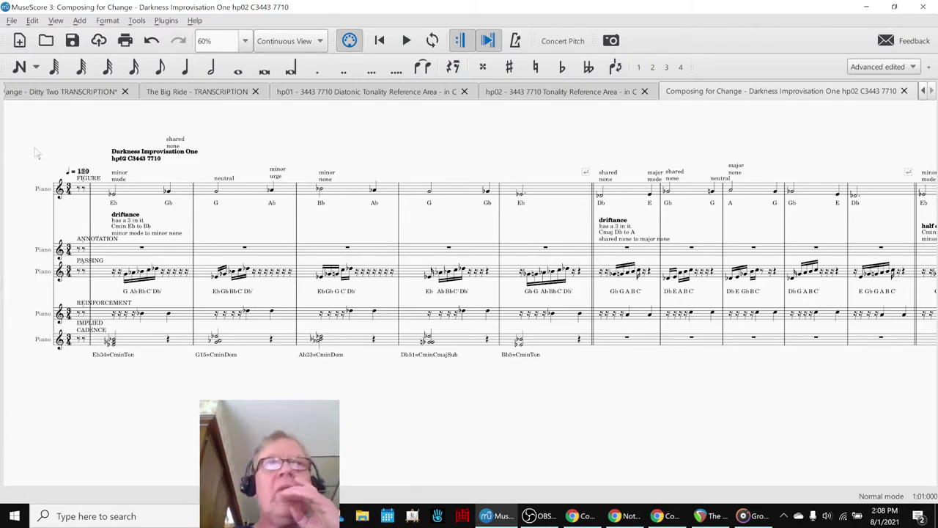
pyautogui.press('space')
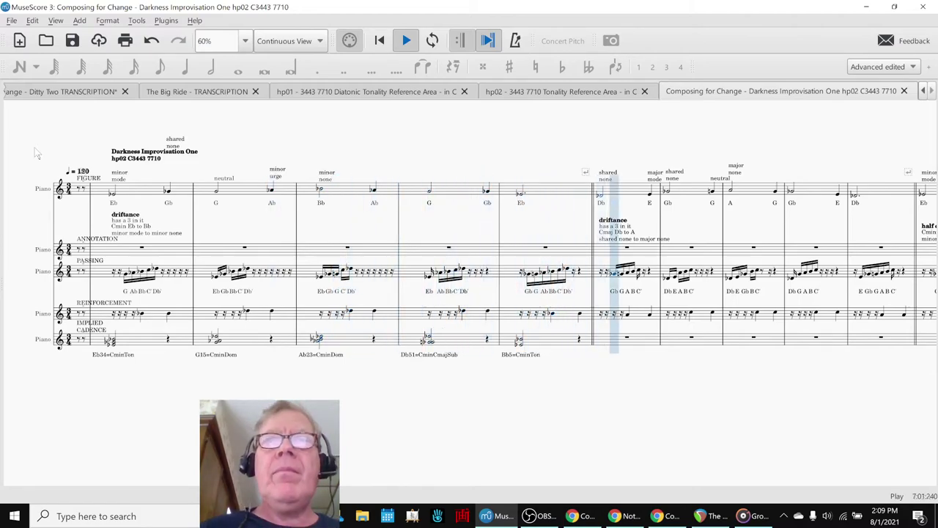
pyautogui.press('space')
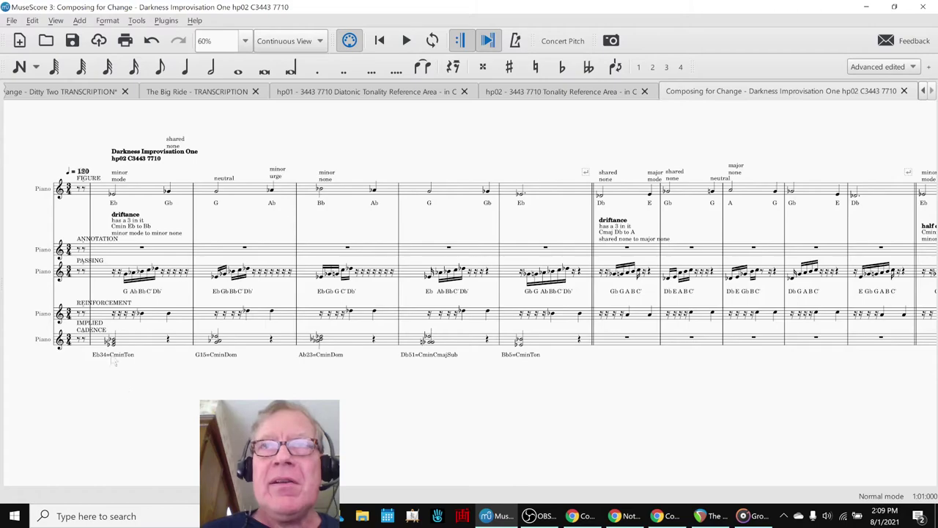
# Step: Add staff text 'RESUME HERE' to the rest in measure 7 of the cadence staff
pyautogui.click(628, 339)
pyautogui.hotkey('ctrl', 't')
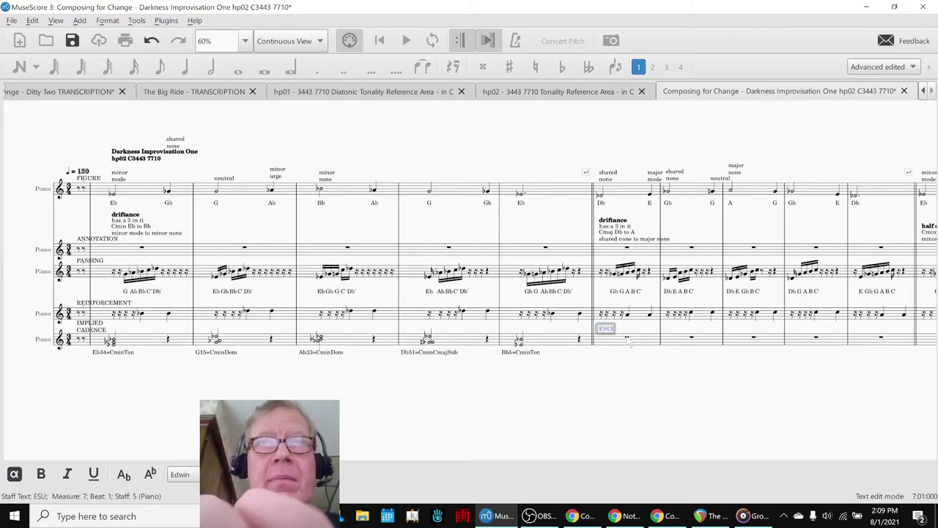
pyautogui.write('RESUME')
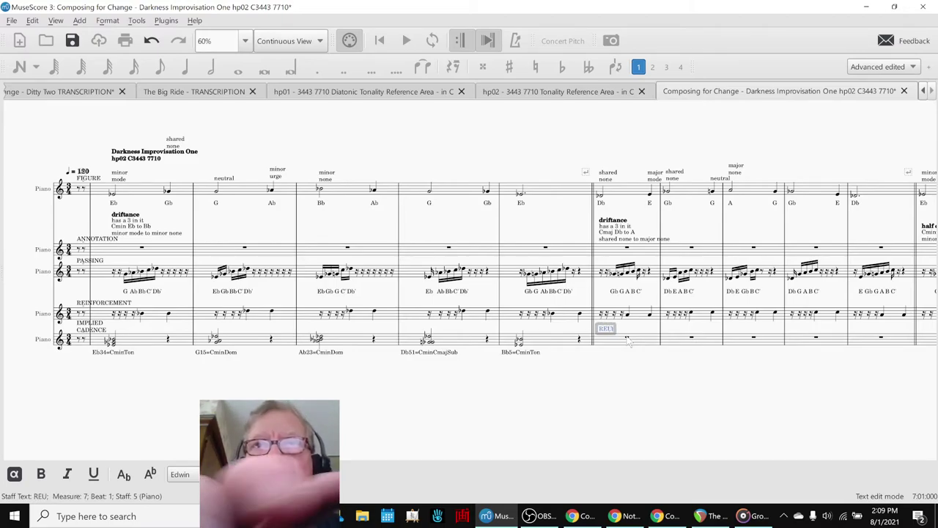
pyautogui.write(' HEE')
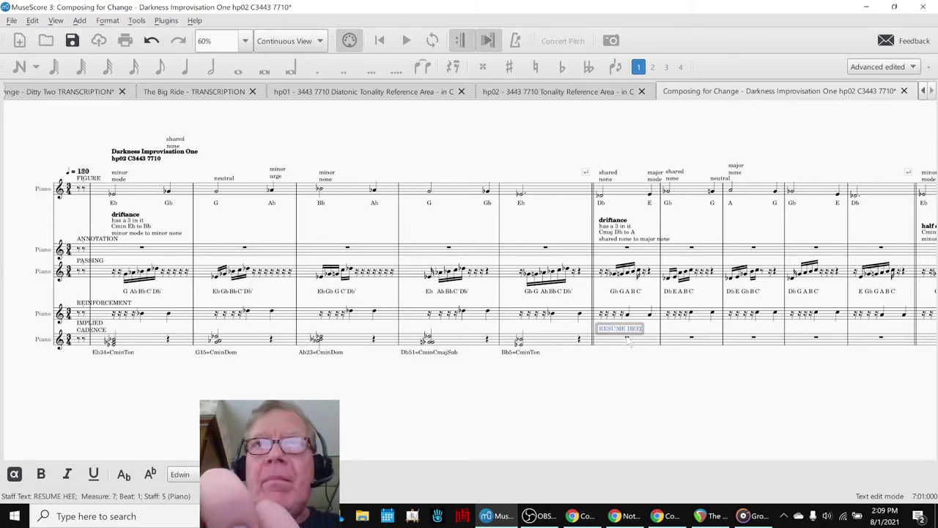
pyautogui.press('Return')
pyautogui.press('Escape')
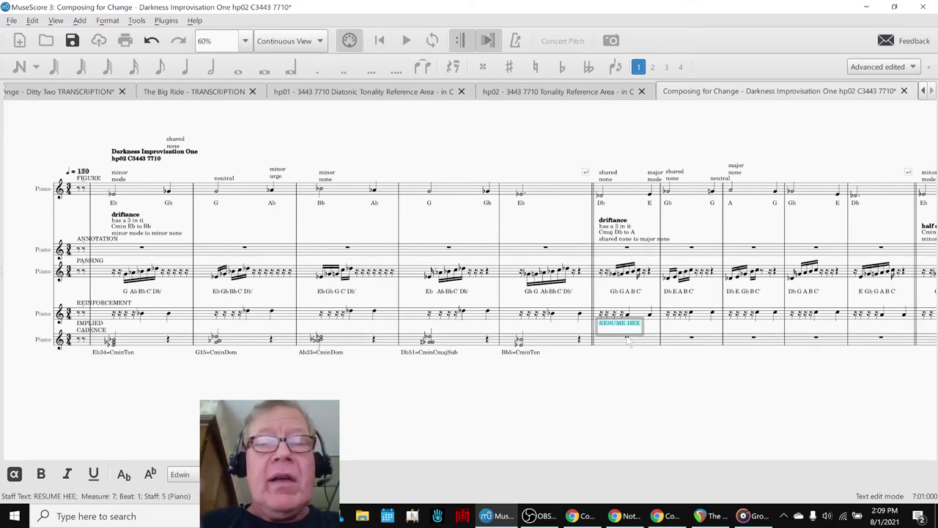
# Step: Make the RESUME HERE text bold, finish editing it, and save the score
pyautogui.hotkey('ctrl', 'b')
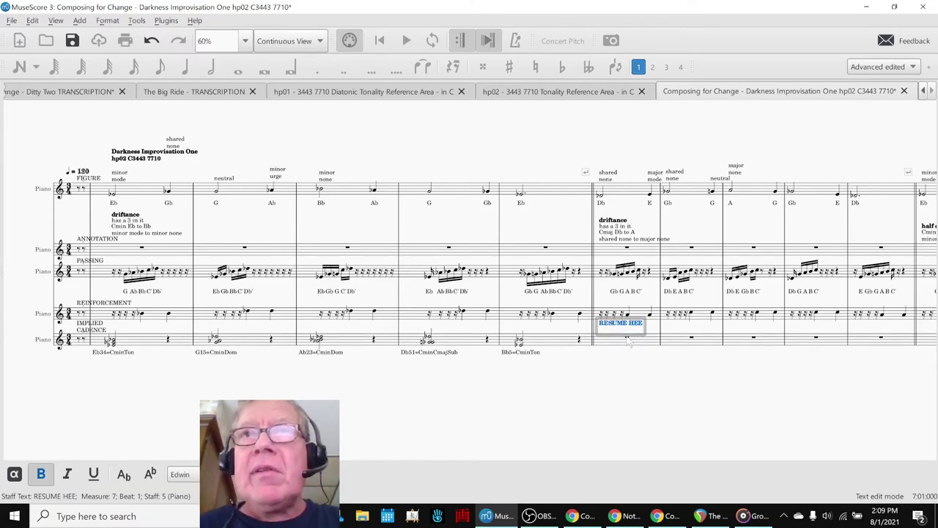
pyautogui.write('R')
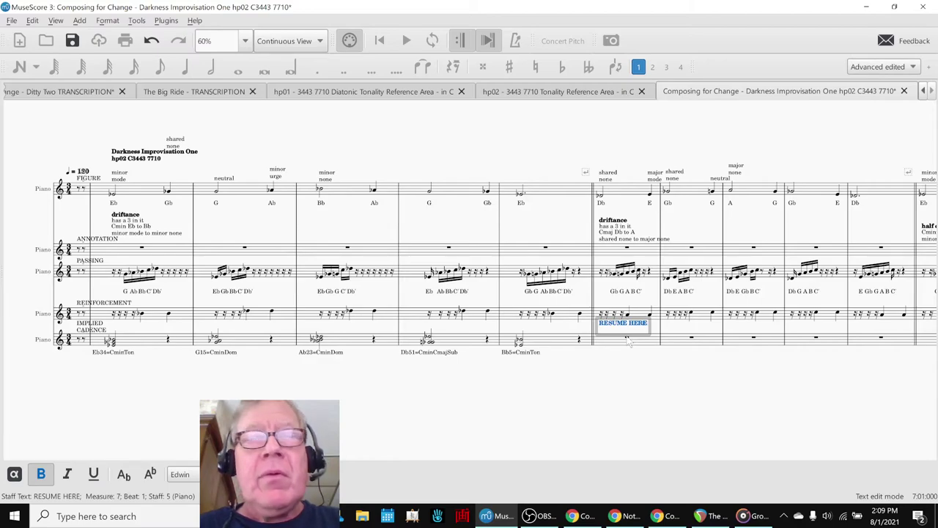
pyautogui.click(613, 372)
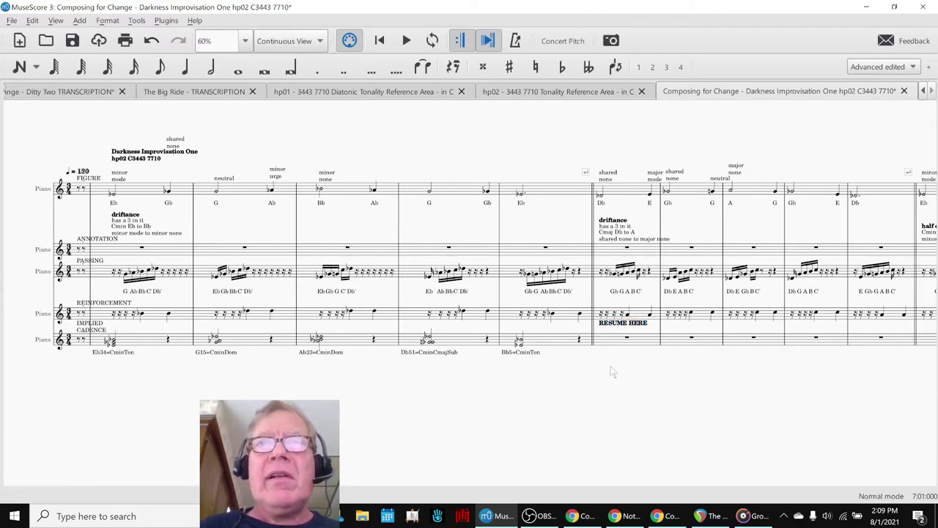
pyautogui.hotkey('ctrl', 's')
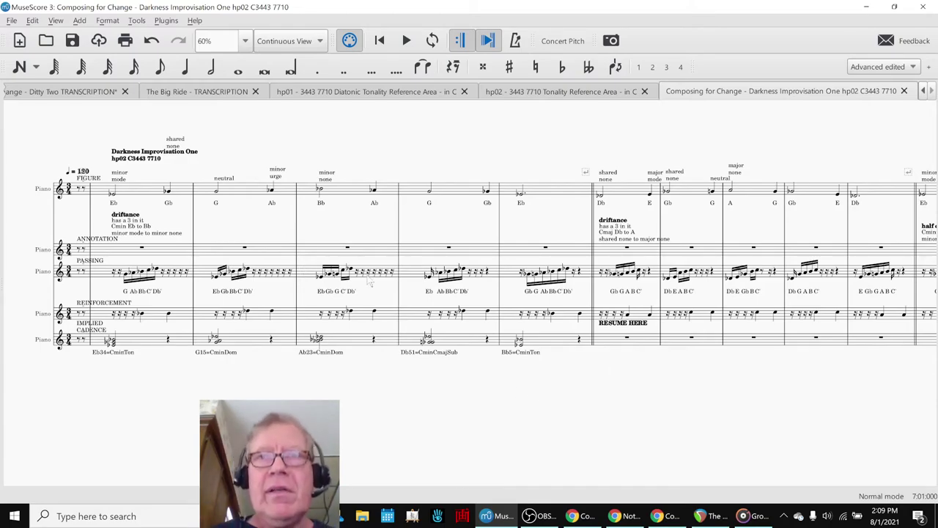
# Step: Bring the session notes spreadsheet forward and read Reflection notes B18 and B19
pyautogui.click(574, 516)
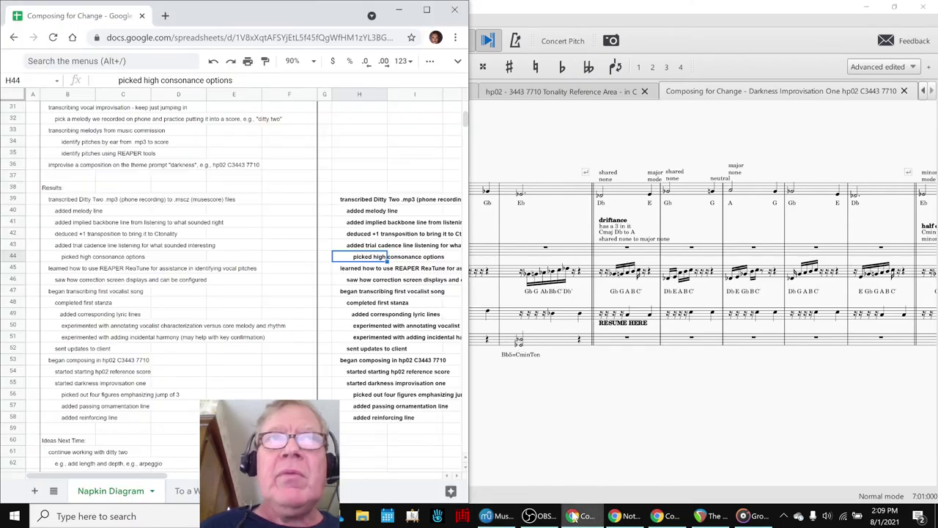
pyautogui.scroll(5, 44, 234)
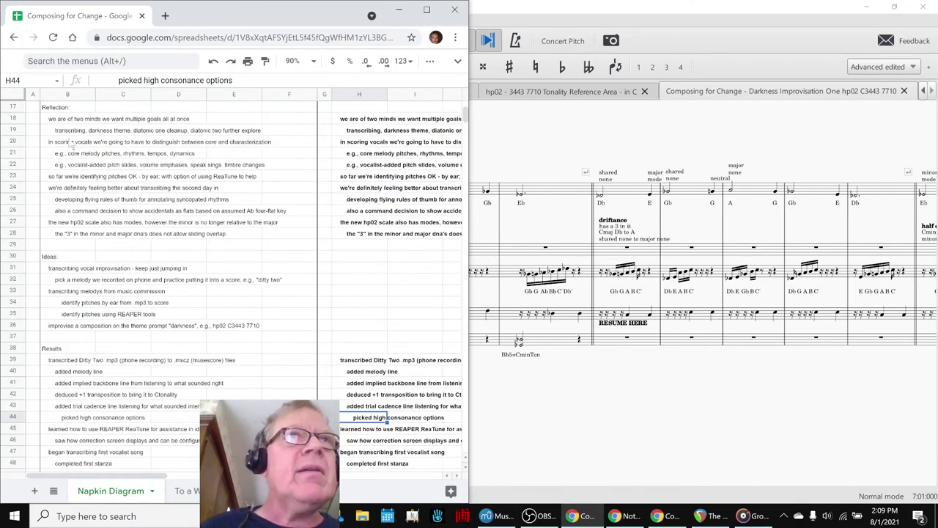
pyautogui.click(61, 123)
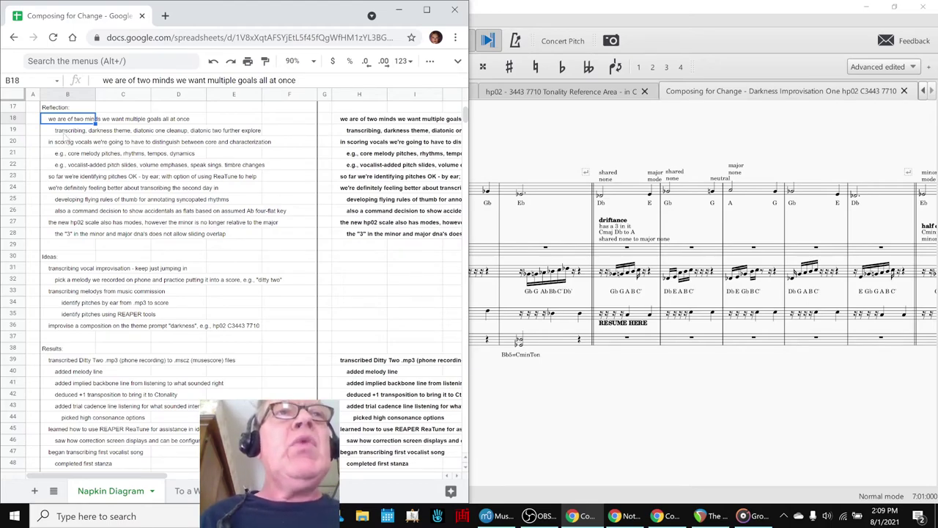
pyautogui.press('Down')
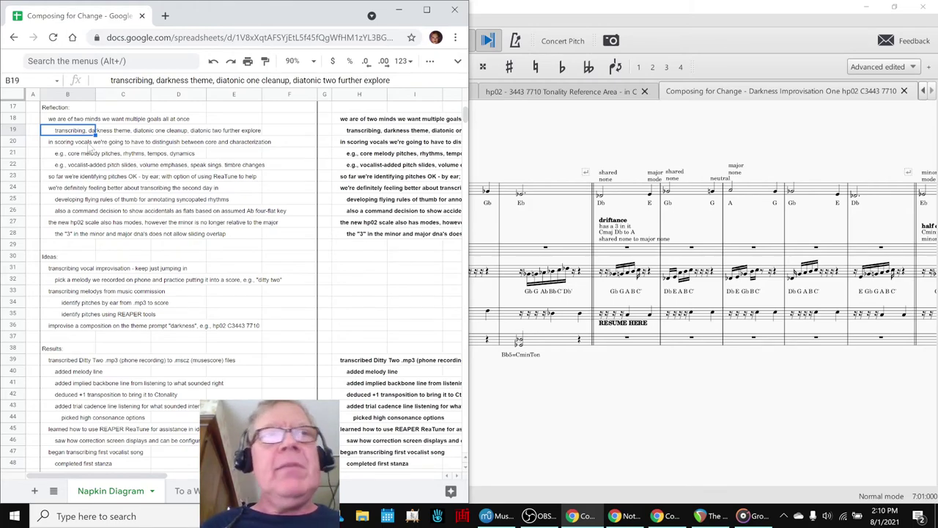
pyautogui.scroll(-10, 180, 245)
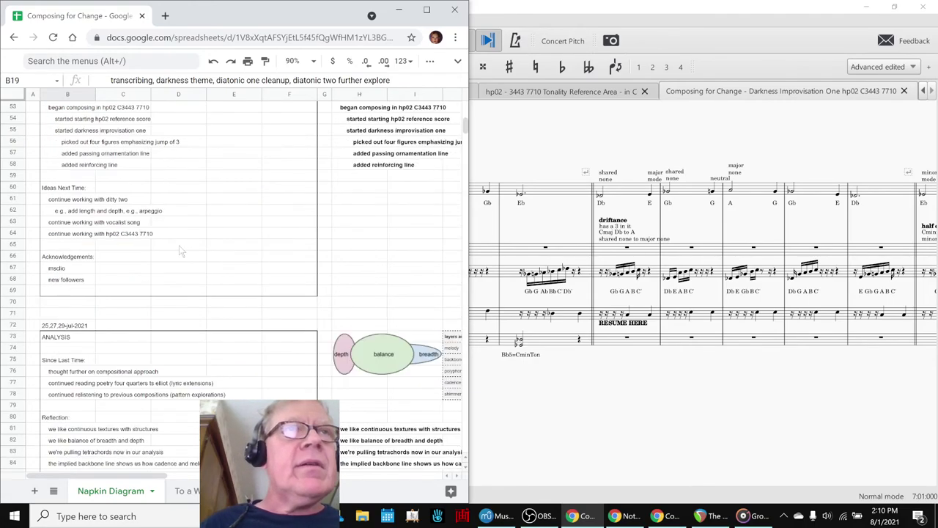
# Step: Review the Ideas Next Time notes in B61–B64, including ditty two and the vocalist song
pyautogui.click(79, 200)
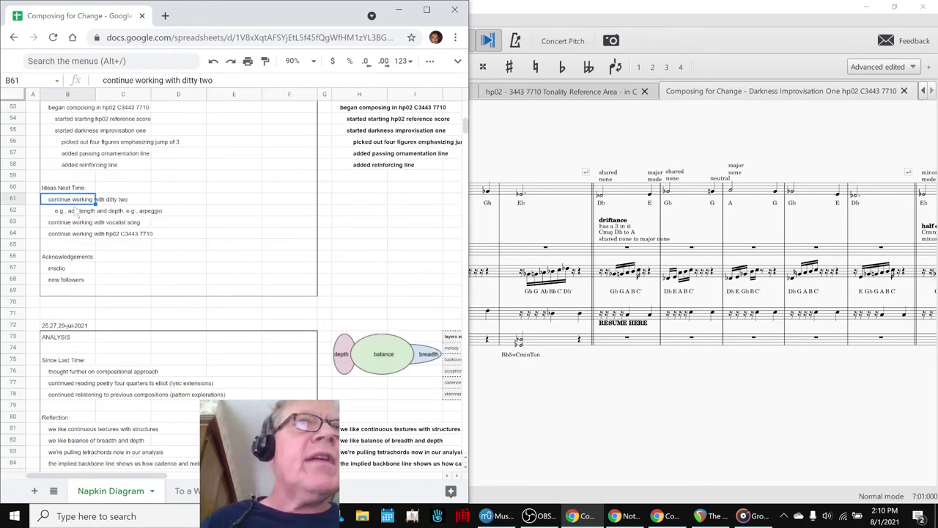
pyautogui.click(77, 223)
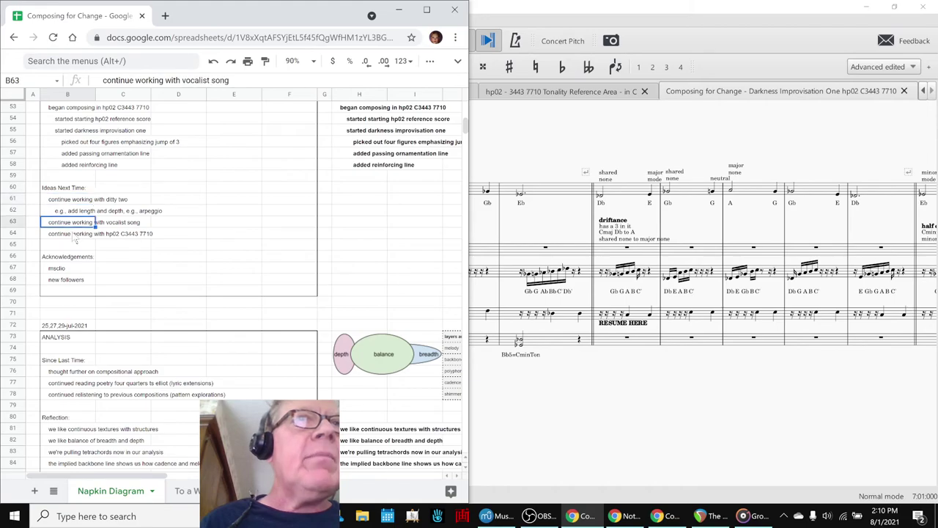
pyautogui.click(76, 234)
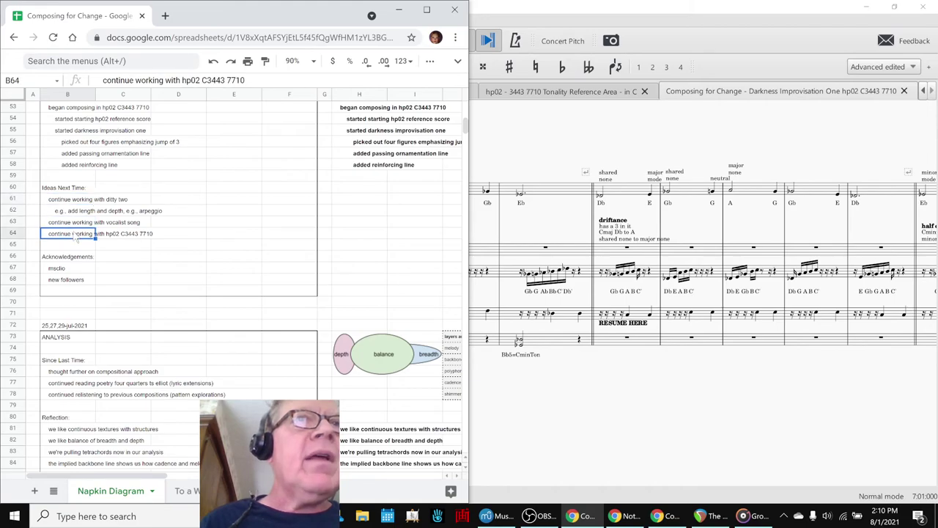
# Step: Read the Acknowledgements entries in B67 and B68, including the new followers note and C68
pyautogui.click(60, 270)
pyautogui.click(64, 281)
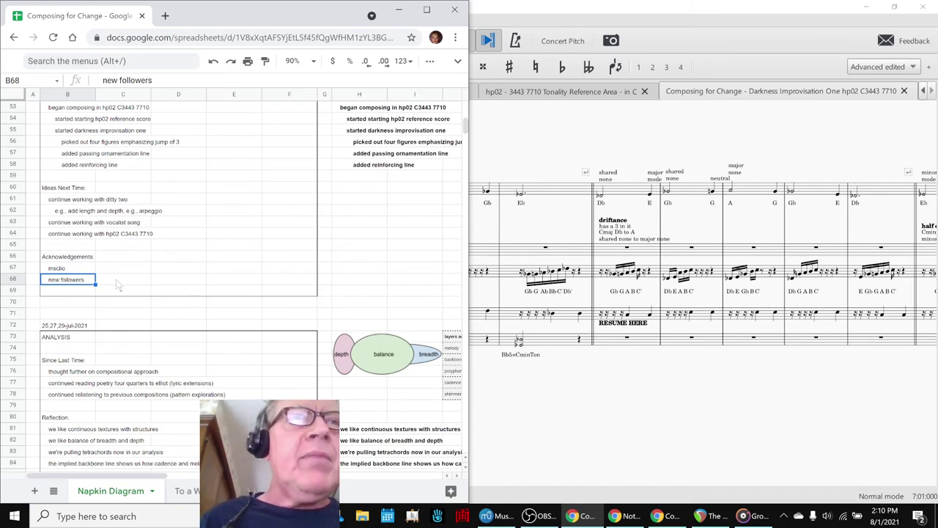
pyautogui.click(116, 284)
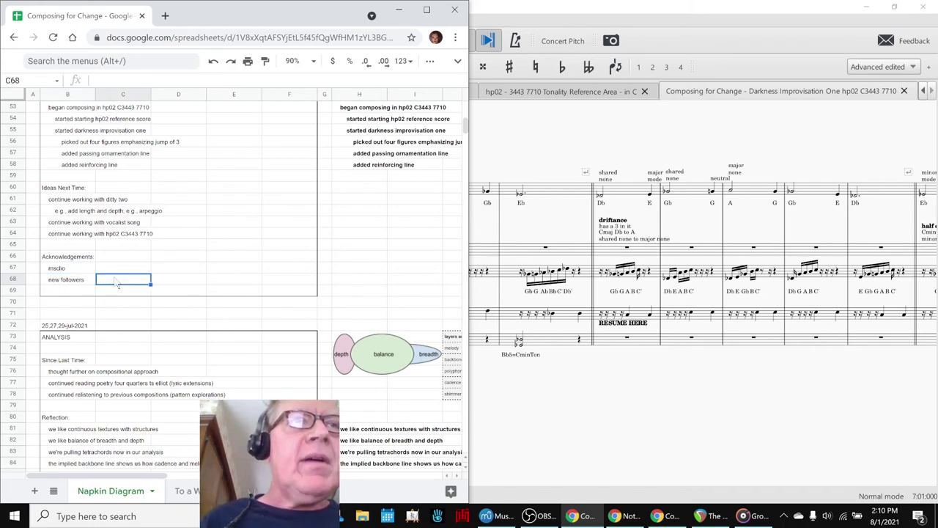
pyautogui.click(77, 288)
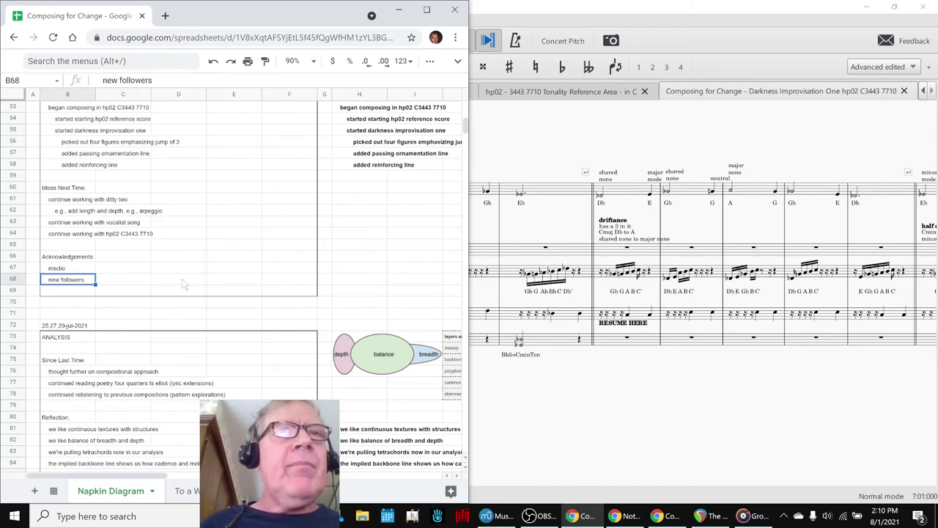
# Step: Recheck the Acknowledgements heading and C68, then bring OBS Studio's Stream Information window forward
pyautogui.click(362, 278)
pyautogui.click(66, 261)
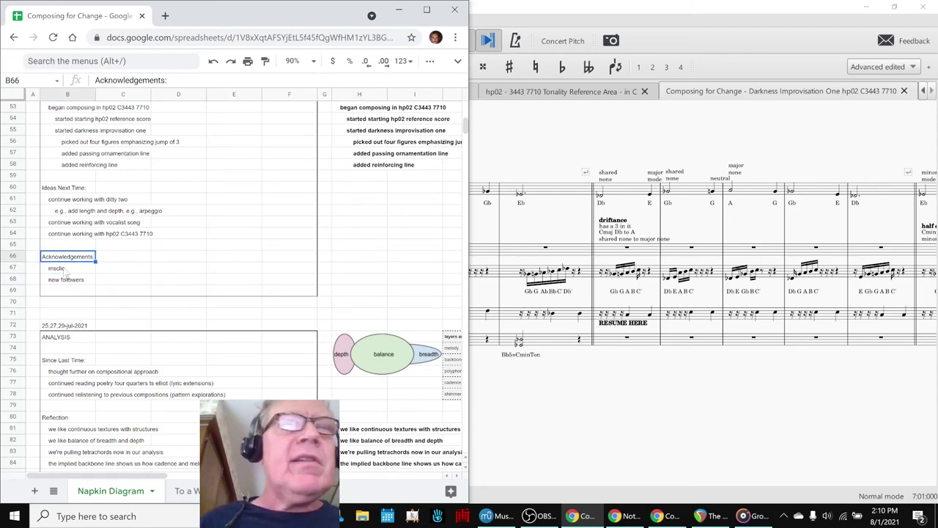
pyautogui.click(71, 285)
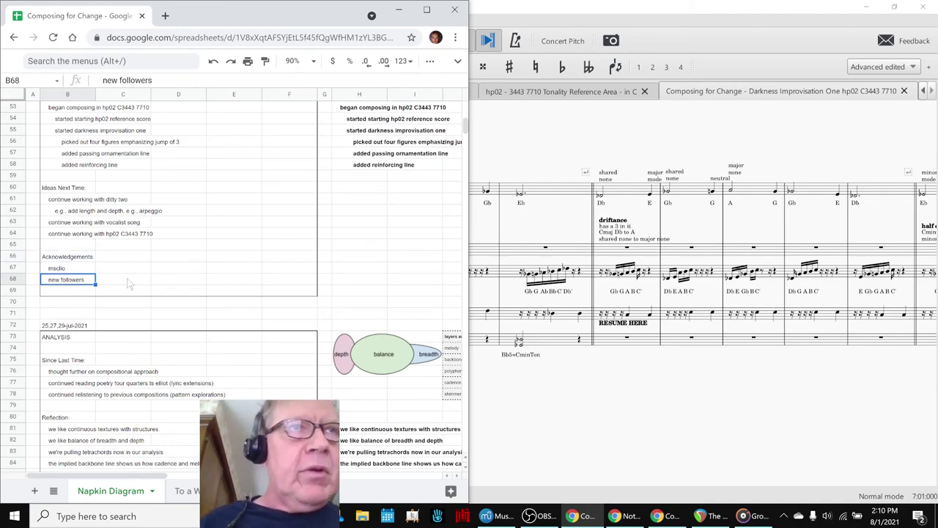
pyautogui.click(129, 283)
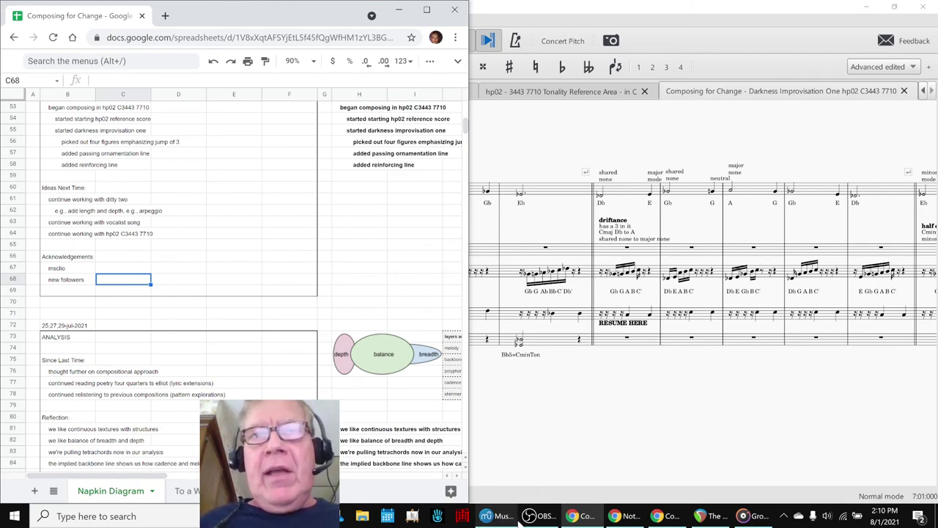
pyautogui.click(530, 516)
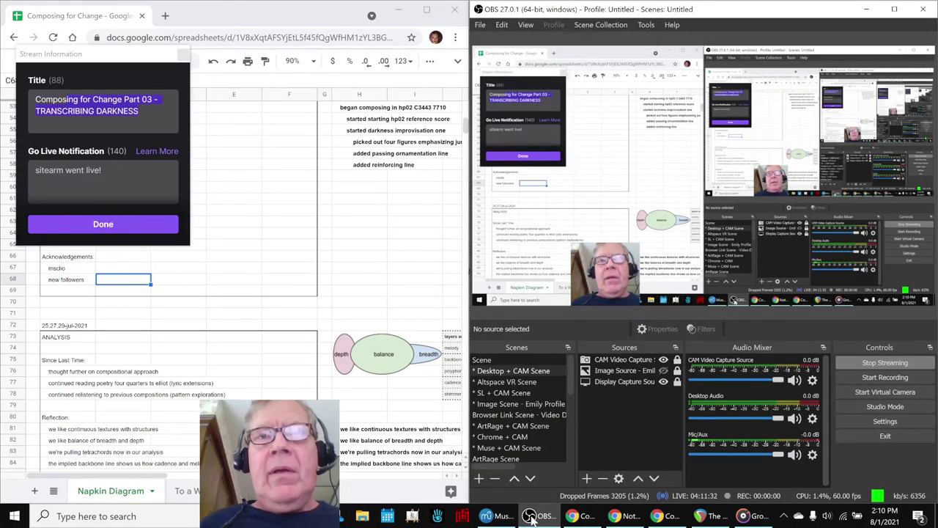